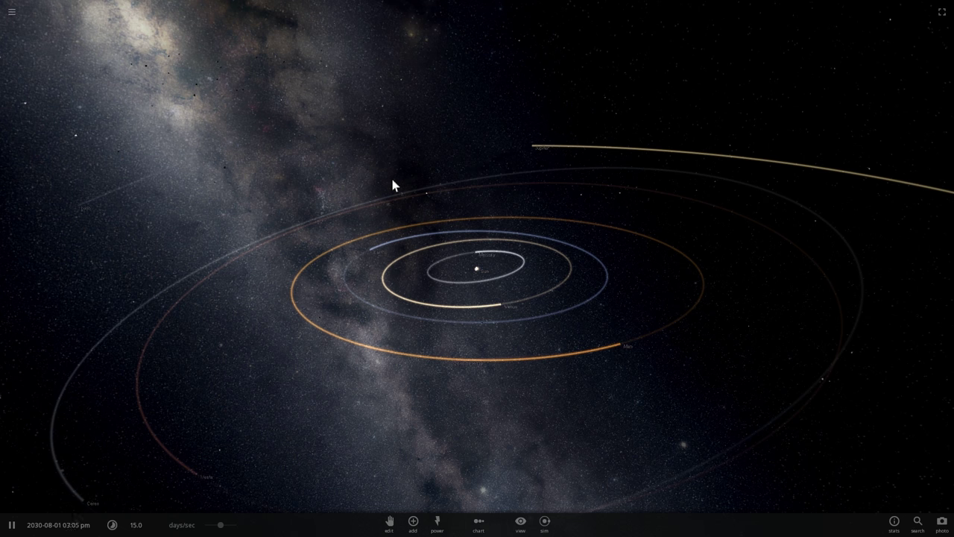
- Focus the view on Earth and slow the simulation speed to about 20 mins/sec
double_click(356, 259)
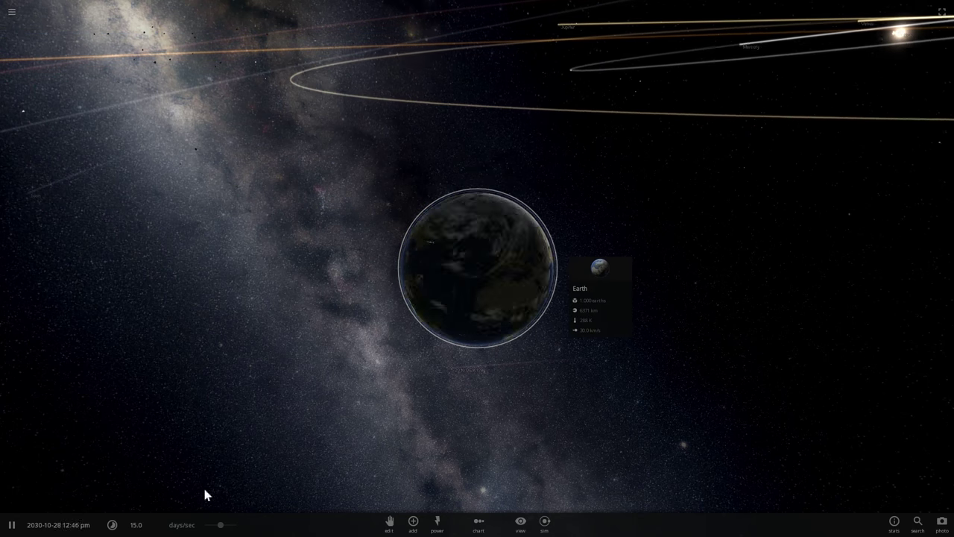
left_click_drag(222, 525, 200, 532)
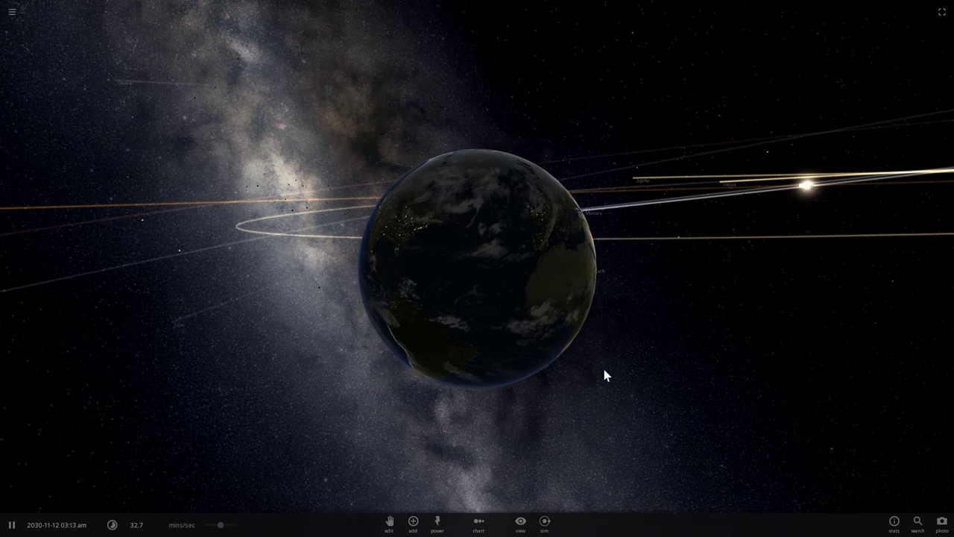
scroll(624, 345, "up", 3)
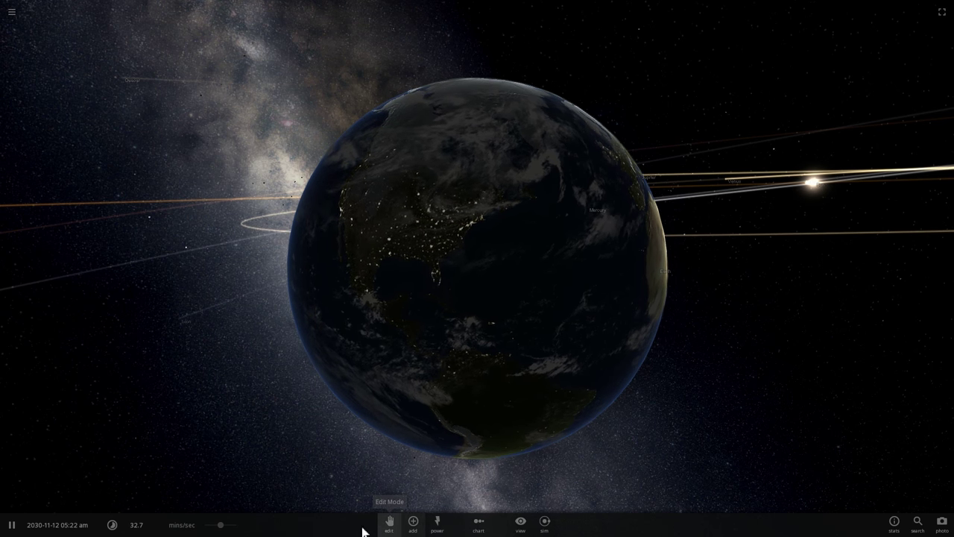
left_click_drag(222, 525, 210, 525)
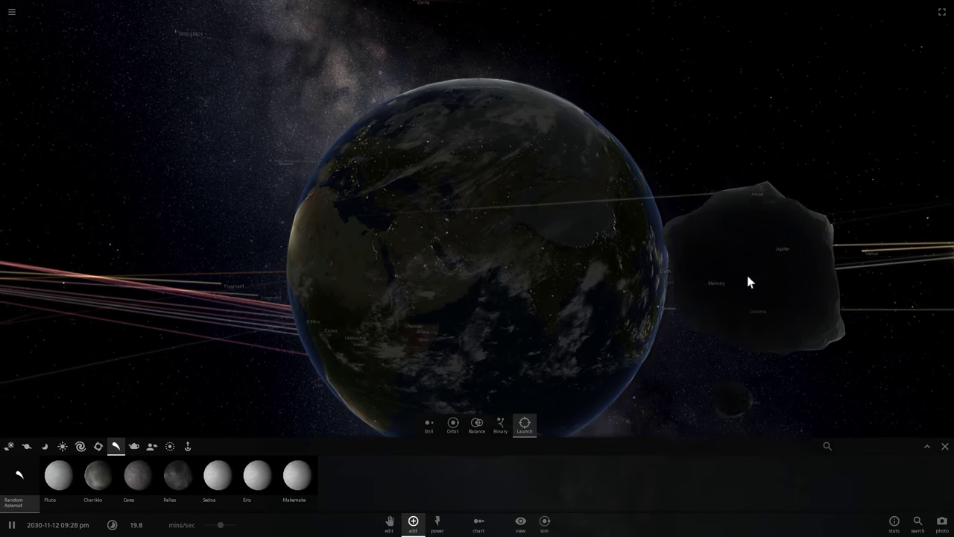
- Launch random asteroids at Earth from different sides, then close the object library
right_click_drag(789, 194, 470, 195)
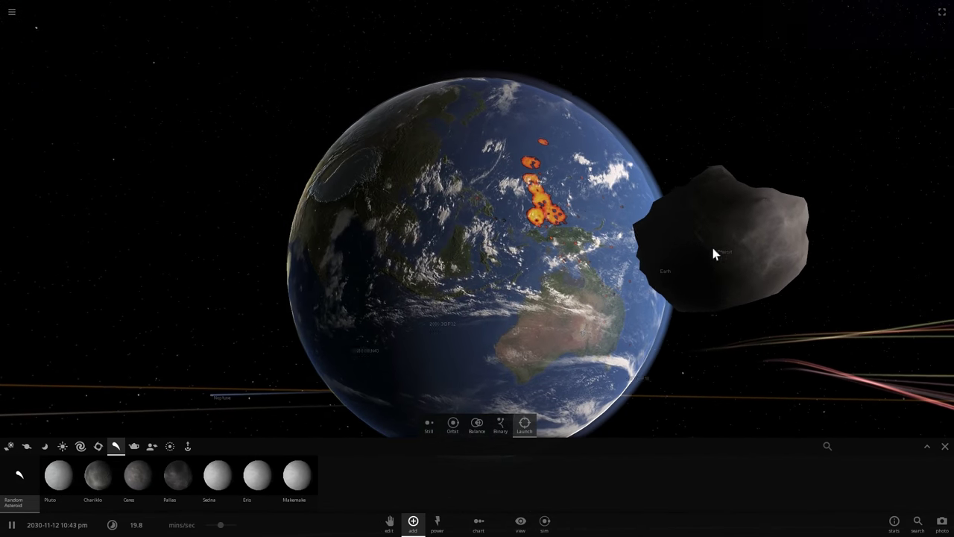
right_click_drag(688, 225, 759, 237)
right_click_drag(511, 144, 602, 181)
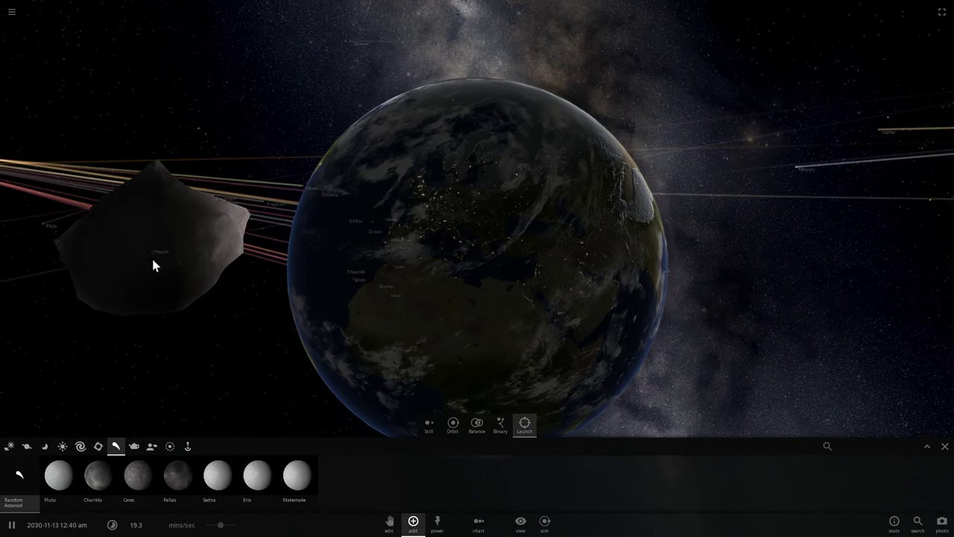
scroll(117, 277, "down", 3)
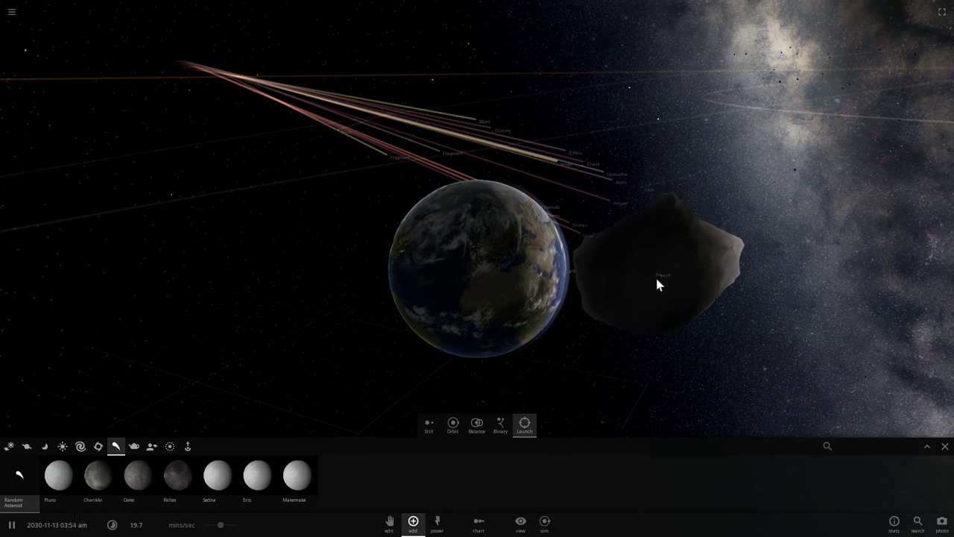
left_click(944, 447)
- Find the comet Swift-Tuttle by searching the object library for "swift" and launch it near Earth
scroll(632, 317, "up", 3)
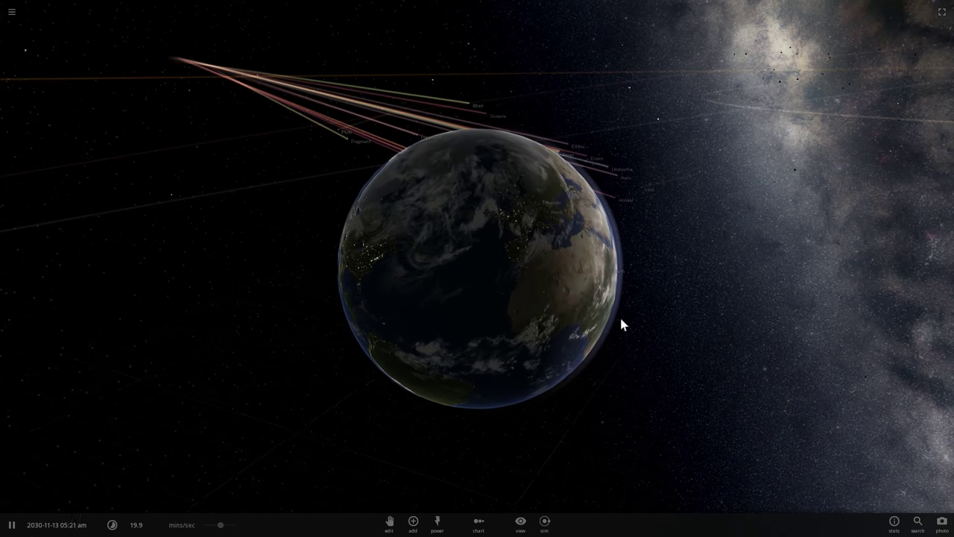
left_click_drag(621, 319, 643, 329)
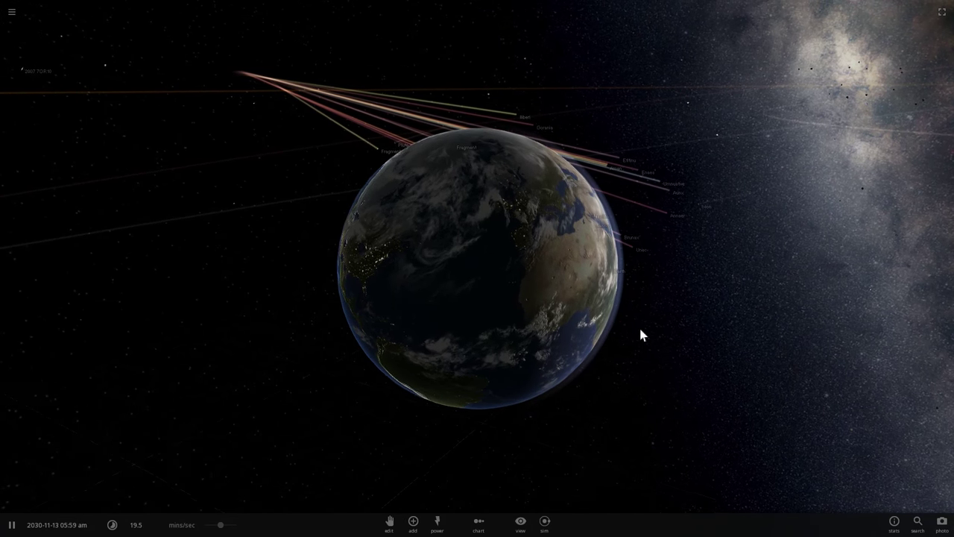
scroll(624, 310, "down", 3)
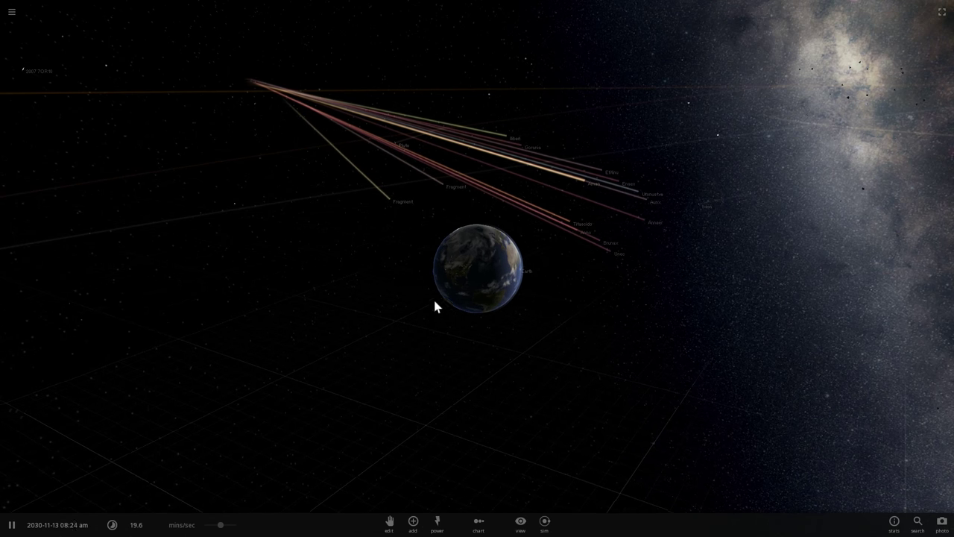
left_click_drag(436, 308, 501, 302)
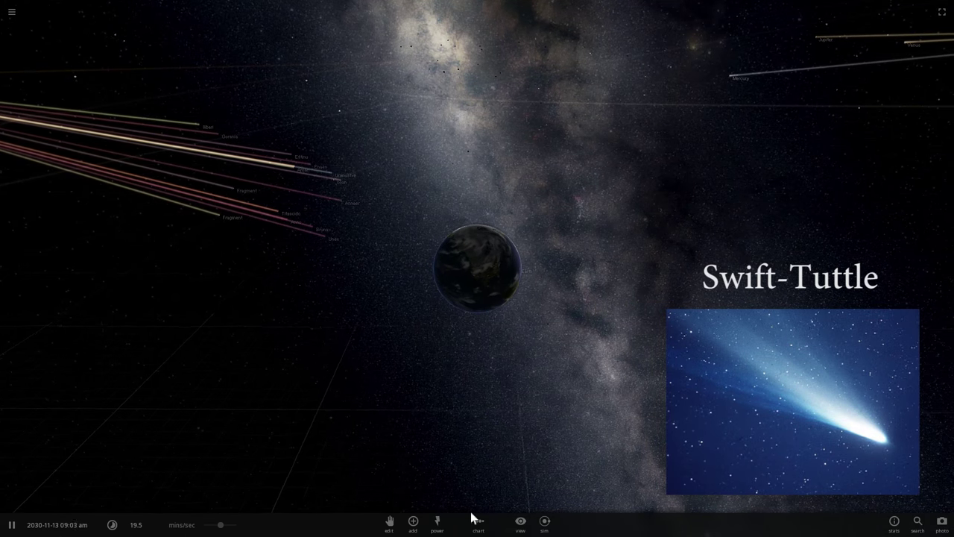
left_click(413, 521)
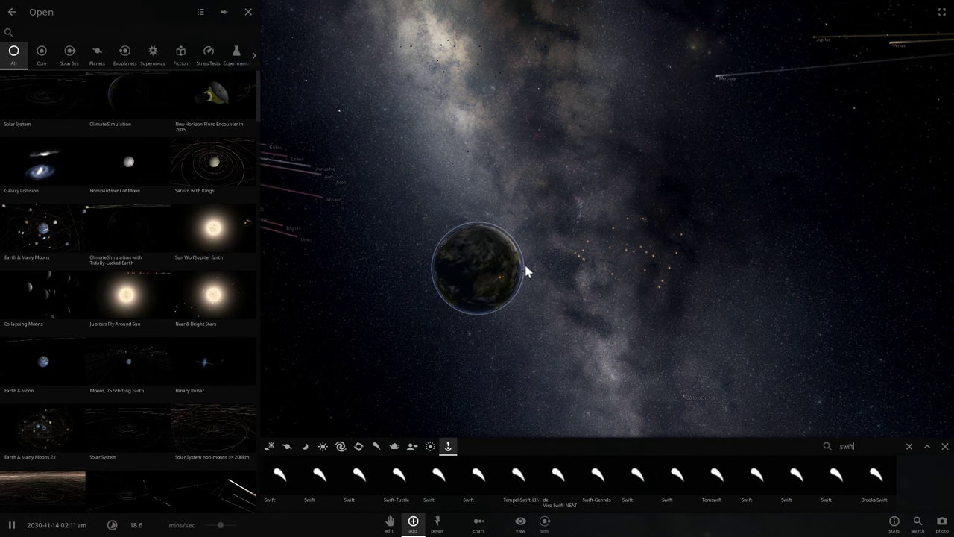
scroll(522, 276, "up", 5)
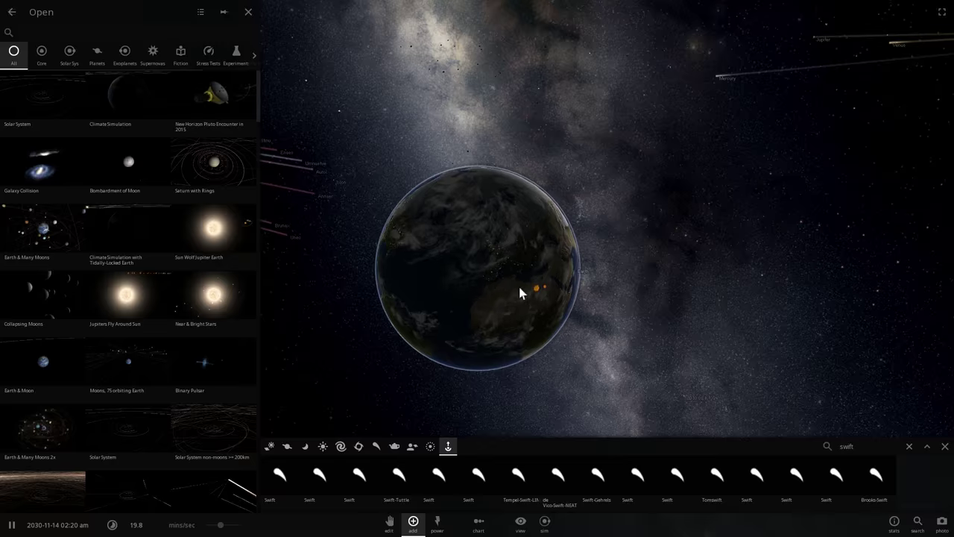
left_click(397, 477)
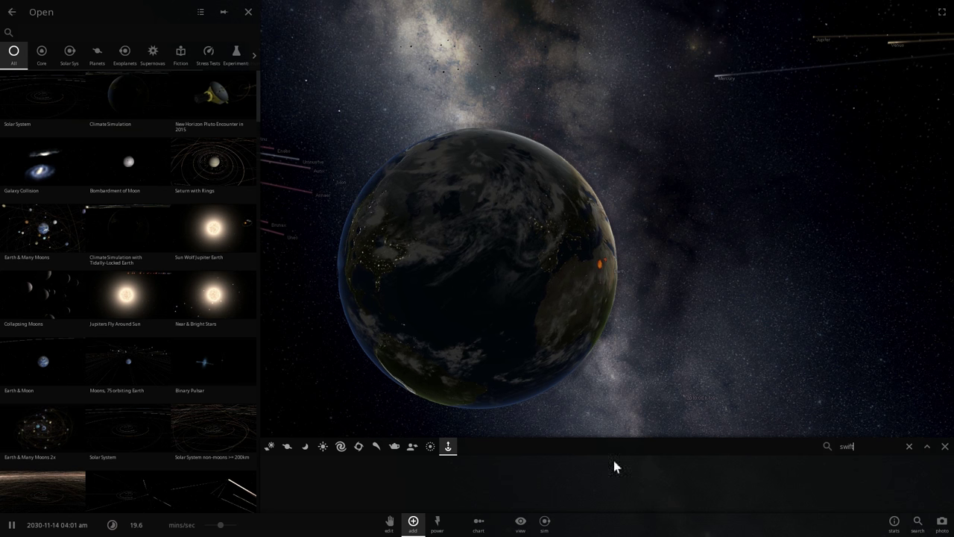
left_click(449, 446)
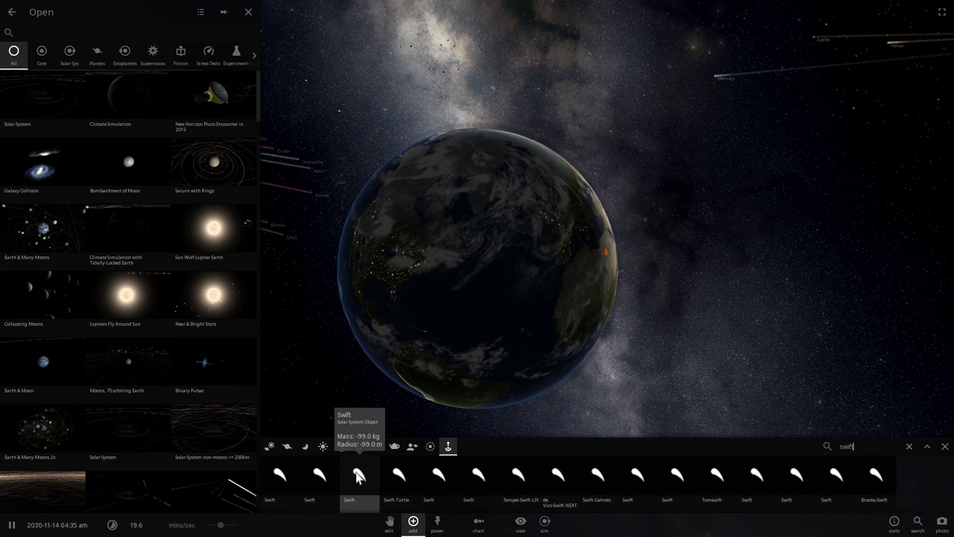
left_click(399, 474)
left_click(710, 125)
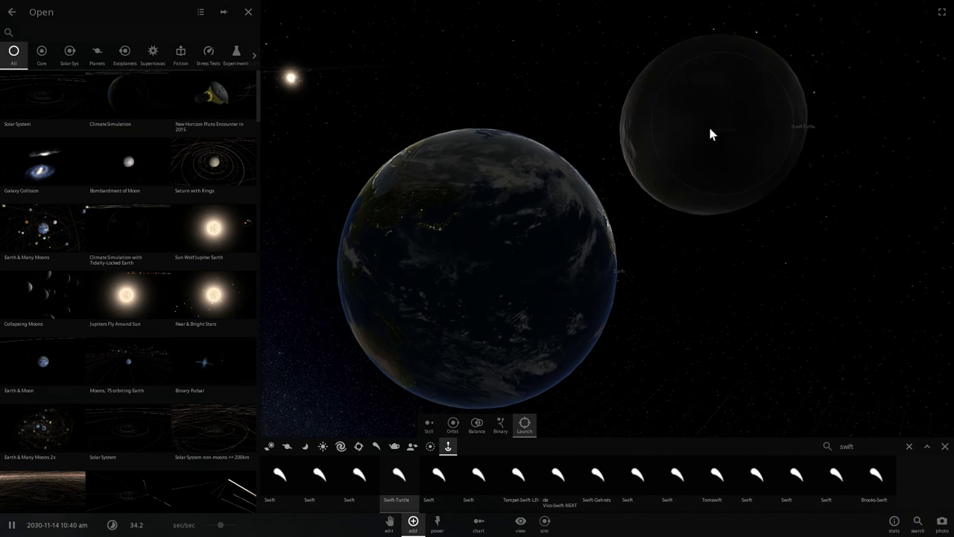
- Pause the simulation with Swift-Tuttle near Earth and close the object library
key("space")
right_click_drag(752, 258, 771, 288)
scroll(750, 252, "down", 3)
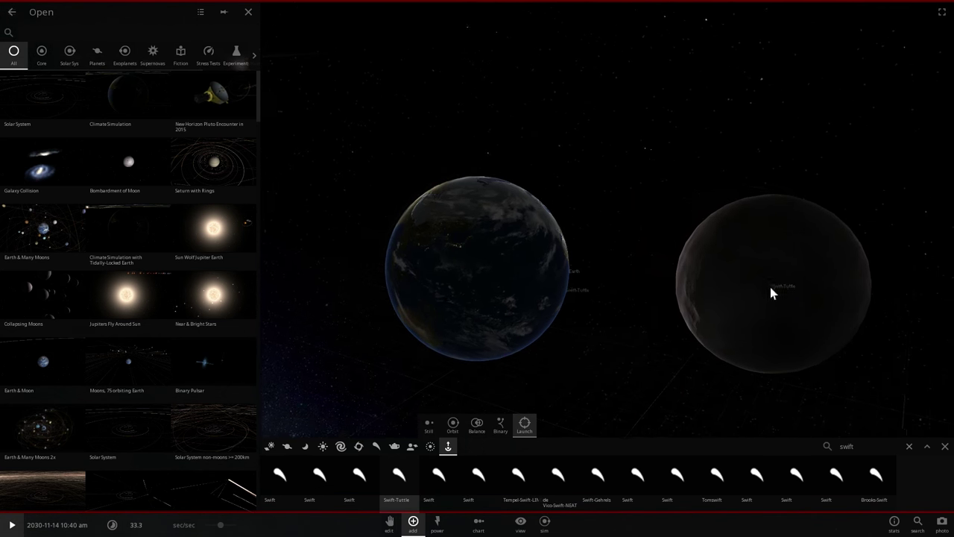
left_click(944, 446)
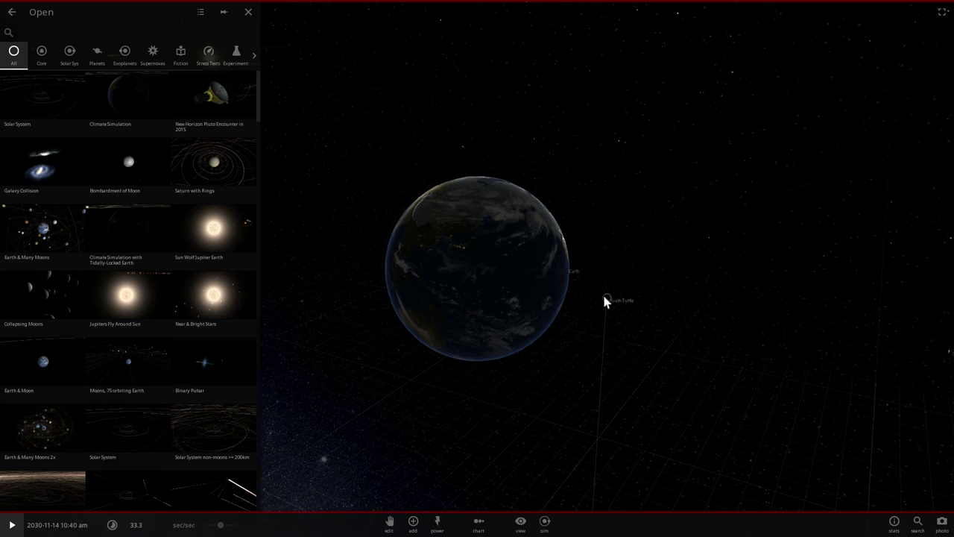
- Locate Swift-Tuttle near Earth, centre the view on it and open its properties
scroll(607, 302, "up", 3)
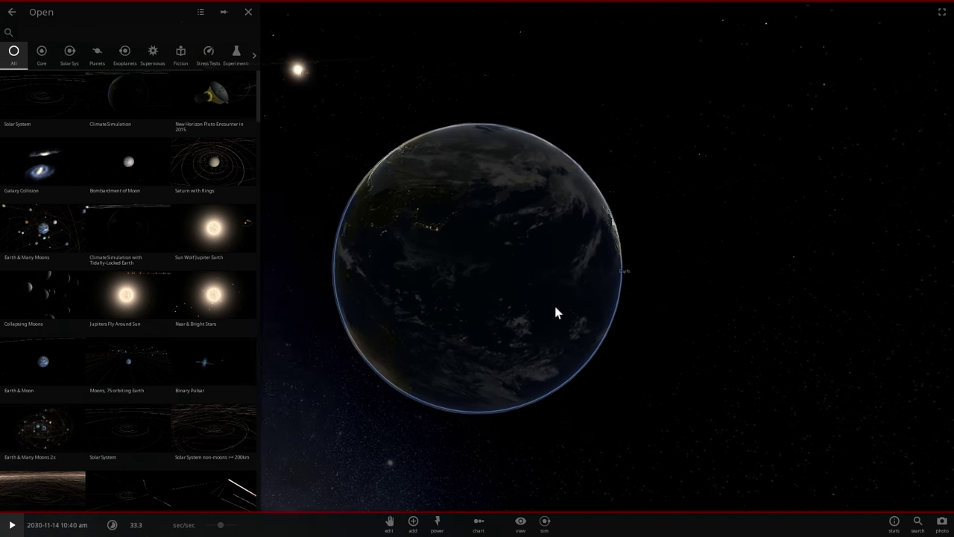
scroll(555, 306, "down", 2)
mouse_move(555, 306)
right_mouse_down()
mouse_move(543, 292)
mouse_move(527, 299)
mouse_move(550, 298)
right_mouse_up()
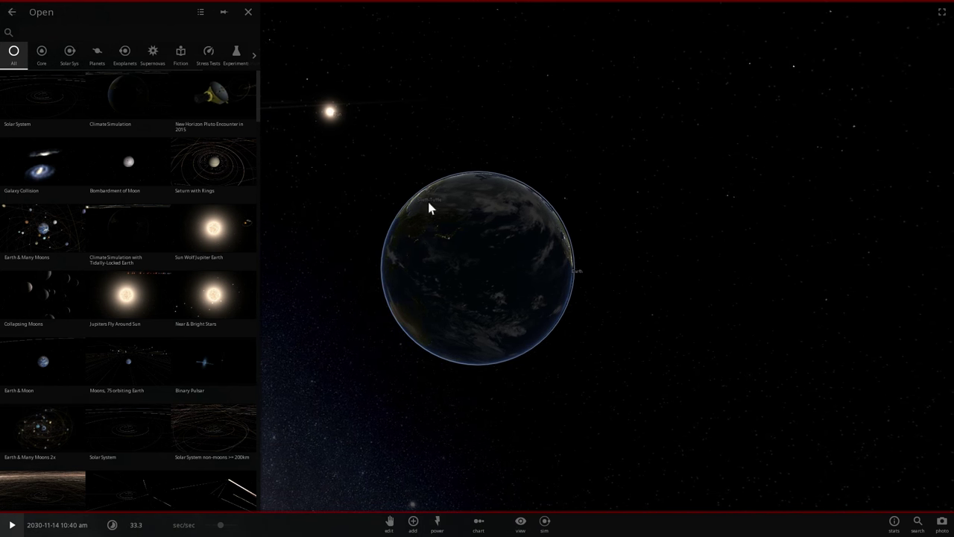
double_click(421, 198)
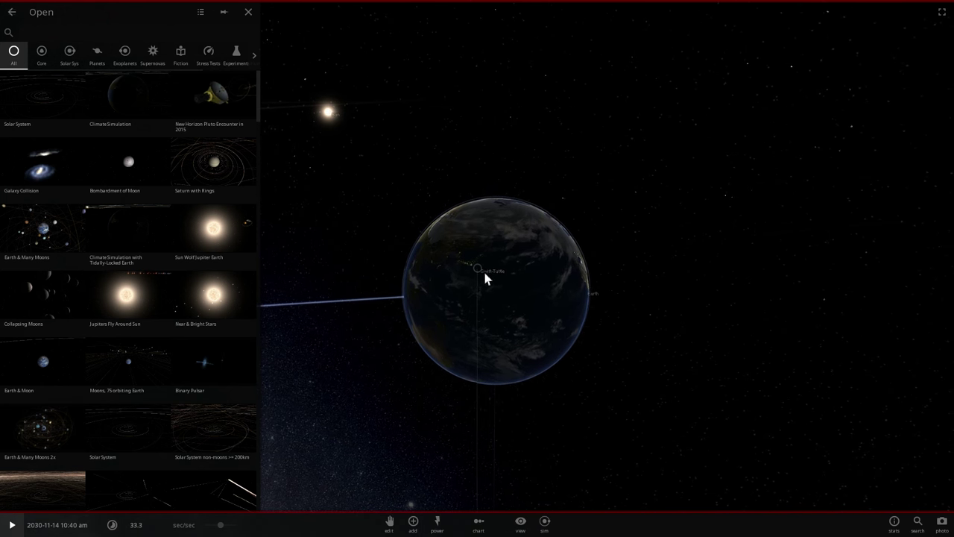
mouse_move(479, 271)
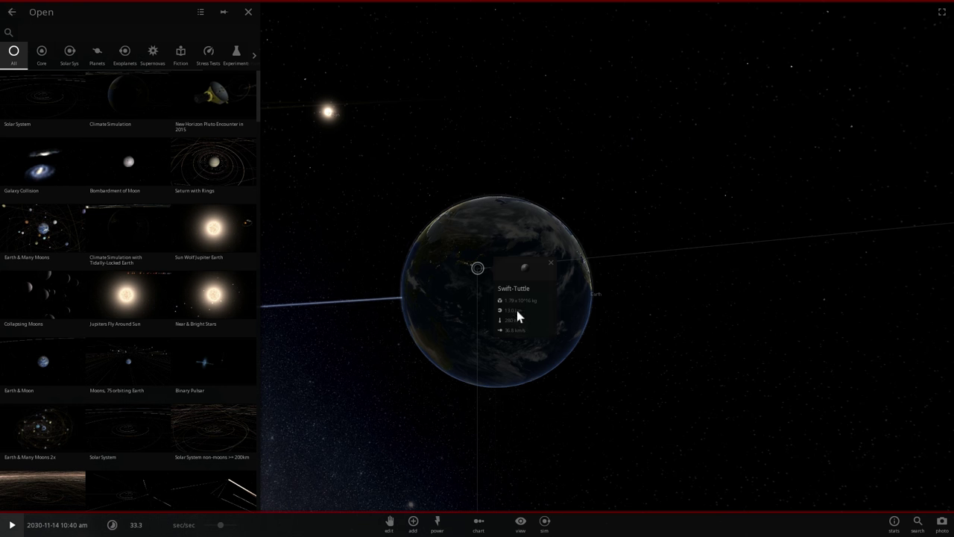
left_click(516, 280)
scroll(503, 273, "up", 6)
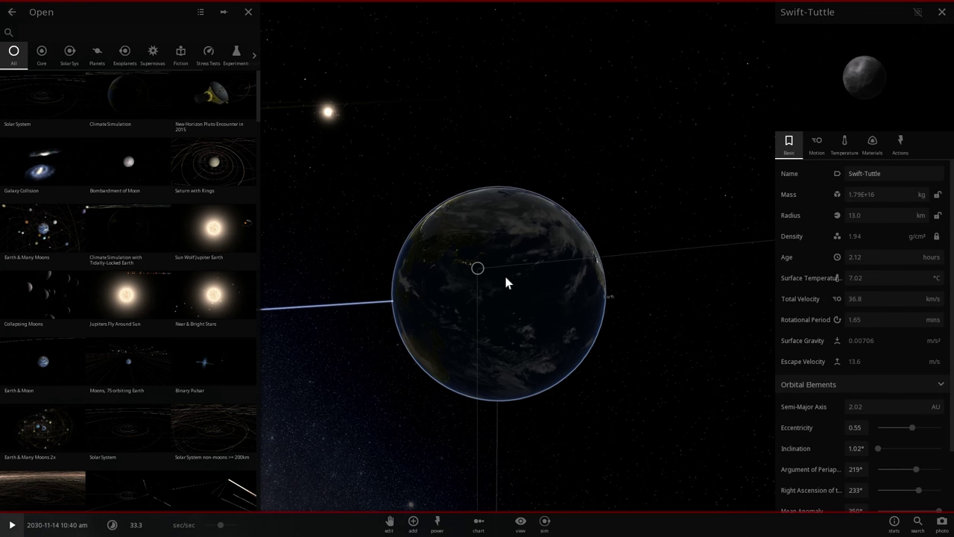
- Examine Swift-Tuttle up close and against Earth, then close its properties
left_click_drag(480, 274, 594, 255)
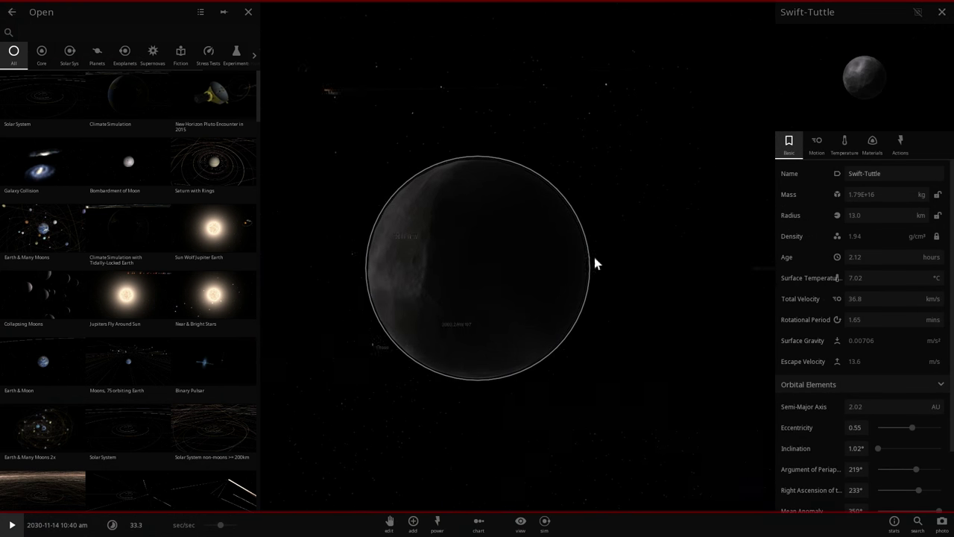
left_click_drag(500, 257, 511, 170)
scroll(509, 171, "down", 4)
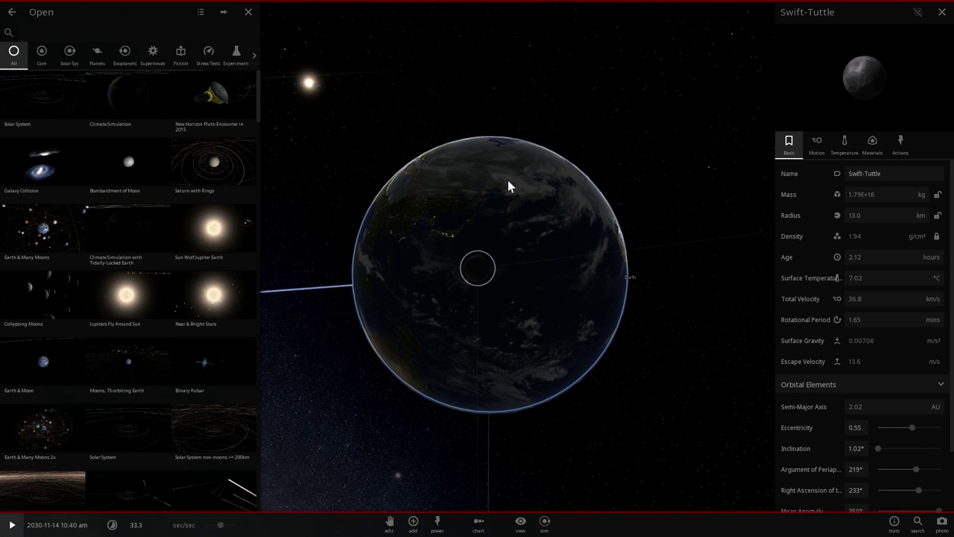
left_click_drag(474, 227, 482, 235)
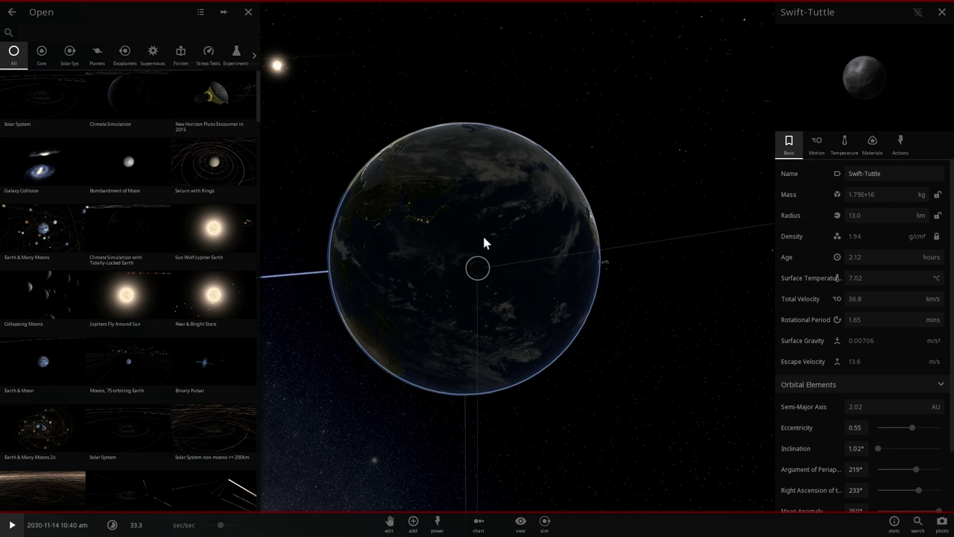
mouse_move(484, 238)
left_mouse_down()
mouse_move(474, 157)
mouse_move(530, 152)
mouse_move(512, 196)
mouse_move(505, 185)
mouse_move(477, 188)
left_mouse_up()
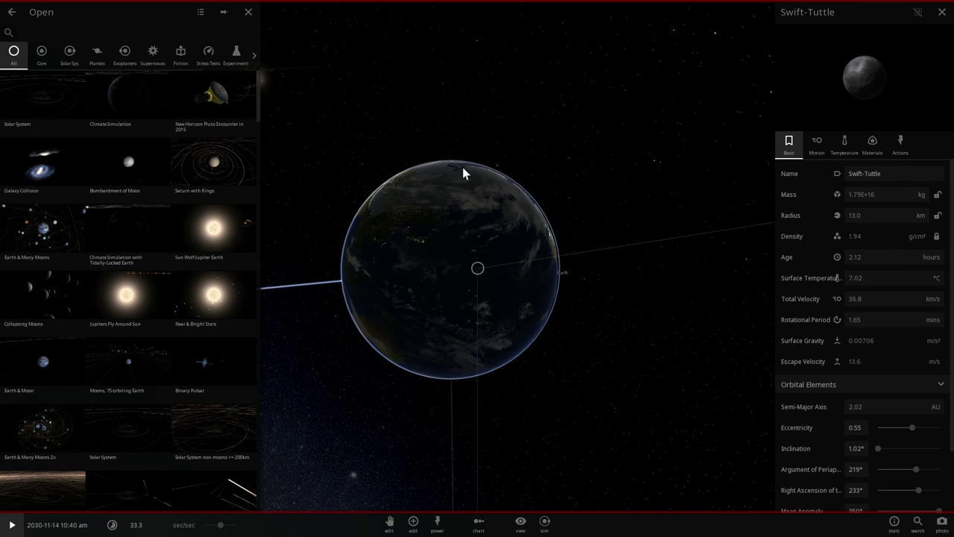
left_click(462, 159)
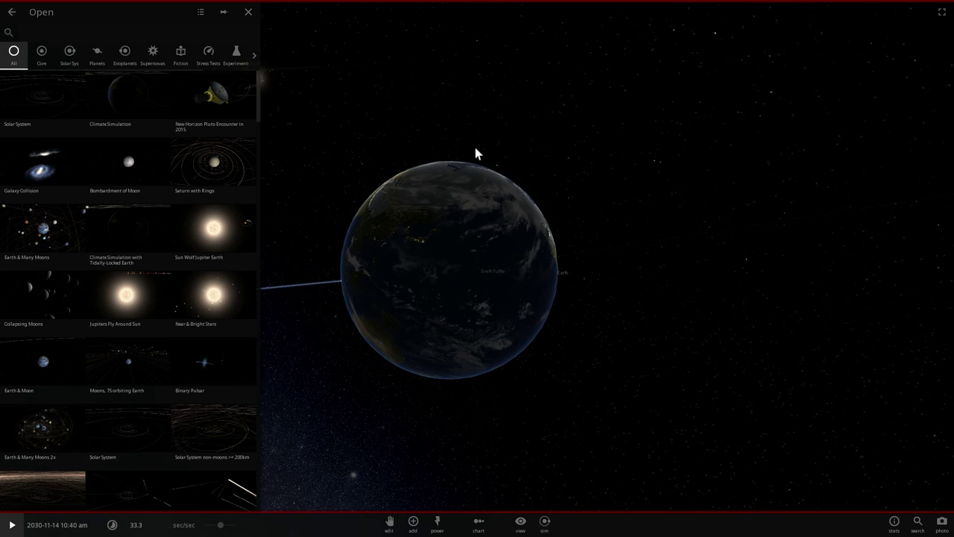
- Examine Swift-Tuttle's position and path relative to Earth from several angles and distances
scroll(487, 164, "down", 5)
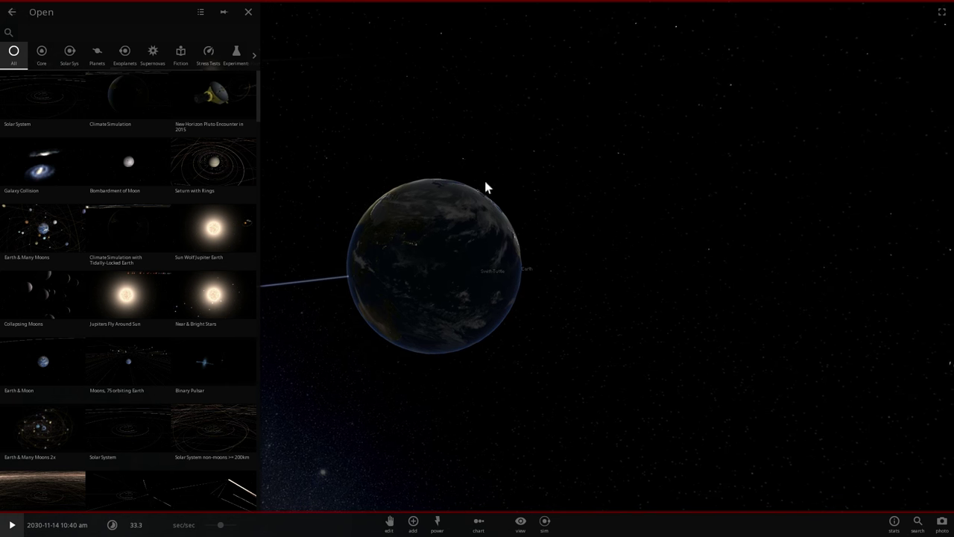
left_click(462, 246)
left_click_drag(499, 216, 470, 255)
mouse_move(483, 275)
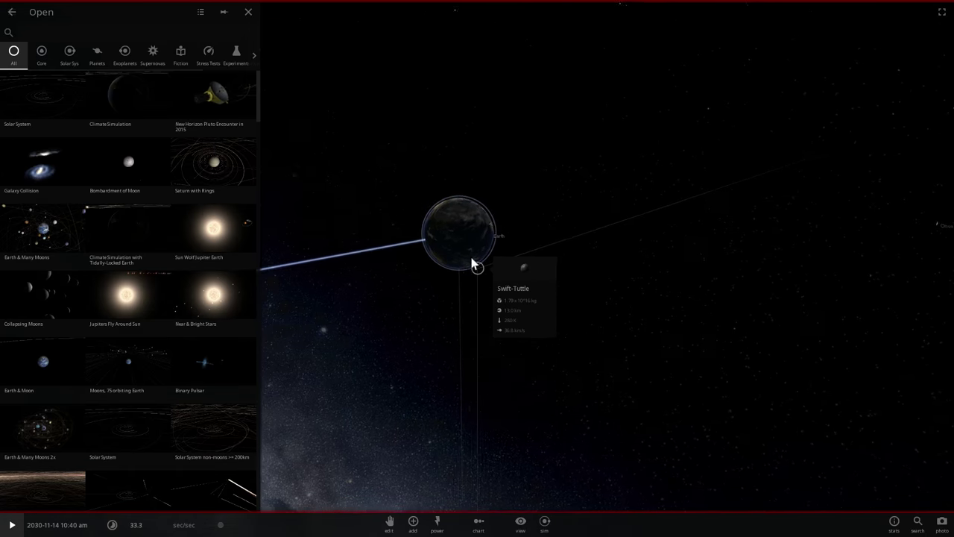
left_click_drag(500, 222, 476, 279)
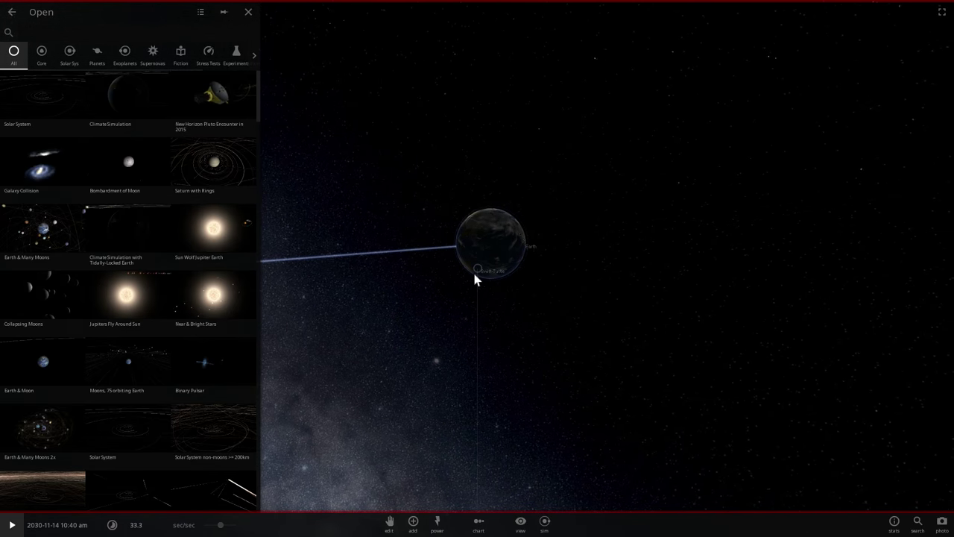
left_click(477, 270)
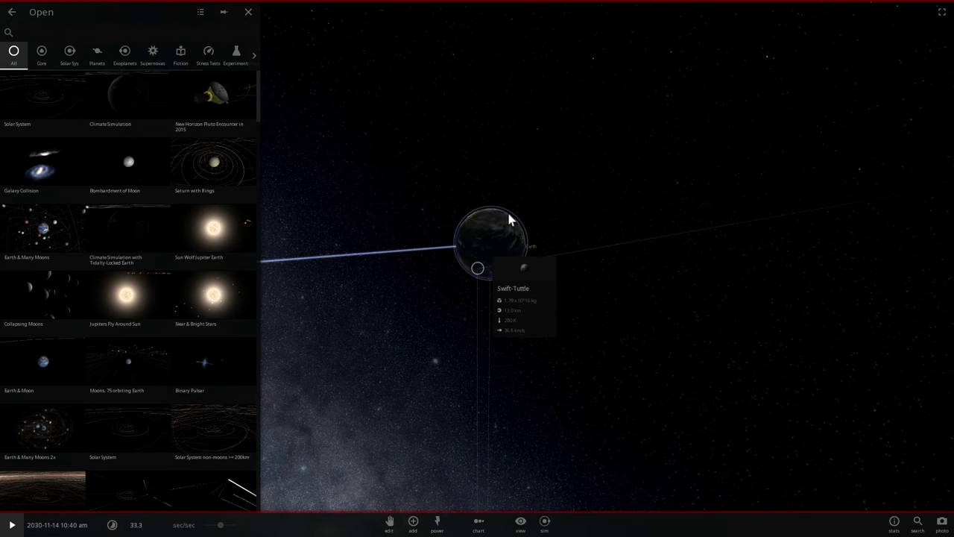
left_click_drag(511, 222, 532, 198)
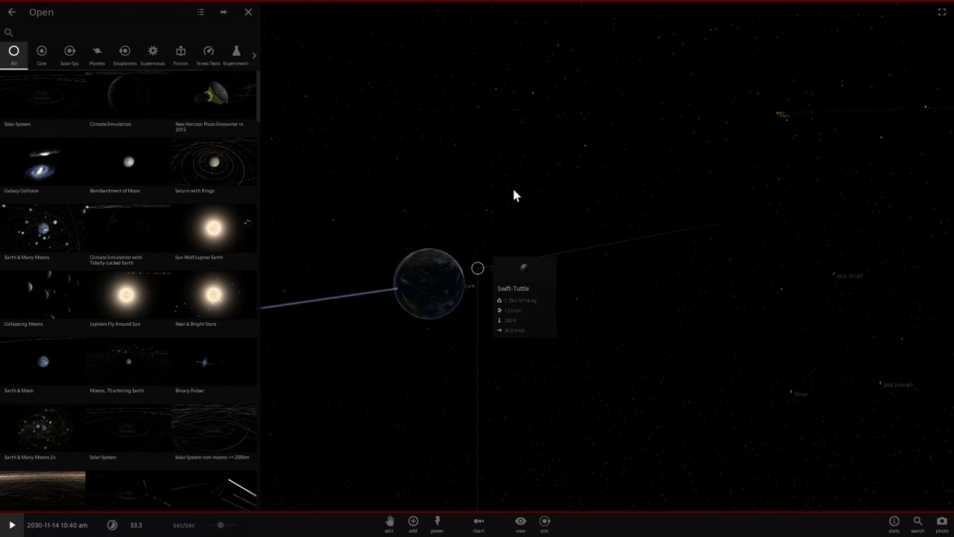
left_click_drag(513, 185, 469, 188)
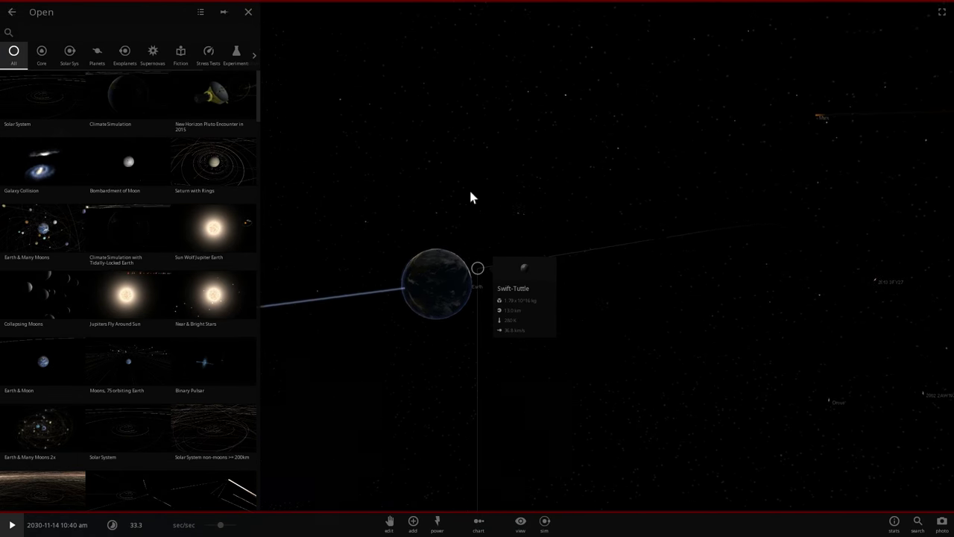
scroll(494, 228, "up", 3)
left_click_drag(460, 295, 700, 210)
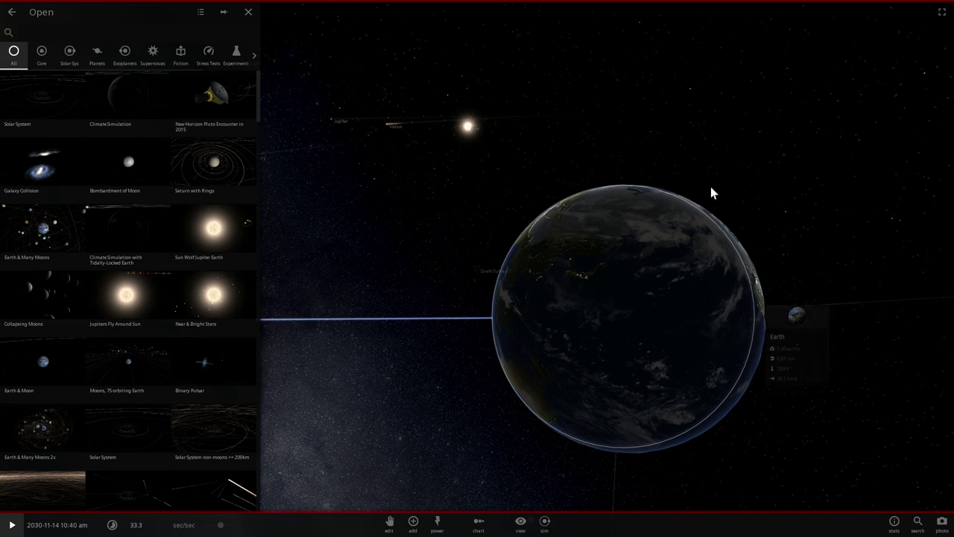
- Examine Swift-Tuttle beside Earth from farther away, then centre the view on Earth with the whole globe in sight
scroll(711, 175, "down", 3)
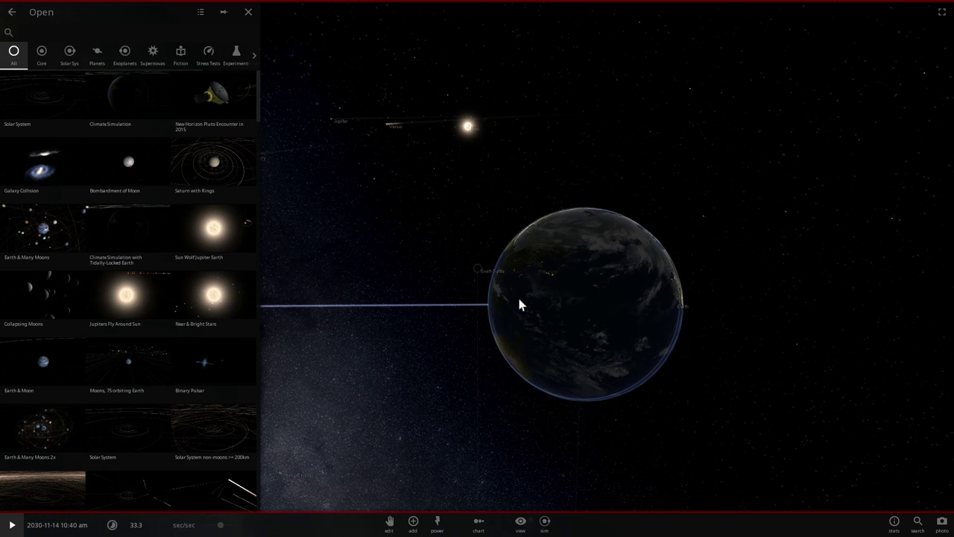
left_click_drag(638, 235, 619, 246)
scroll(604, 253, "down", 3)
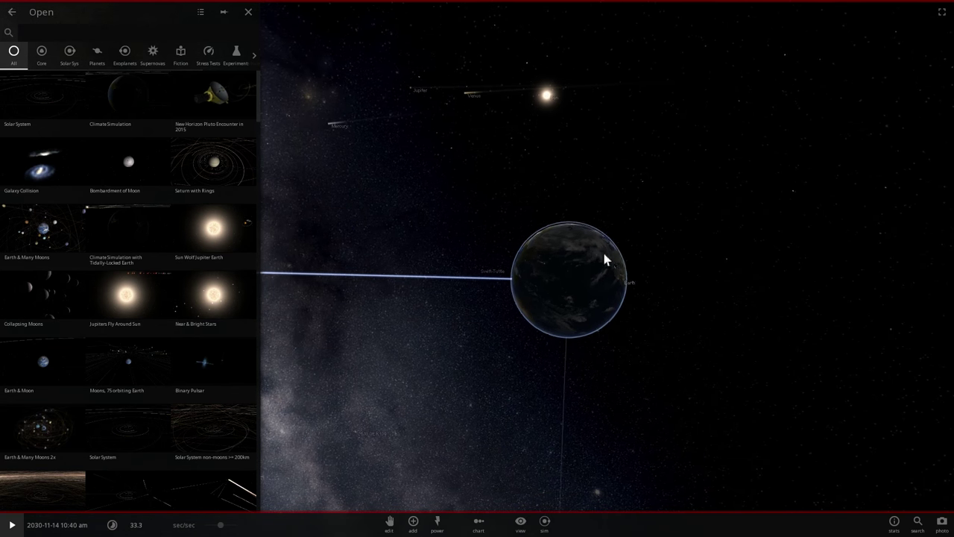
left_click_drag(554, 273, 505, 289)
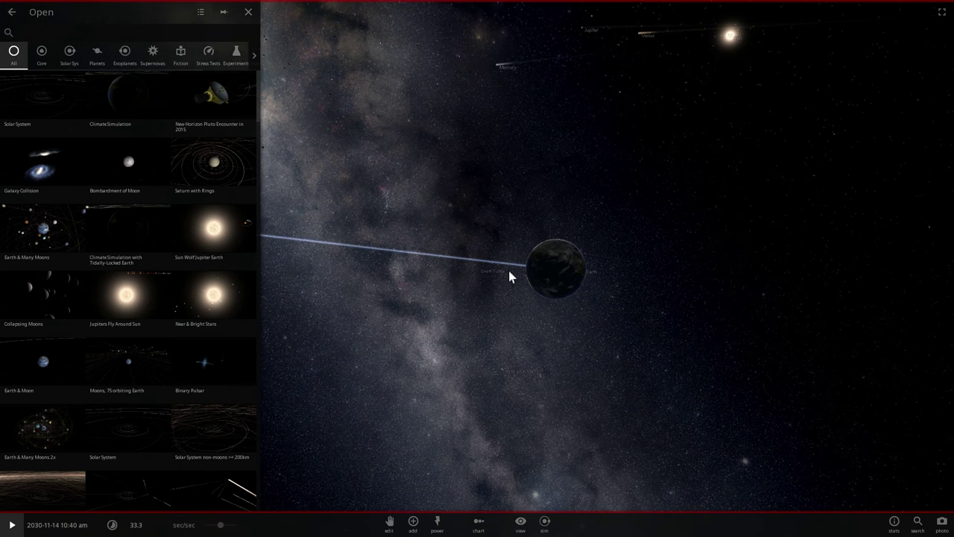
double_click(547, 266)
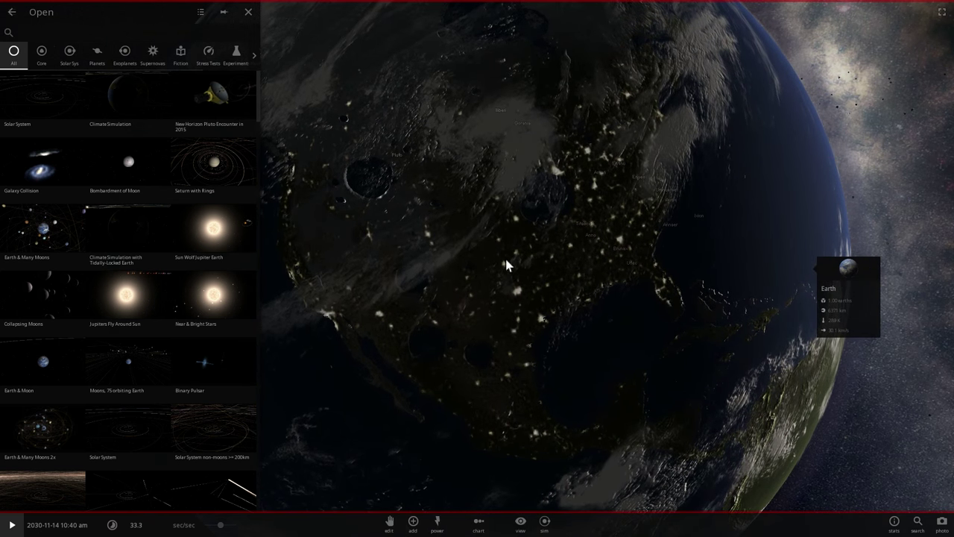
scroll(506, 261, "down", 5)
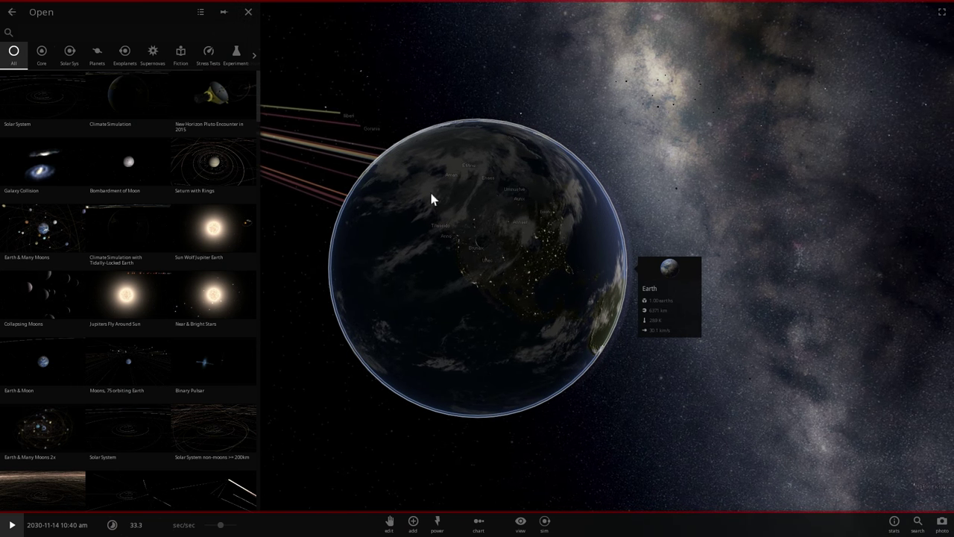
- Open Earth's climate properties, graph its surface temperature and open the graph's settings
left_click(660, 274)
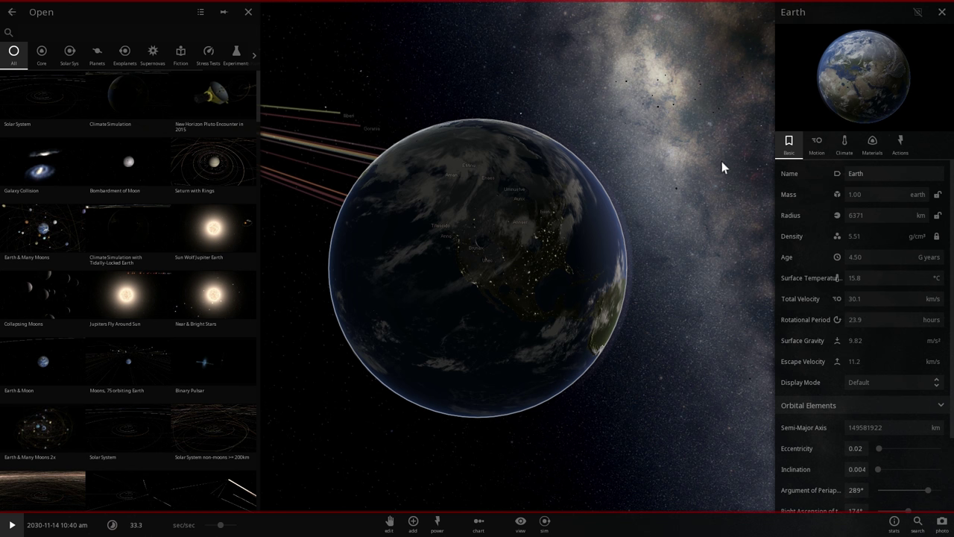
left_click(838, 139)
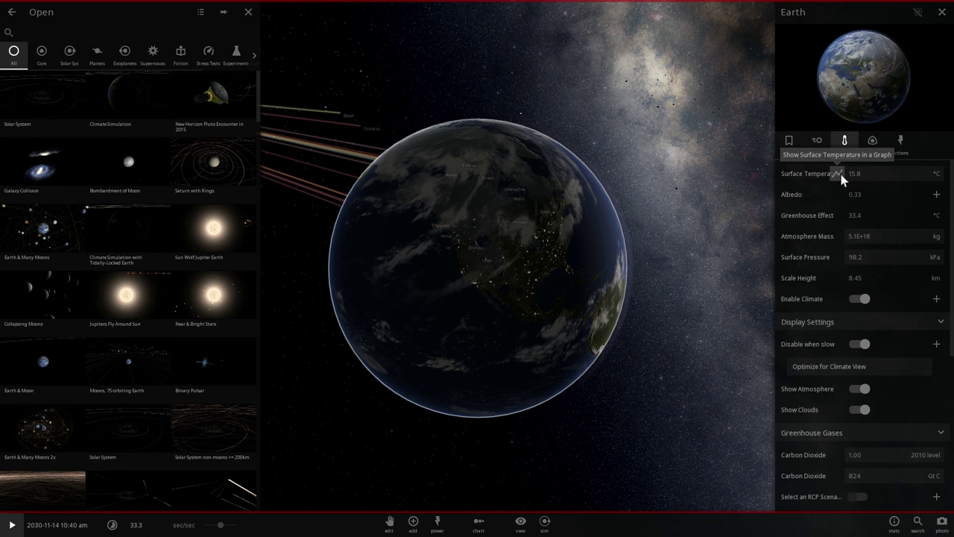
left_click(839, 176)
left_click(784, 193)
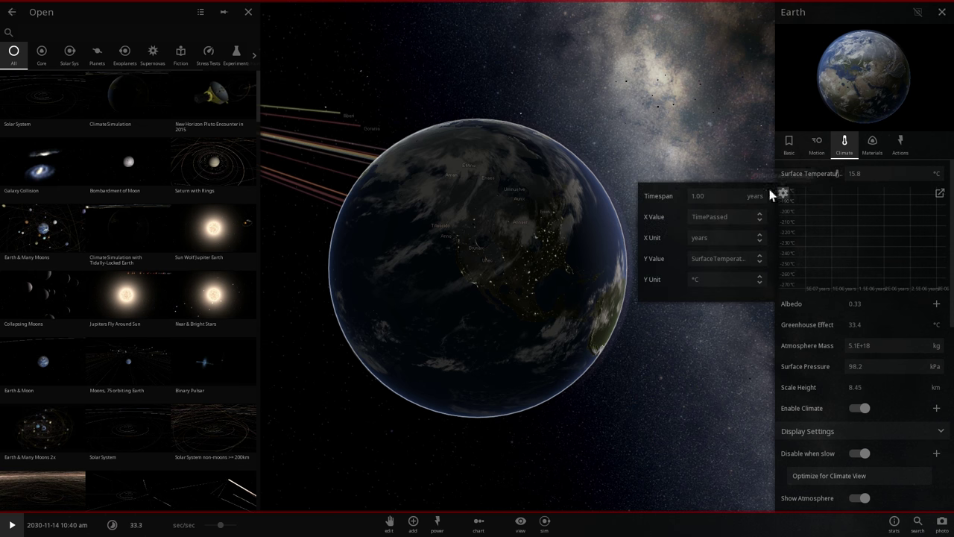
- In a fresh Solar System simulation, graph Earth's surface temperature and set the graph's timespan to 100 years
left_click(10, 13)
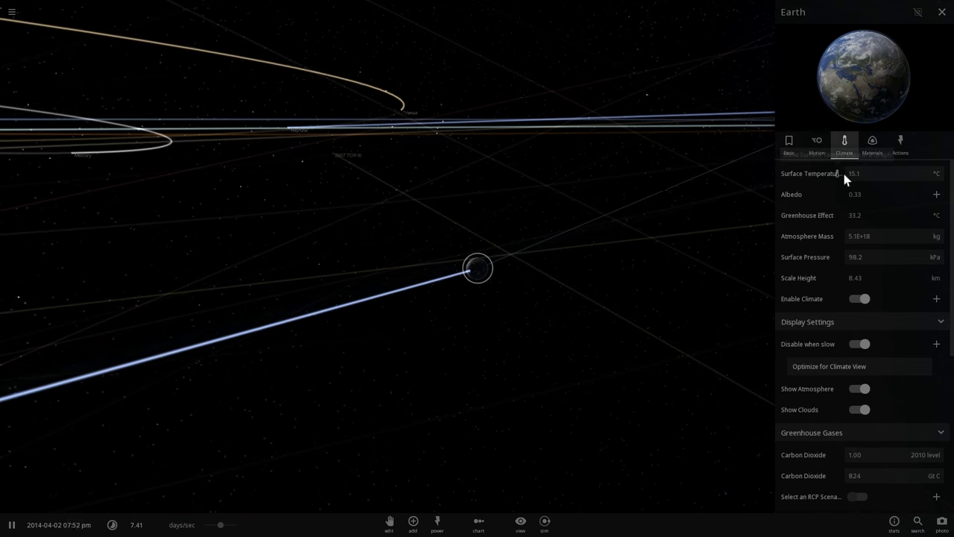
left_click(837, 173)
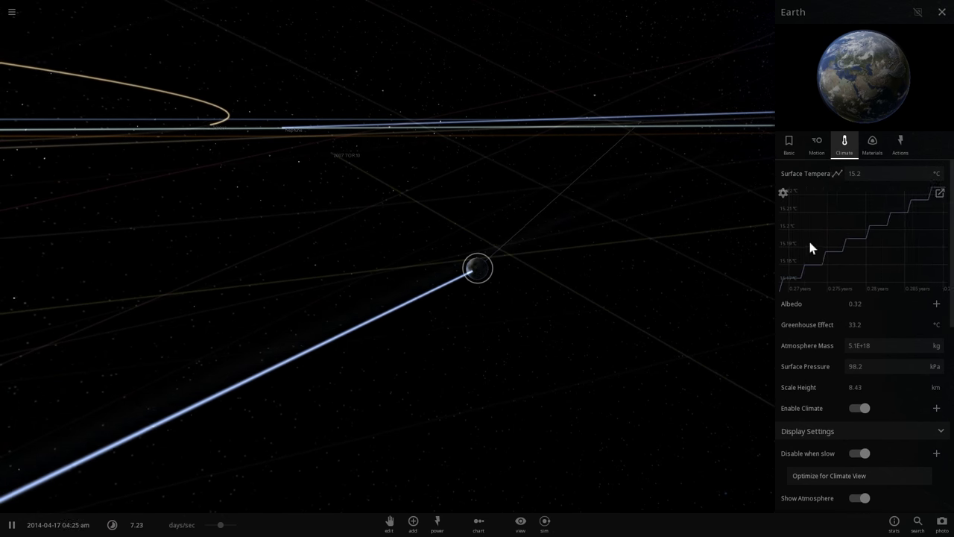
mouse_move(816, 247)
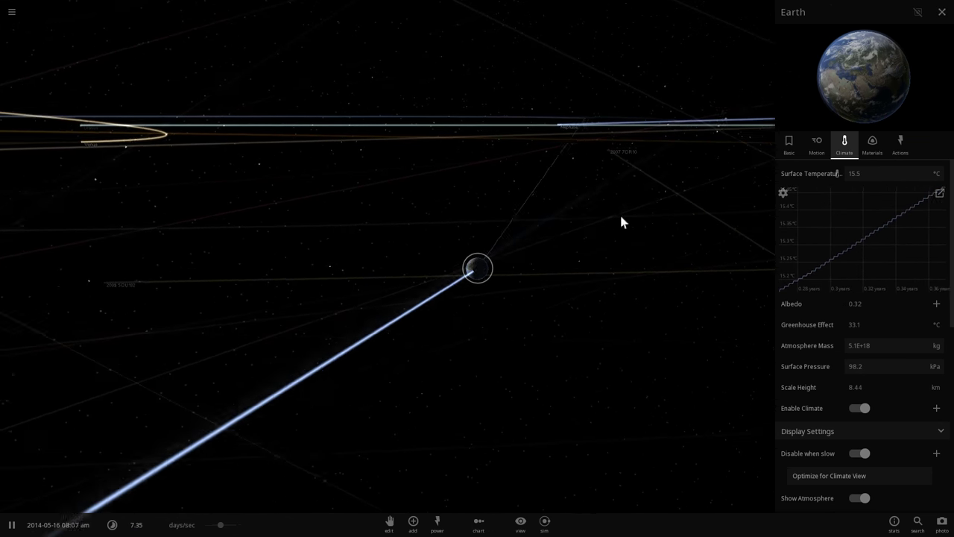
left_click(783, 193)
left_click(718, 196)
left_click_drag(718, 196, 630, 196)
type("10")
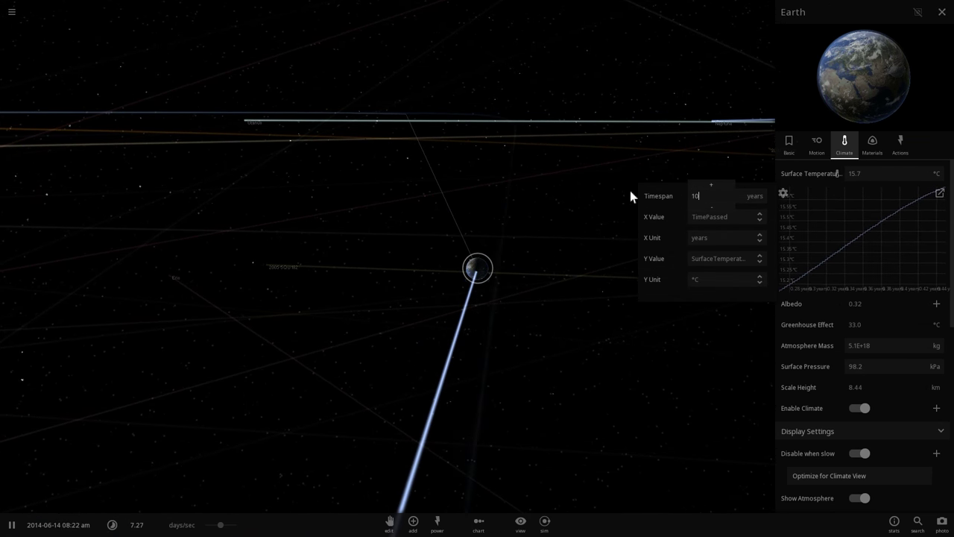
type("0")
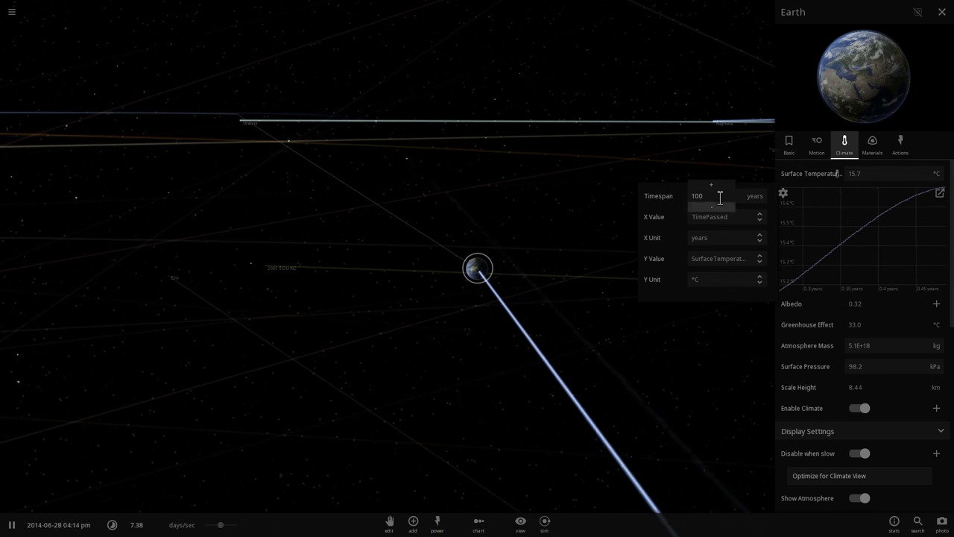
key("Return")
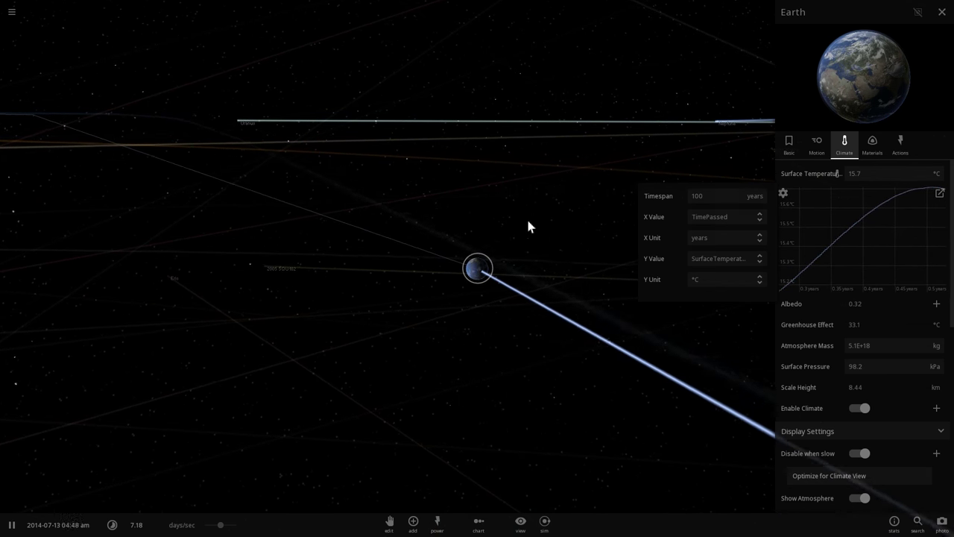
- Examine Earth up close from several angles while its surface temperature graph builds
left_click_drag(528, 220, 365, 232)
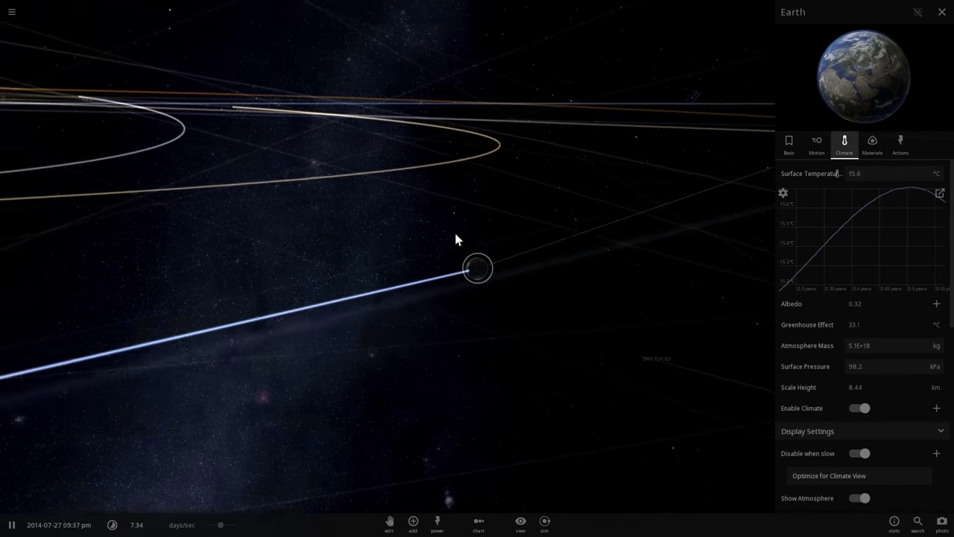
scroll(477, 237, "up", 2)
left_click_drag(526, 232, 426, 230)
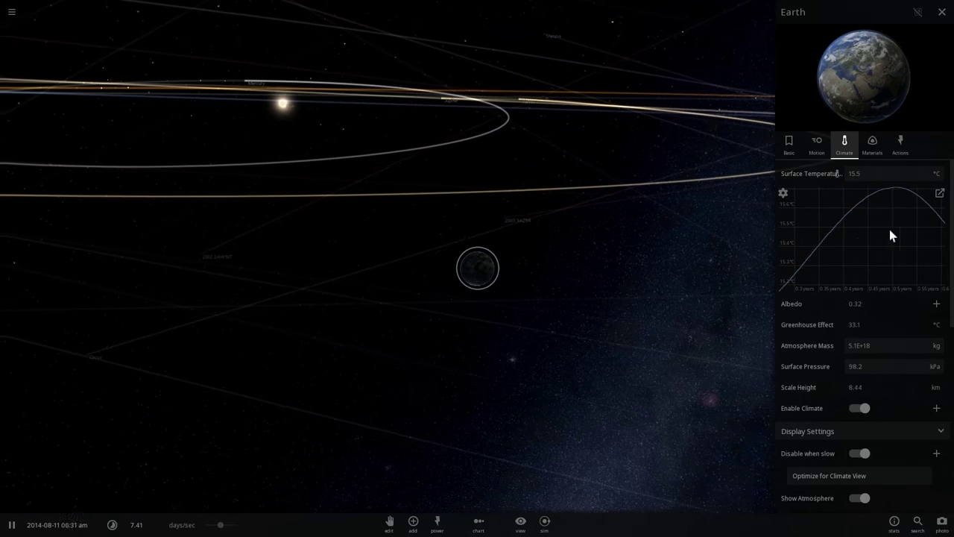
scroll(557, 235, "up", 5)
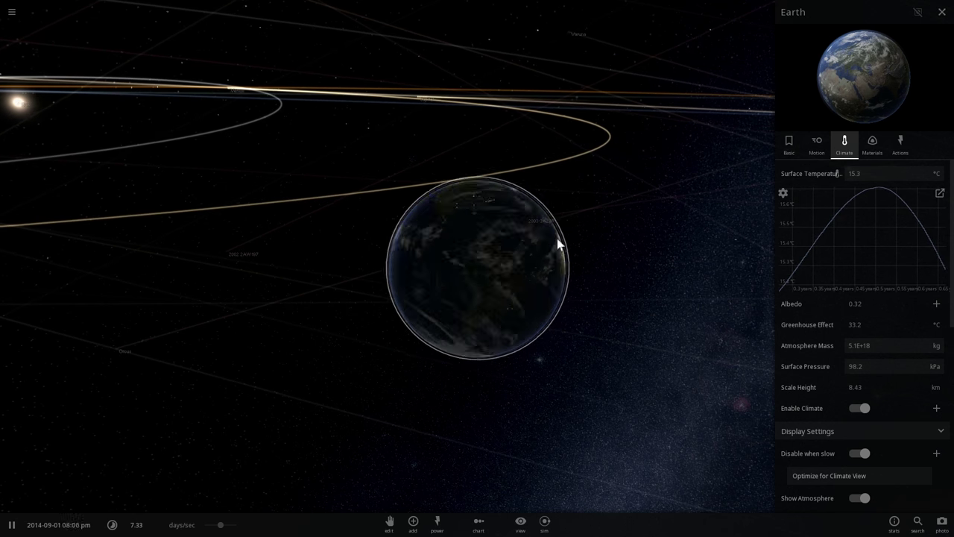
scroll(643, 202, "up", 2)
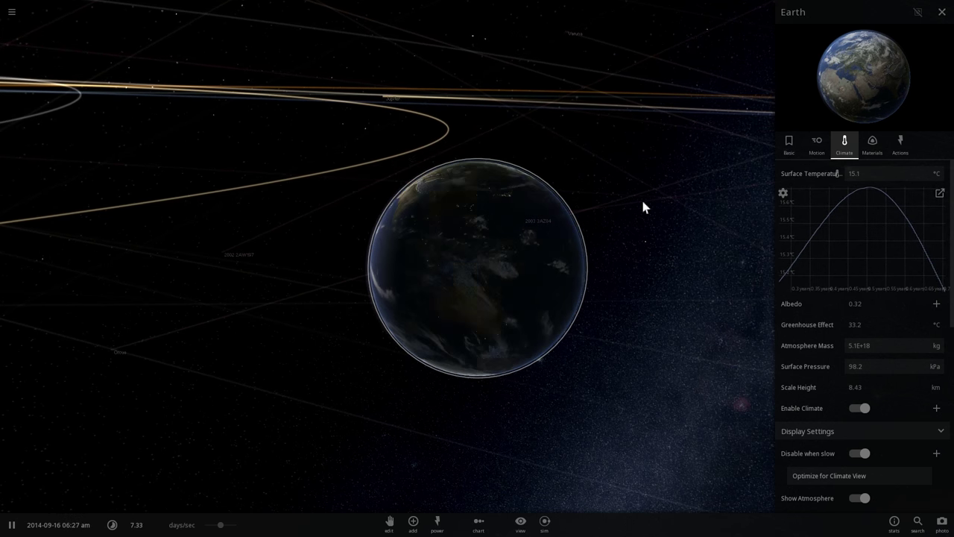
left_click_drag(643, 208, 461, 196)
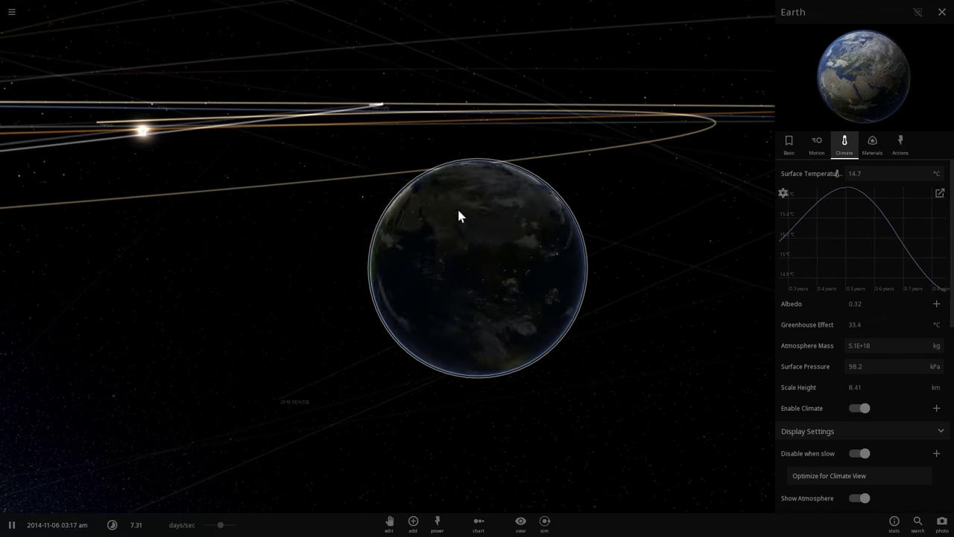
scroll(458, 208, "up", 3)
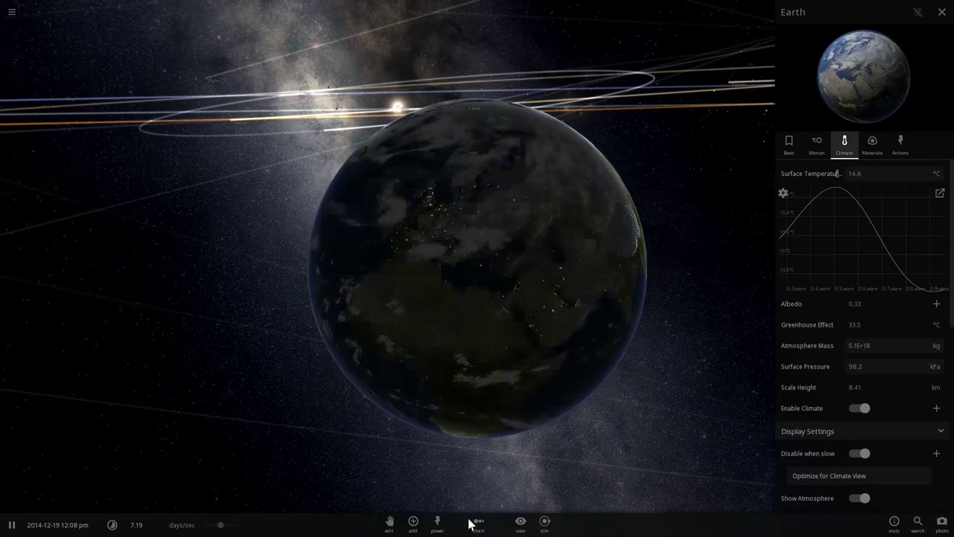
- Slow the simulation to about 1.75 hours/sec and inspect Earth's surface from North America across the Pacific to Asia
left_click_drag(218, 526, 205, 526)
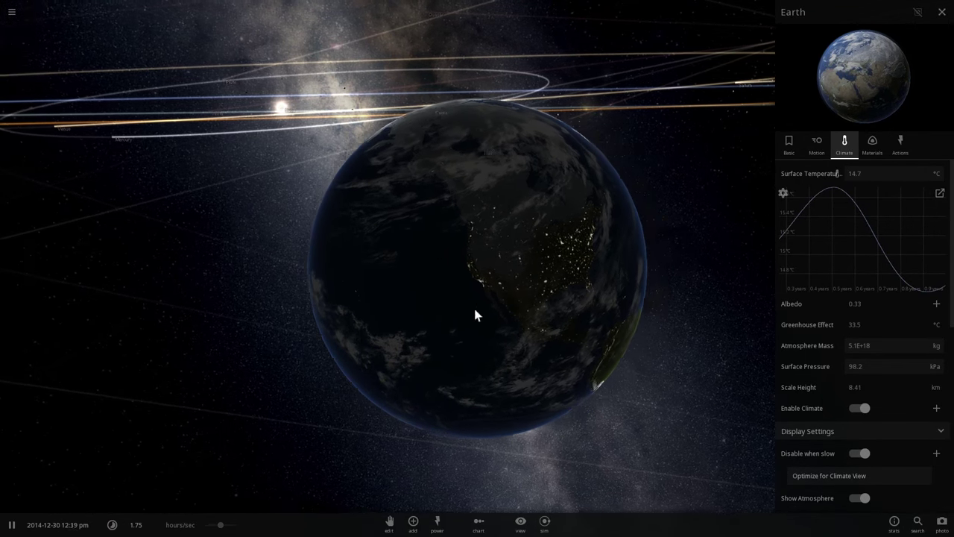
scroll(488, 263, "up", 5)
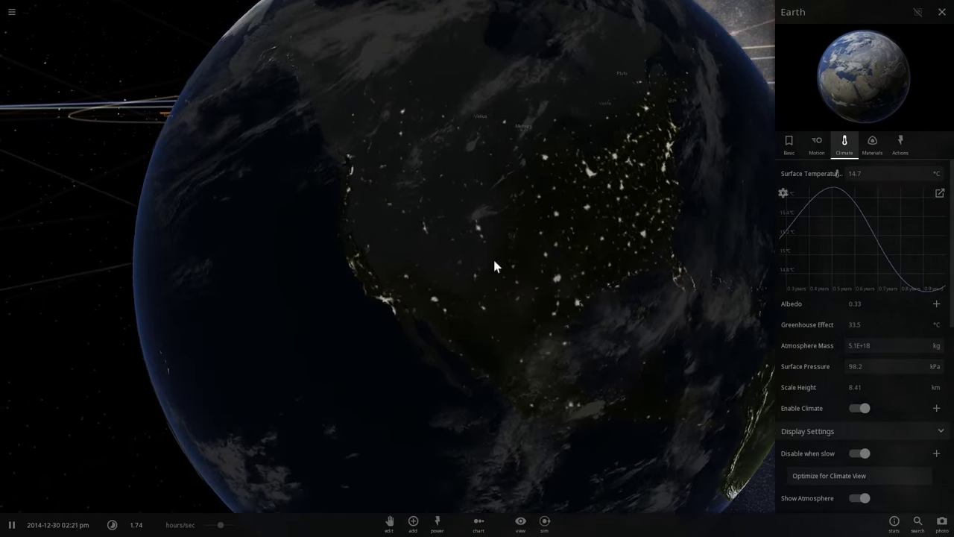
left_click_drag(554, 198, 381, 251)
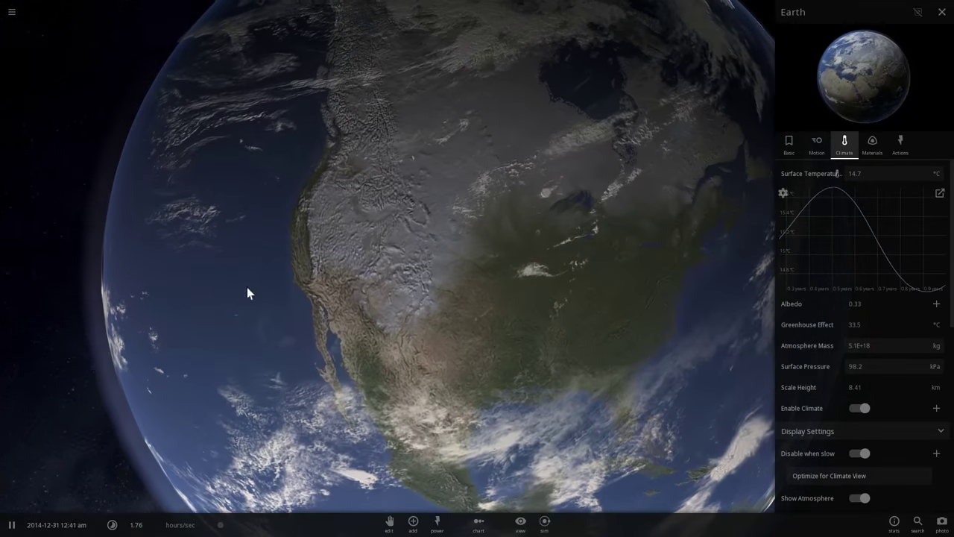
left_click_drag(247, 293, 424, 224)
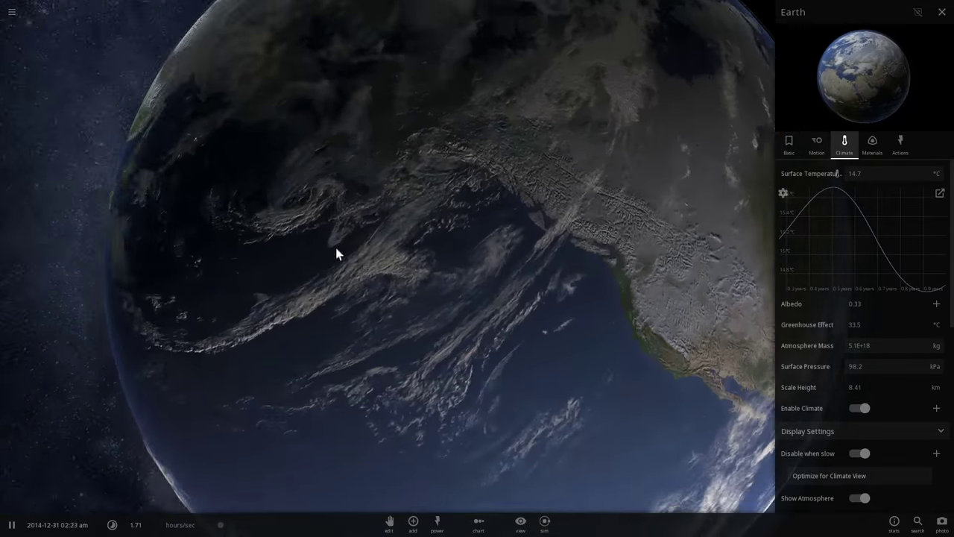
left_click_drag(335, 249, 465, 217)
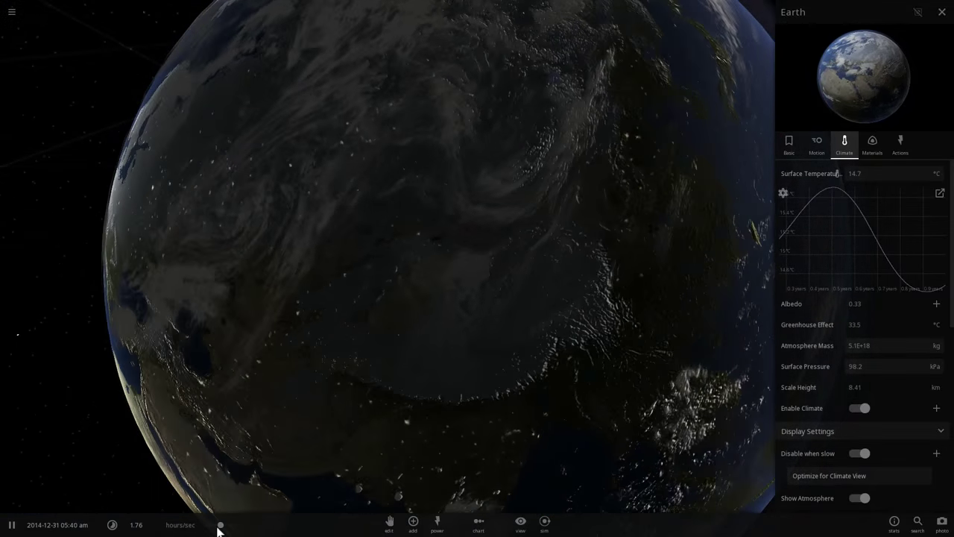
- Slow the simulation to about 28 mins/sec and bring South America into close view
mouse_move(219, 525)
left_mouse_down()
mouse_move(237, 528)
mouse_move(205, 525)
left_mouse_up()
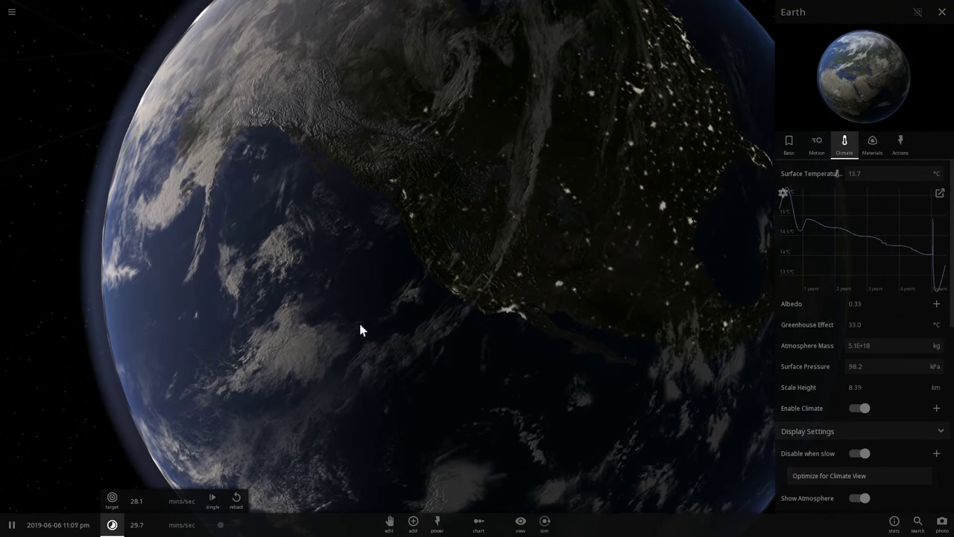
left_click_drag(360, 328, 394, 129)
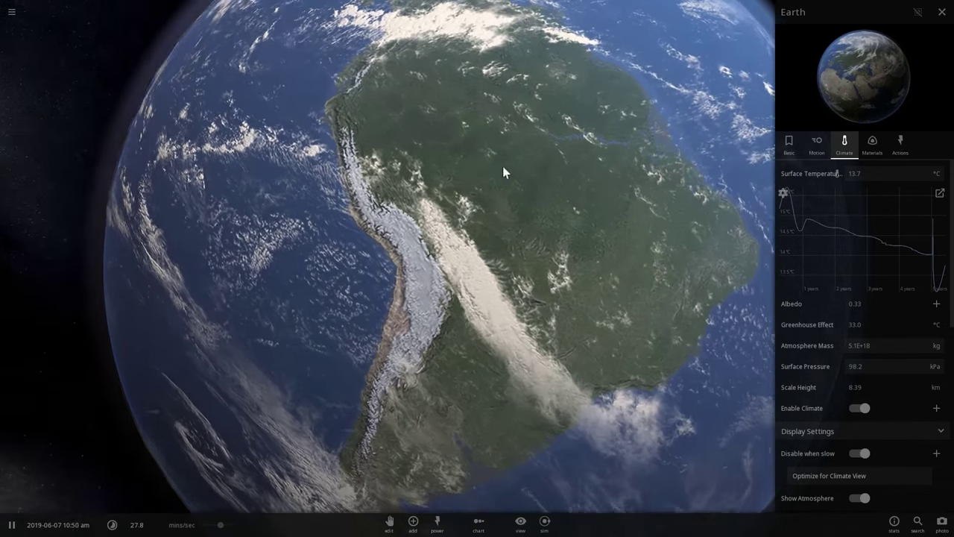
left_click_drag(503, 166, 452, 144)
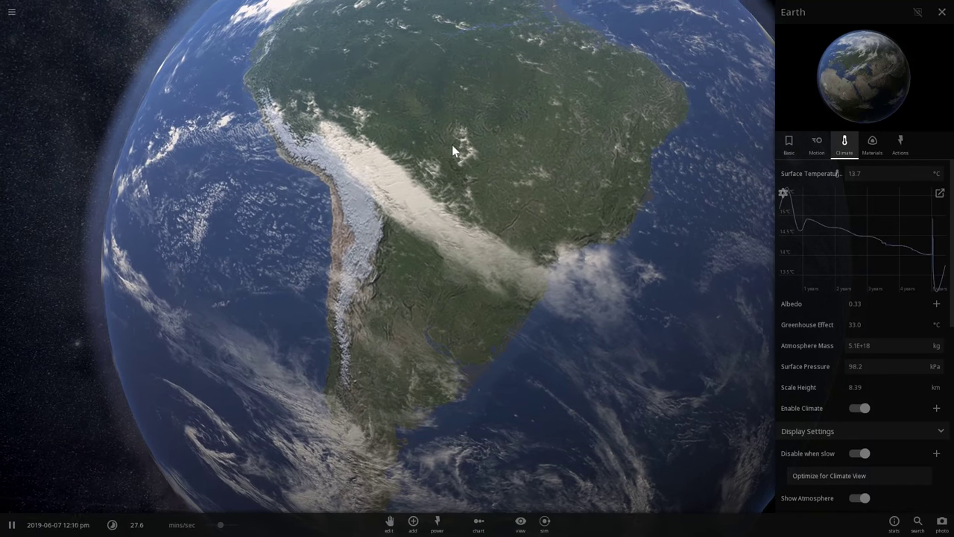
left_click_drag(486, 157, 409, 167)
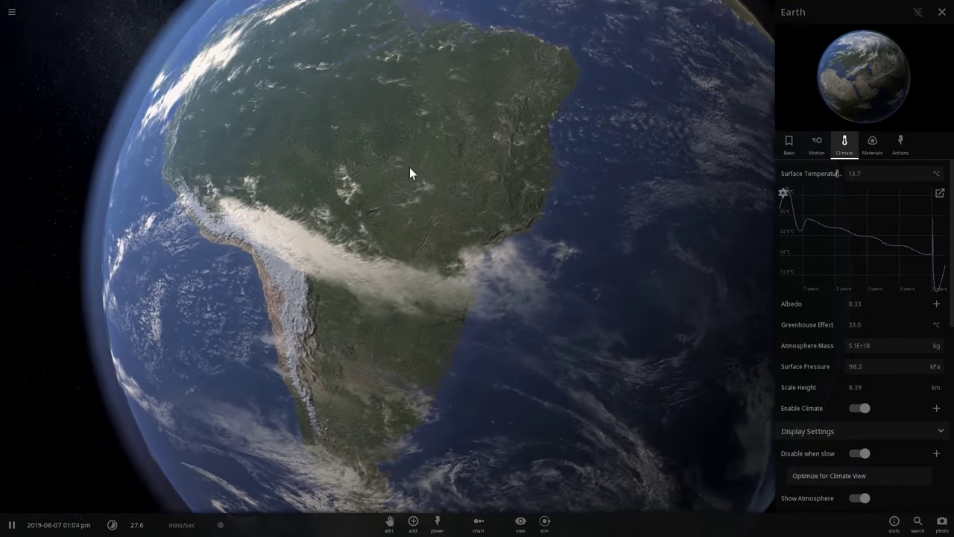
- Turn the globe from South America past Antarctica to view southern Africa up close
left_click_drag(412, 266, 164, 254)
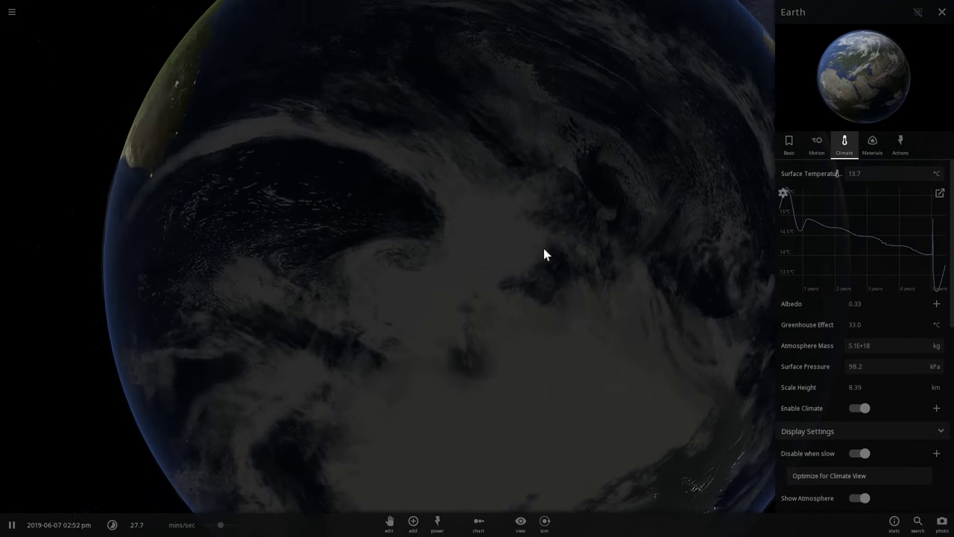
left_click_drag(543, 248, 329, 288)
left_click_drag(477, 275, 510, 321)
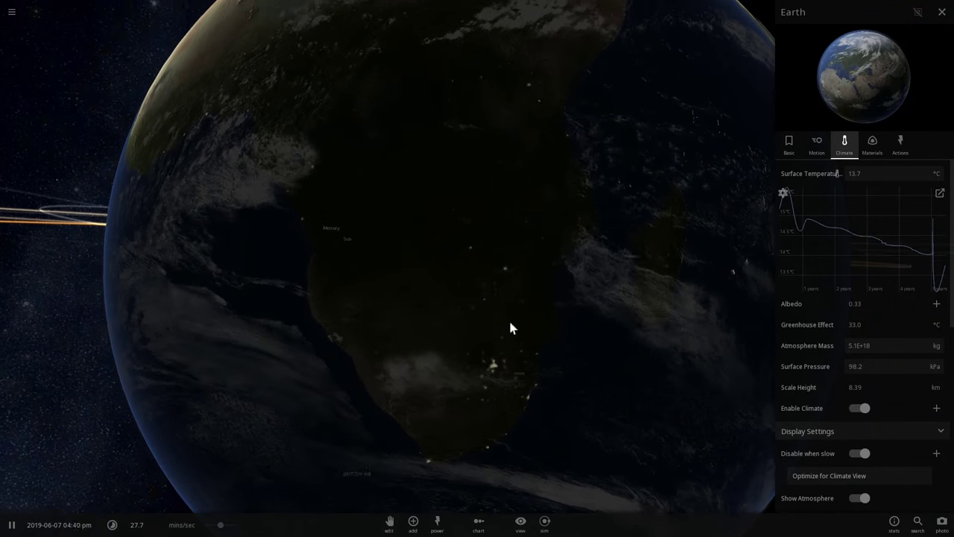
scroll(519, 344, "down", 3)
scroll(515, 358, "up", 5)
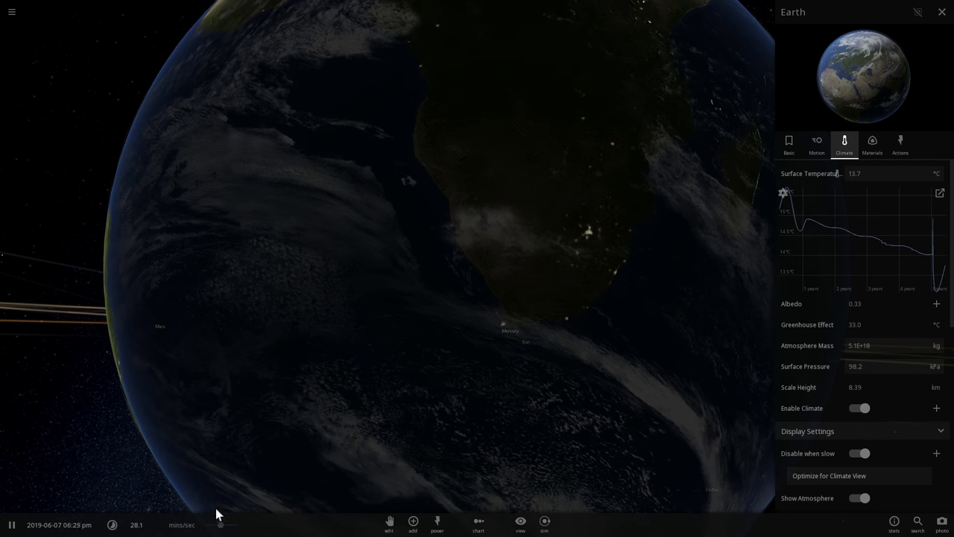
- Slow the simulation to about 5.7 mins/sec and centre the view near the Vredefort Crater area in southern Africa
left_click_drag(220, 524, 218, 525)
left_click_drag(380, 414, 470, 354)
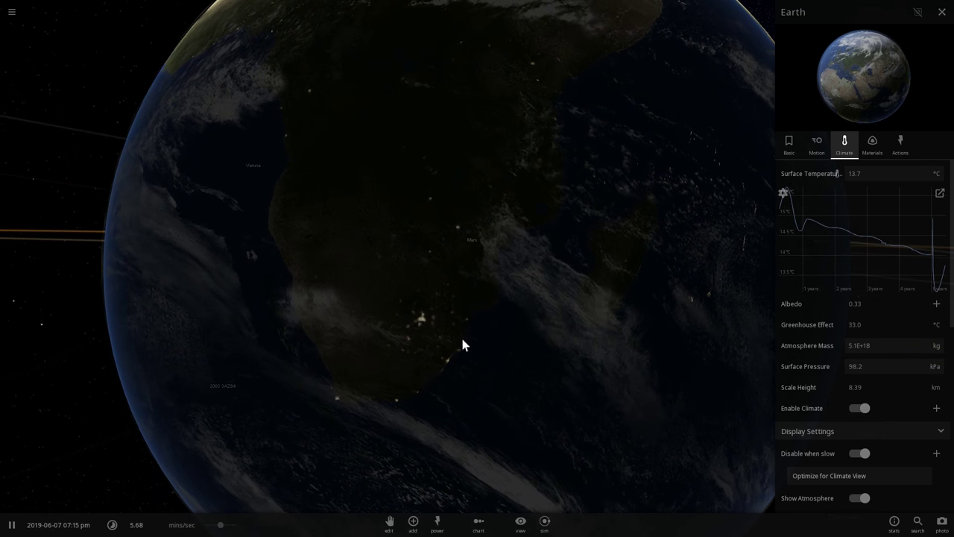
left_click_drag(429, 346, 400, 261)
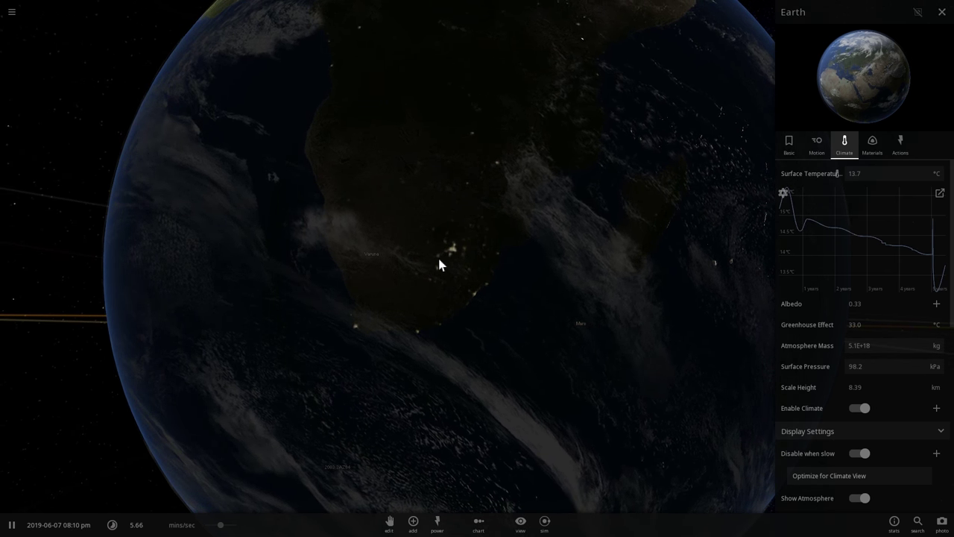
left_click_drag(514, 271, 377, 288)
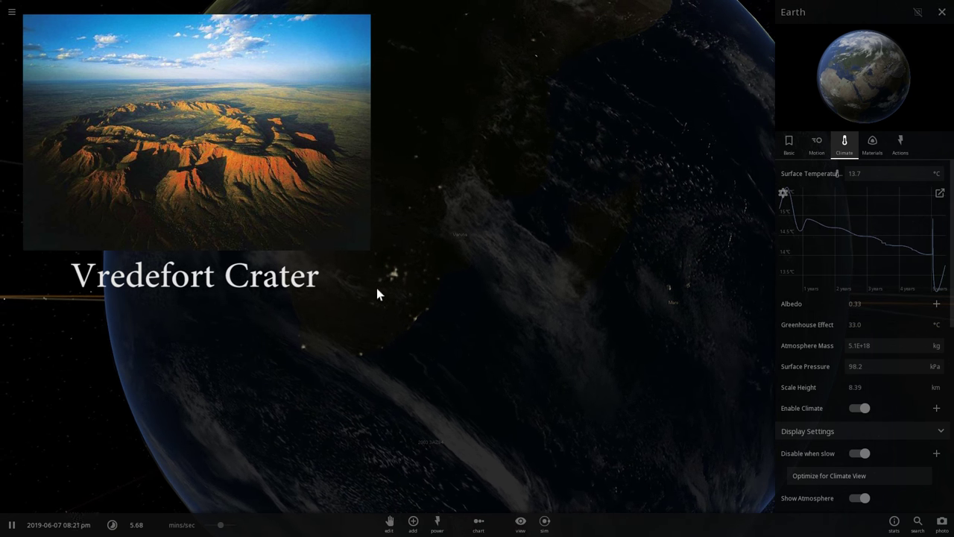
- Turn the globe from southern Africa to North America and examine the Sudbury impact region around the Great Lakes
left_click_drag(439, 297, 421, 298)
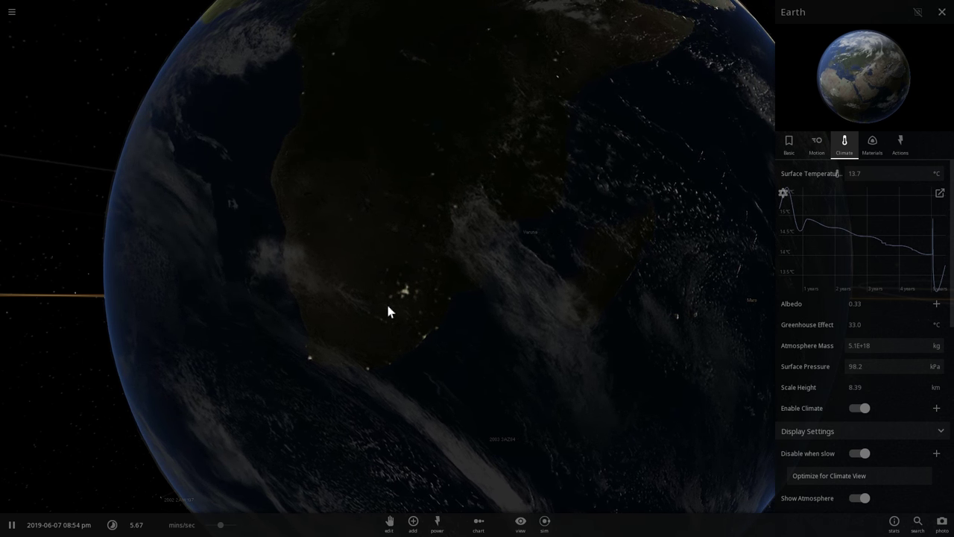
left_click_drag(571, 290, 556, 288)
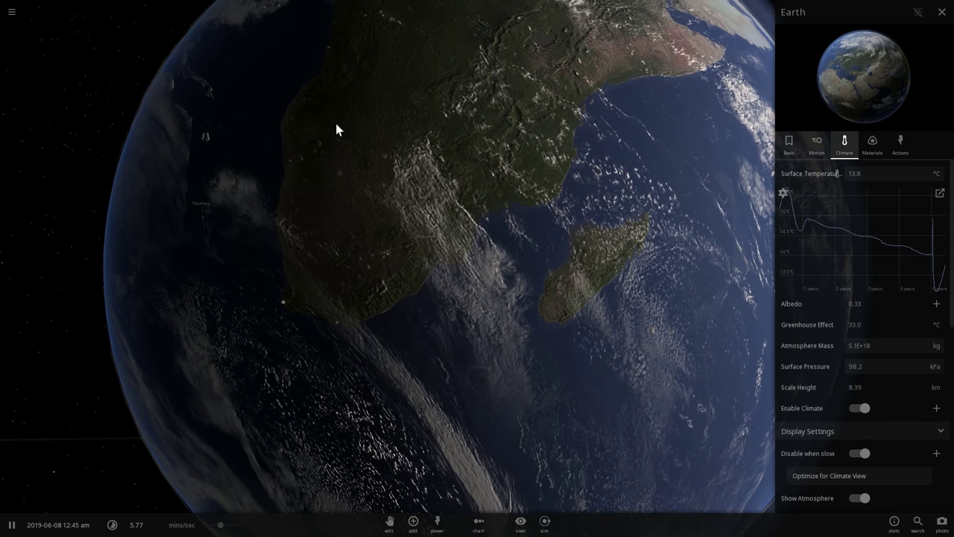
left_click_drag(342, 119, 518, 278)
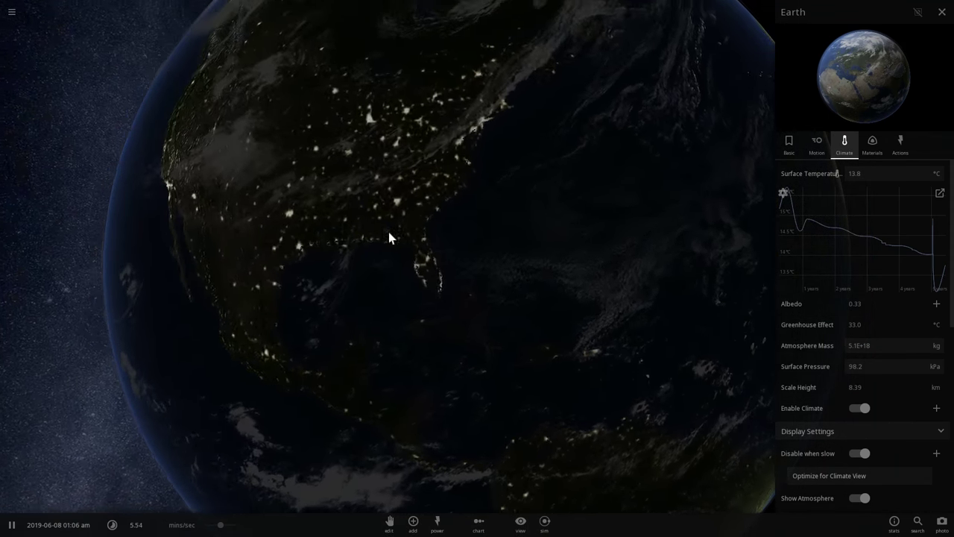
left_click_drag(388, 231, 399, 239)
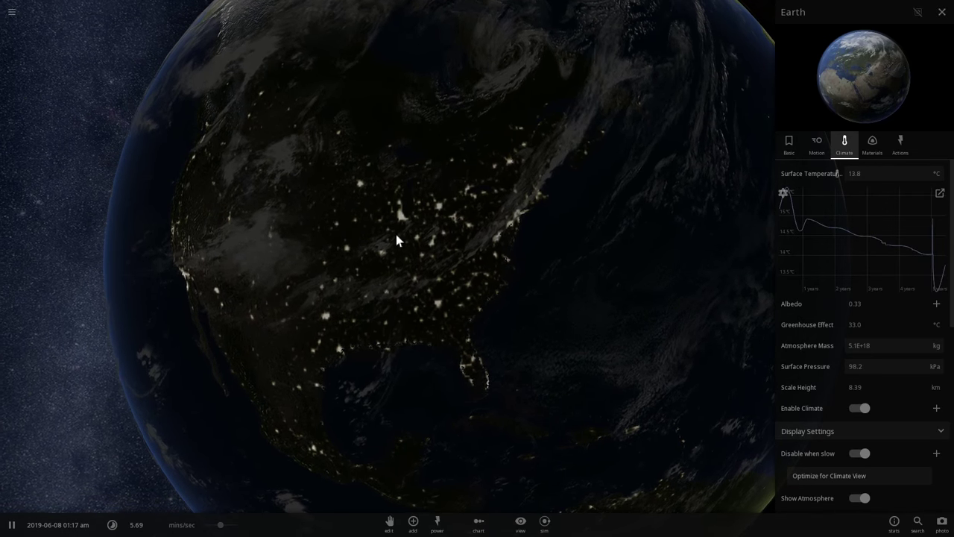
left_click_drag(415, 205, 427, 205)
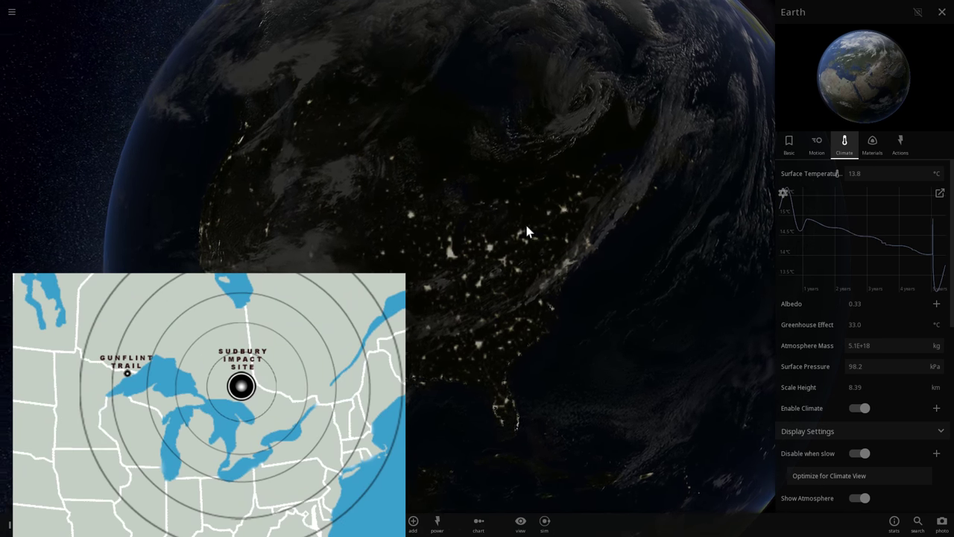
left_click_drag(527, 225, 485, 243)
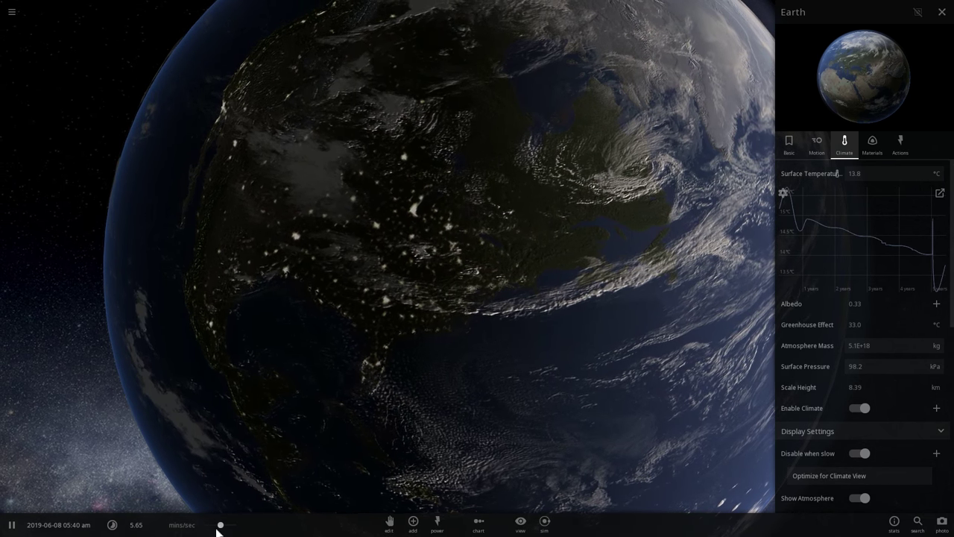
- Slow the simulation to about 5 mins/sec and survey Earth from North America across the Atlantic to Europe
mouse_move(220, 525)
left_mouse_down()
mouse_move(235, 526)
mouse_move(214, 525)
left_mouse_up()
left_click_drag(488, 412, 467, 381)
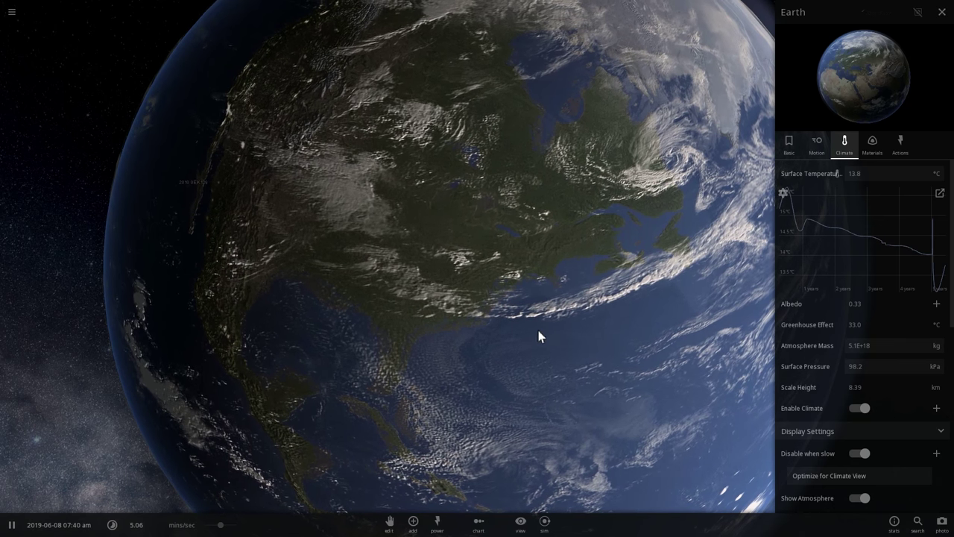
left_click_drag(539, 337, 501, 313)
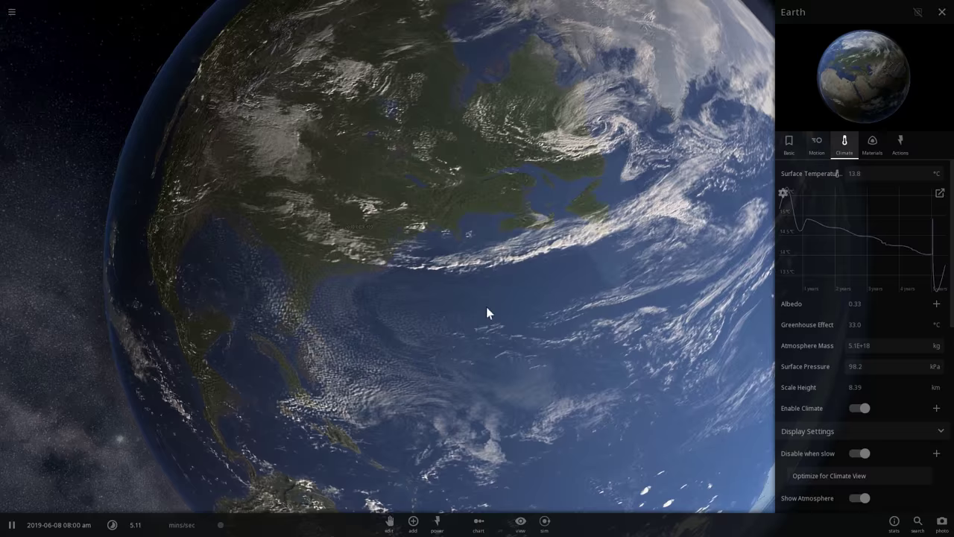
left_click_drag(486, 306, 456, 293)
scroll(456, 293, "down", 3)
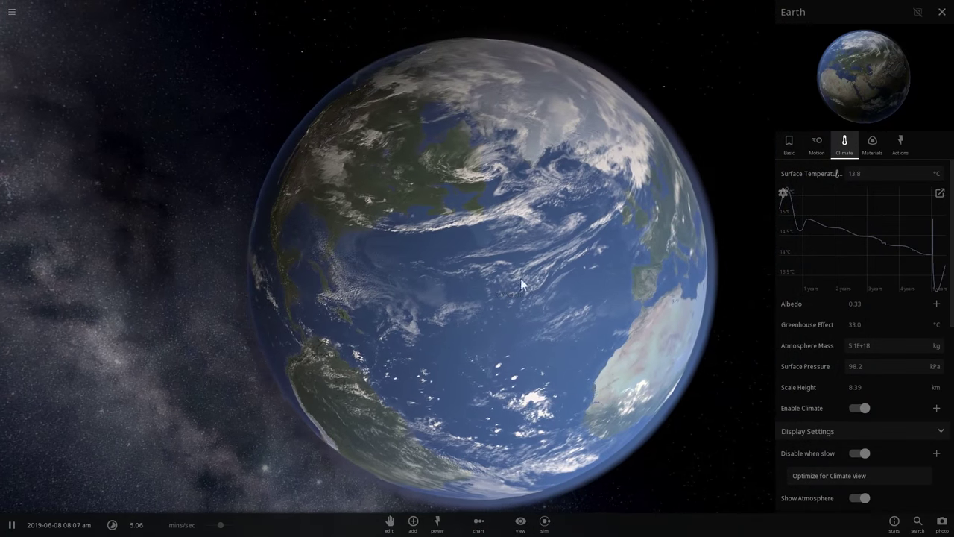
left_click_drag(520, 278, 473, 276)
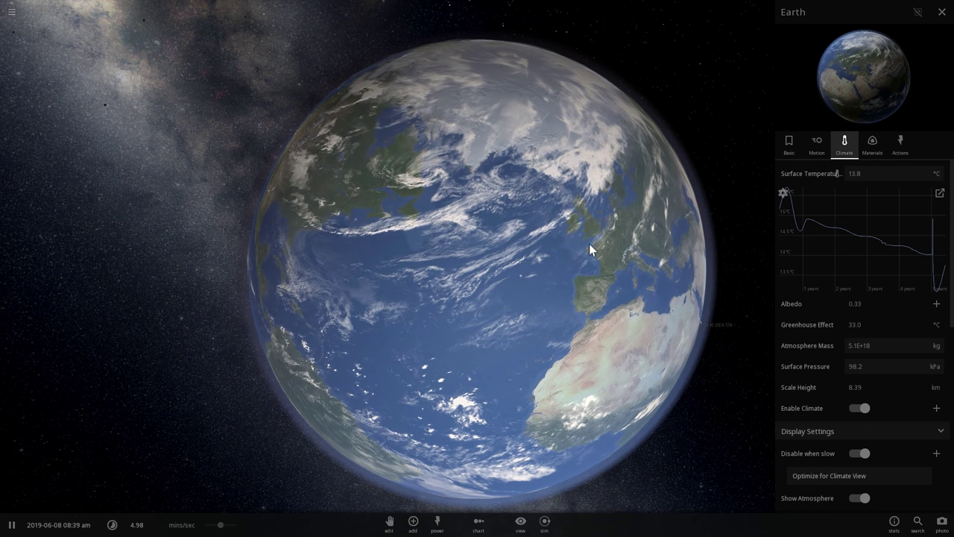
- Turn the globe back to North America and bring the Great Lakes region into close view
mouse_move(589, 244)
left_mouse_down()
mouse_move(510, 245)
mouse_move(604, 249)
left_mouse_up()
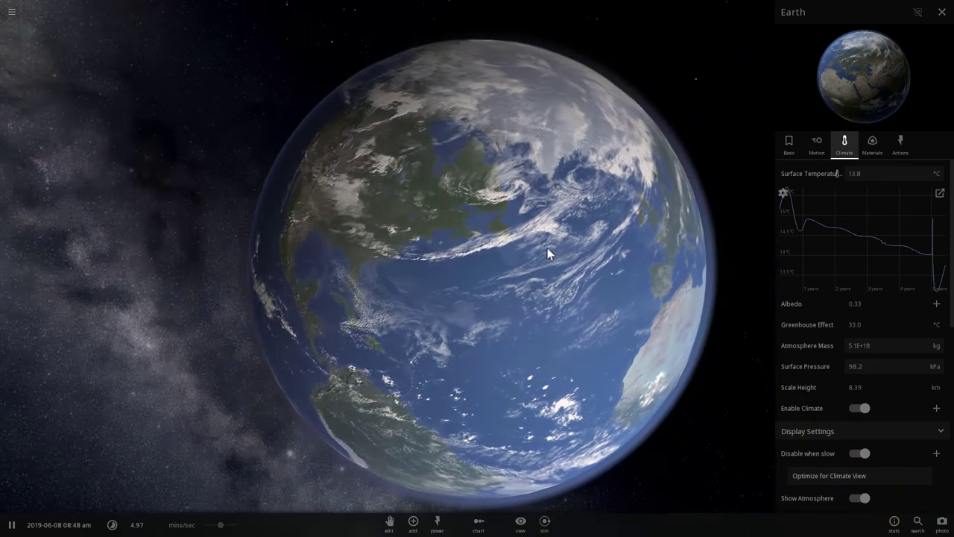
scroll(522, 256, "up", 5)
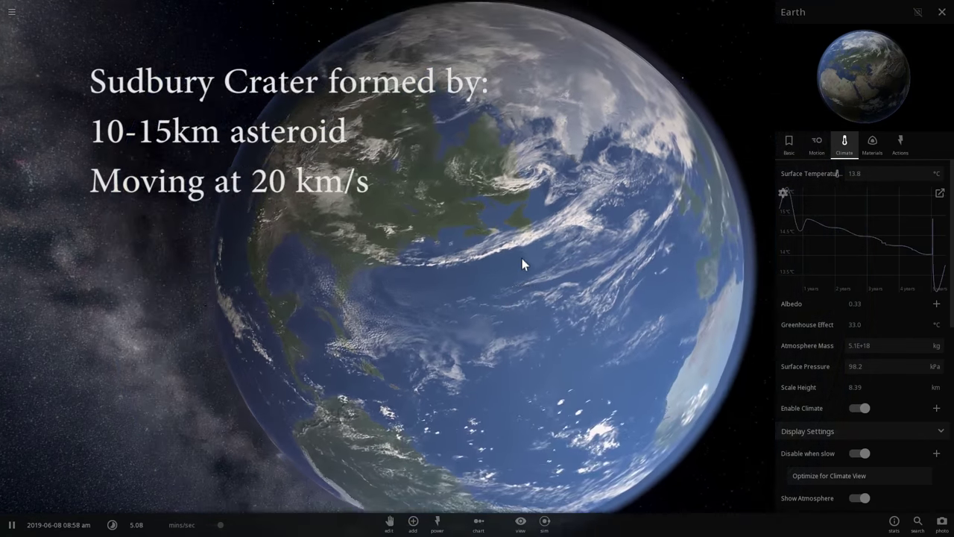
scroll(522, 258, "down", 2)
left_click_drag(445, 263, 465, 270)
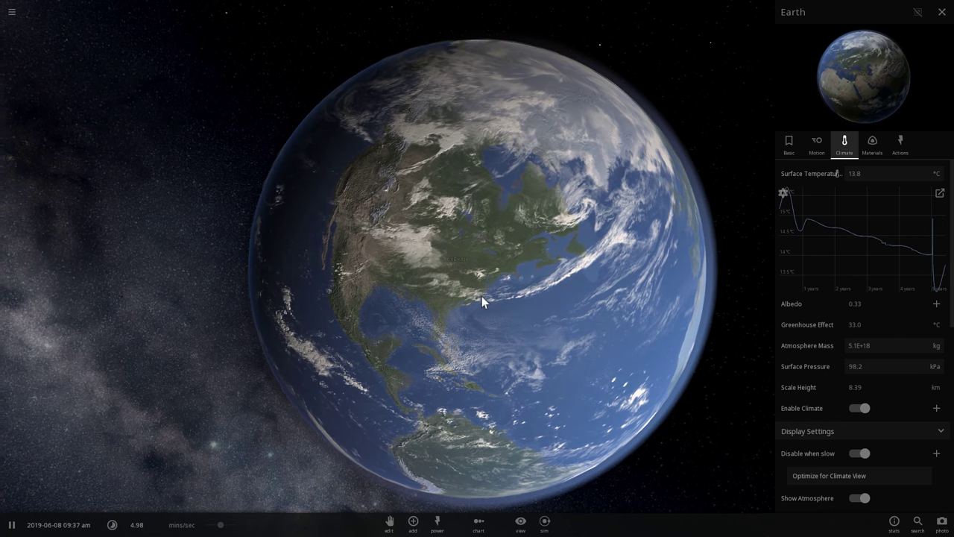
scroll(480, 294, "up", 5)
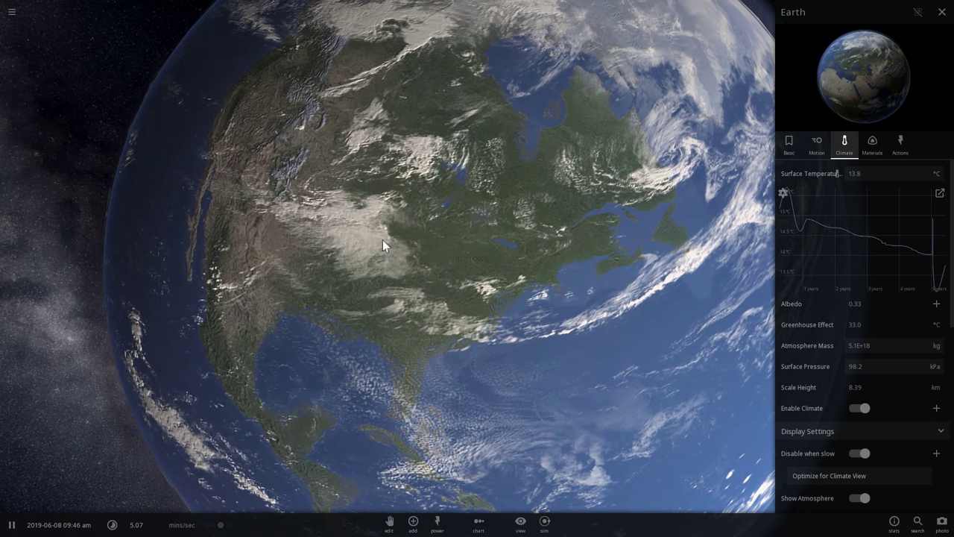
left_click_drag(439, 243, 372, 237)
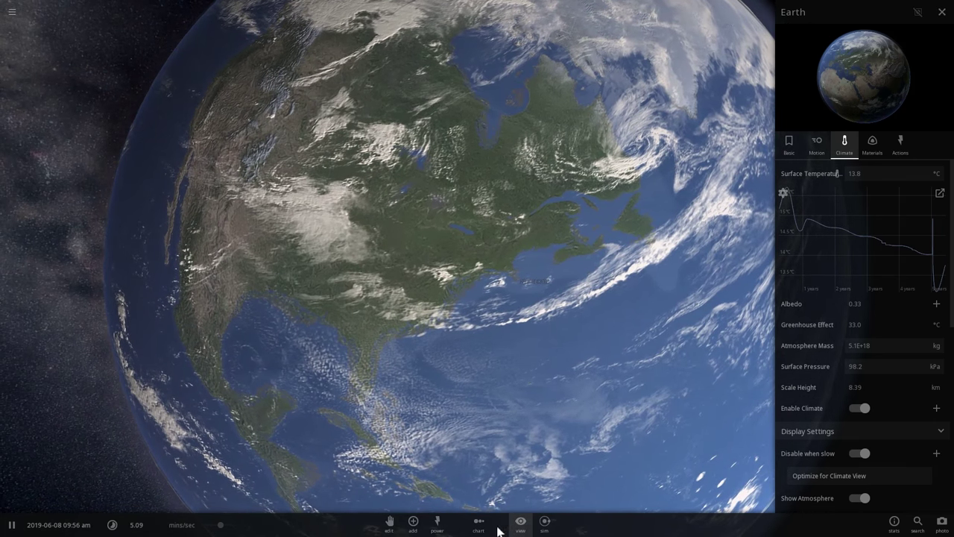
- Open the catalogue of minor bodies for launching and clear the "swift" search filter
left_click(436, 524)
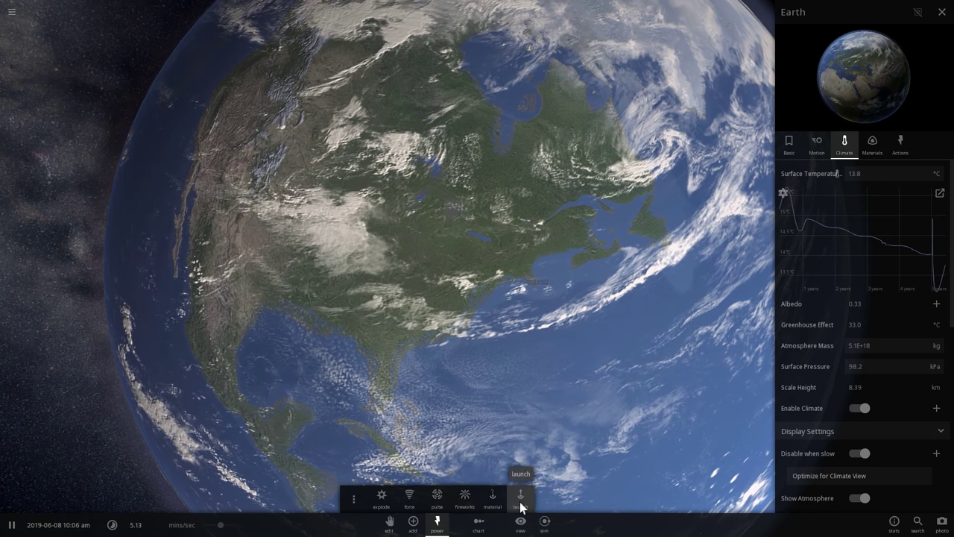
left_click(521, 507)
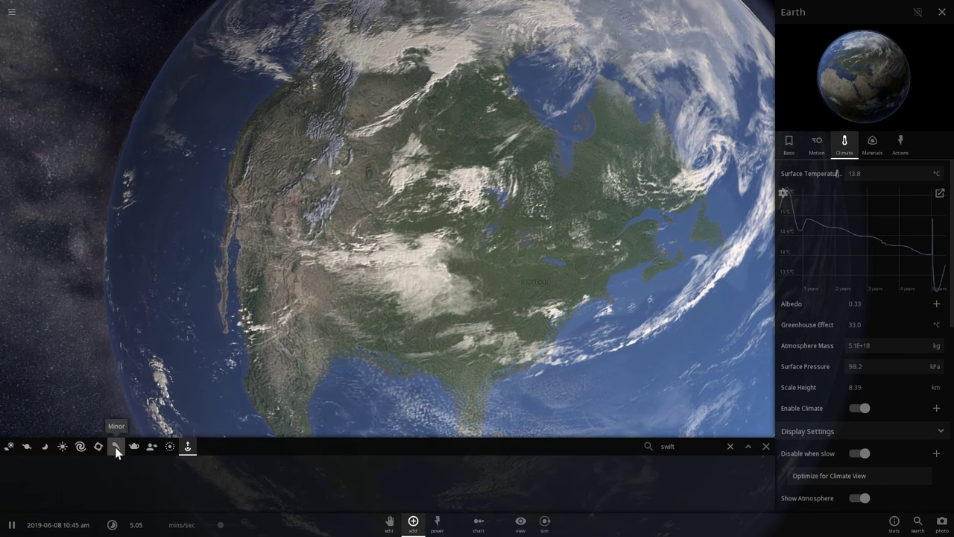
left_click(115, 446)
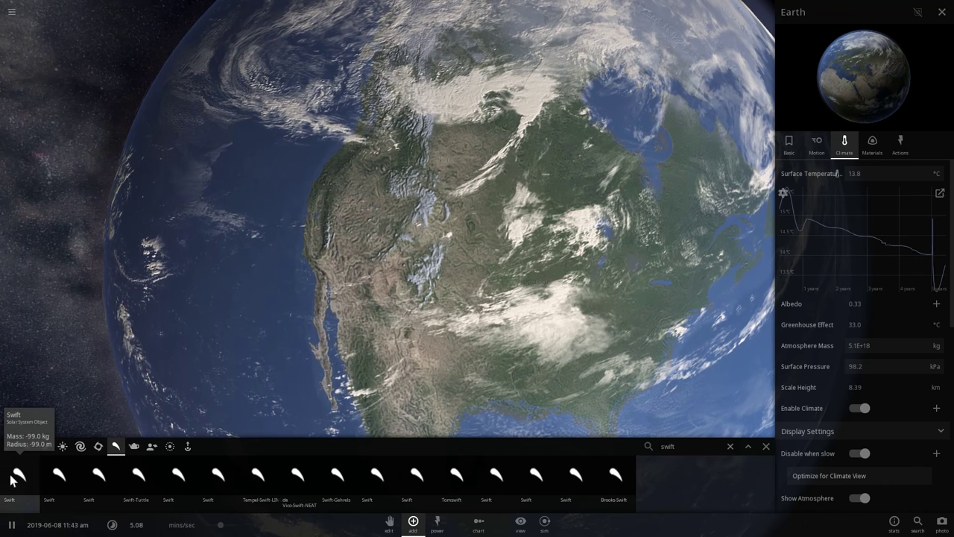
left_click_drag(696, 445, 623, 451)
key("BackSpace")
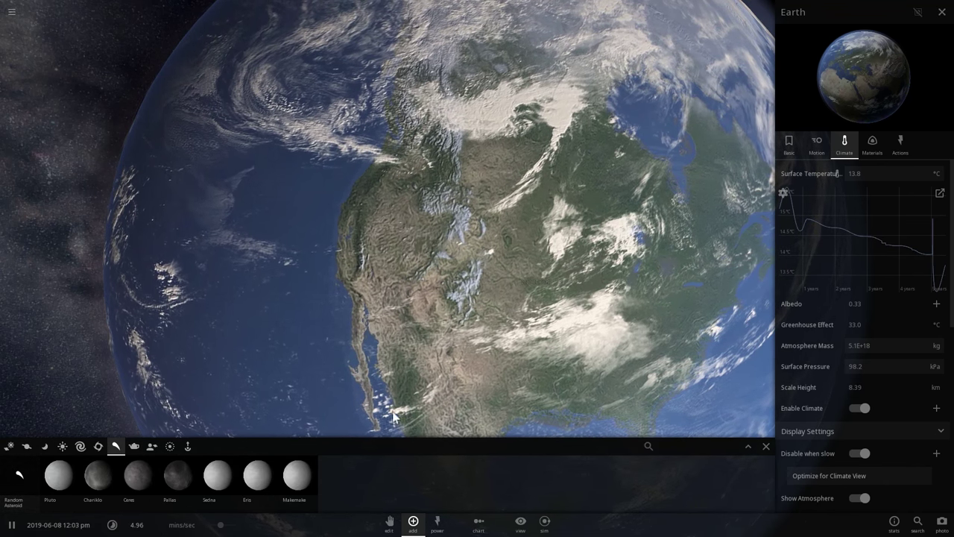
- Slow the simulation to about 11 sec/sec and launch a random asteroid at North America
left_click_drag(220, 525, 205, 528)
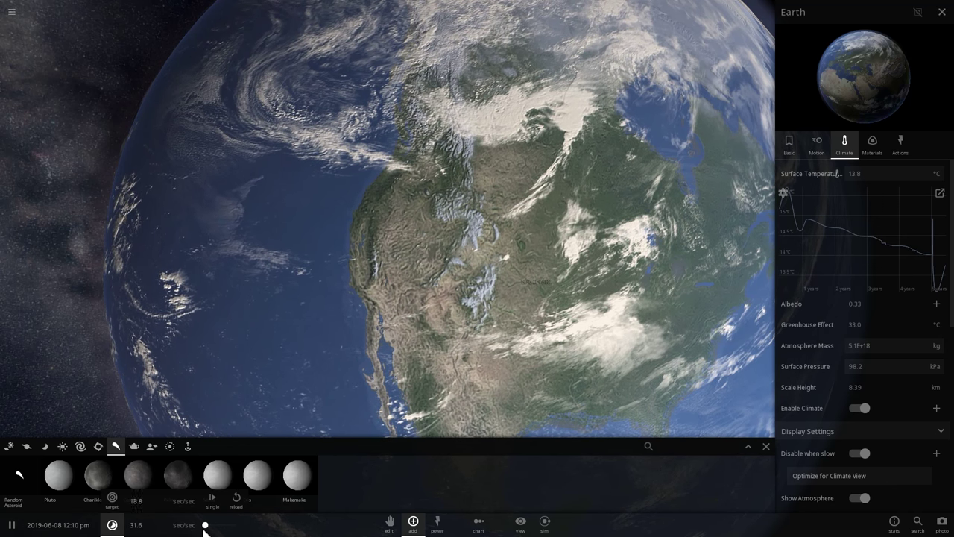
left_click_drag(470, 323, 424, 305)
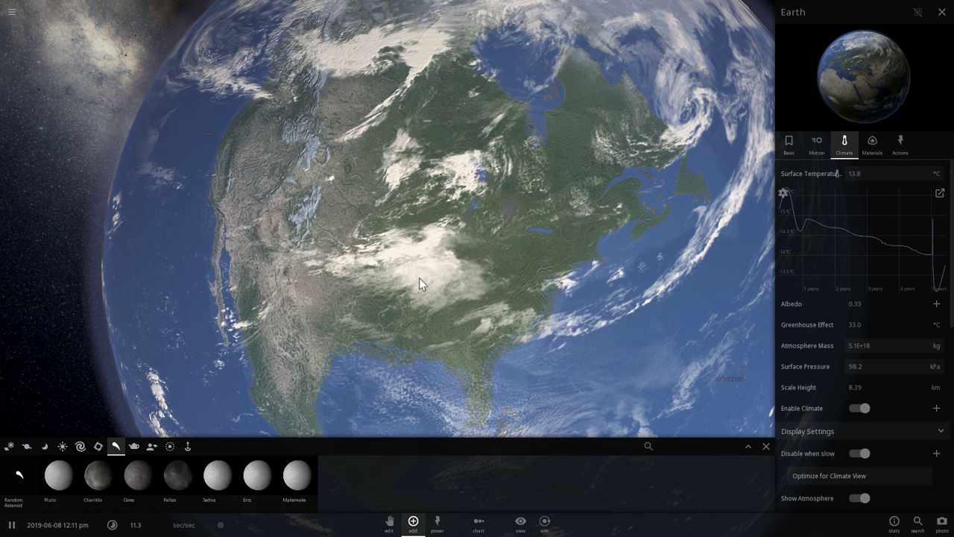
left_click(419, 278)
left_click(14, 483)
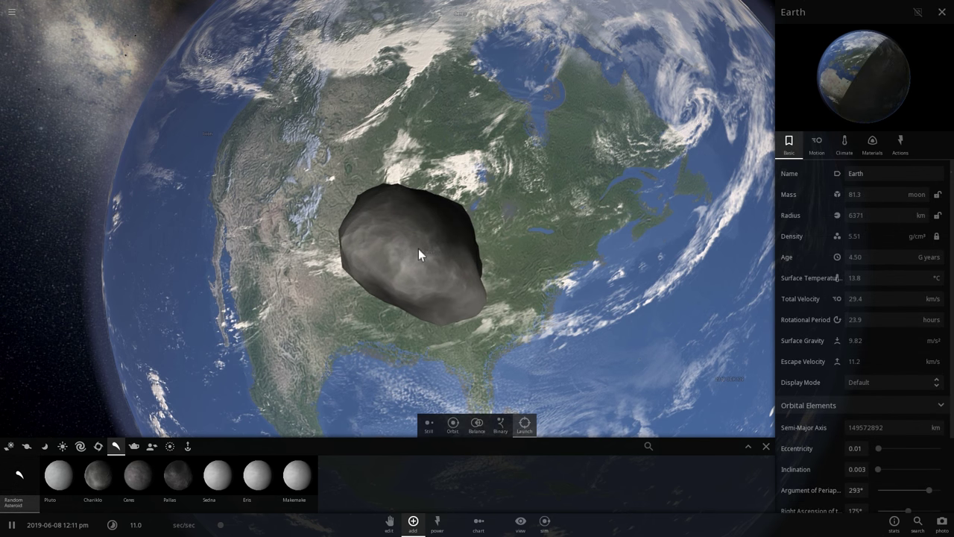
left_click(423, 236)
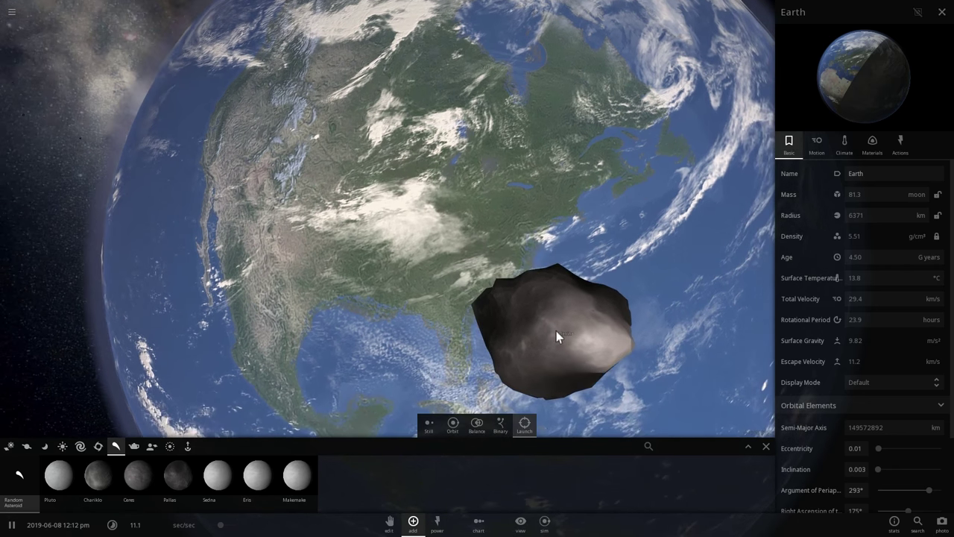
- Pause the simulation and open the properties of the asteroid just launched toward Earth
key("space")
scroll(543, 301, "down", 3)
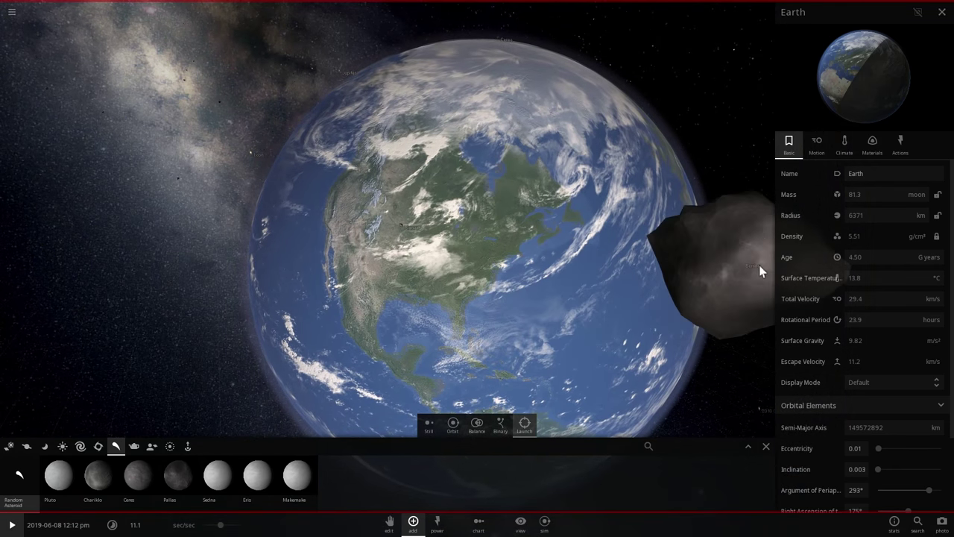
left_click(766, 447)
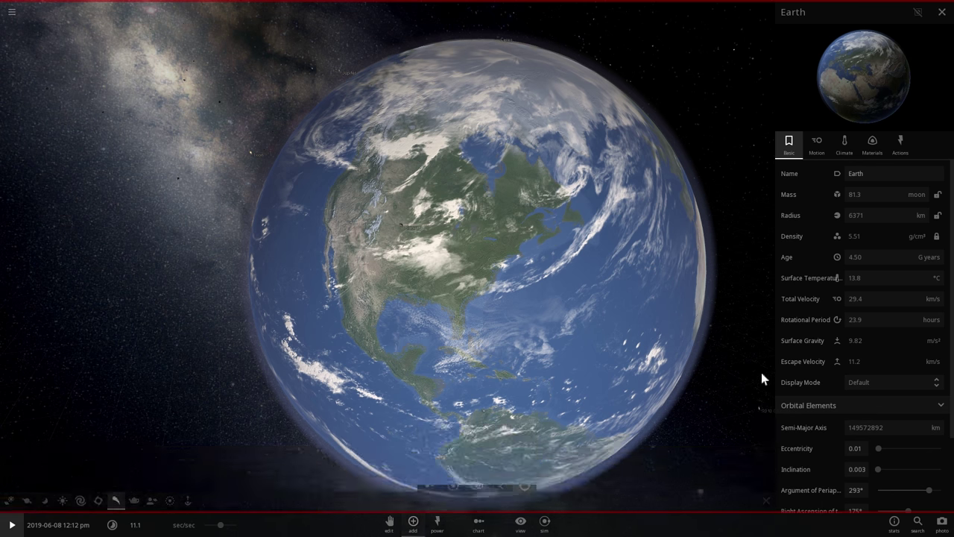
scroll(571, 375, "down", 3)
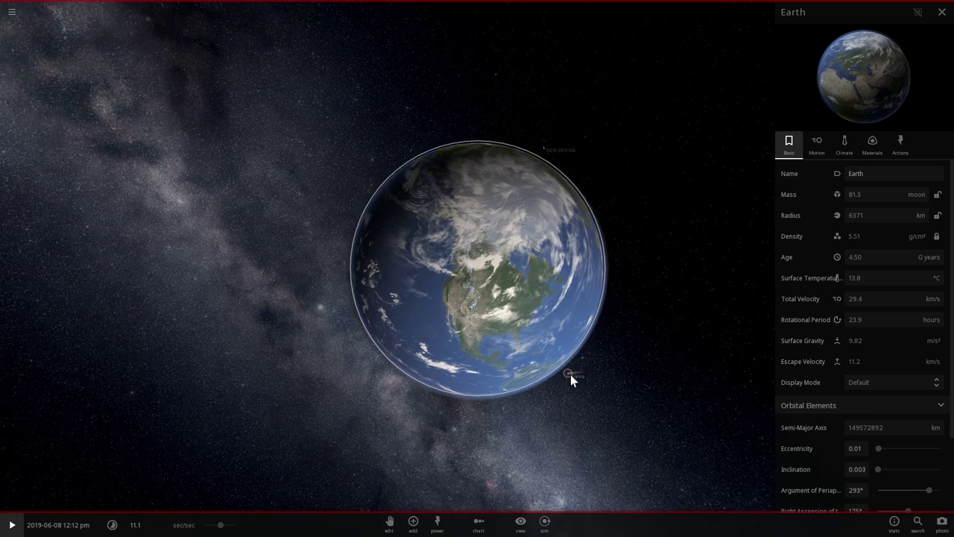
left_click(570, 374)
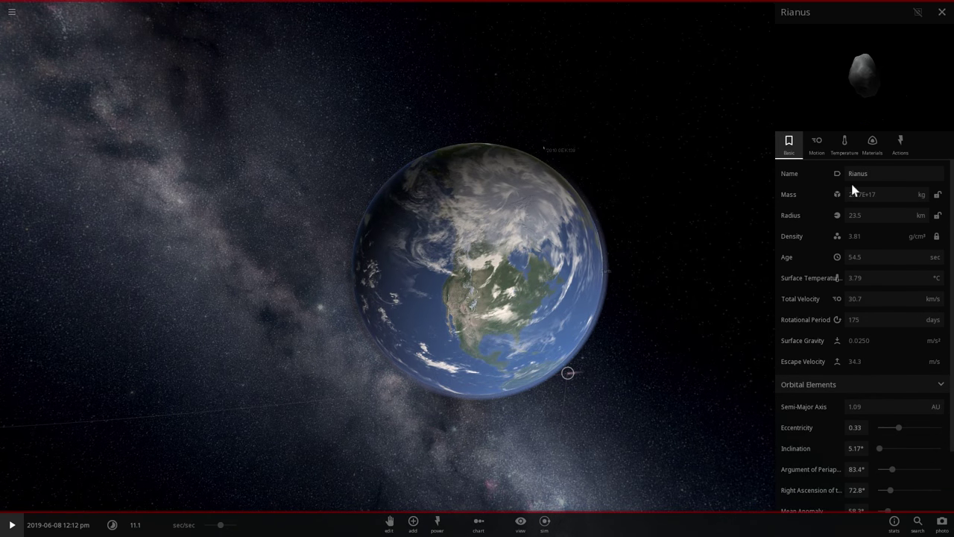
- Set the launched asteroid's radius to 32 km
scroll(618, 249, "up", 3)
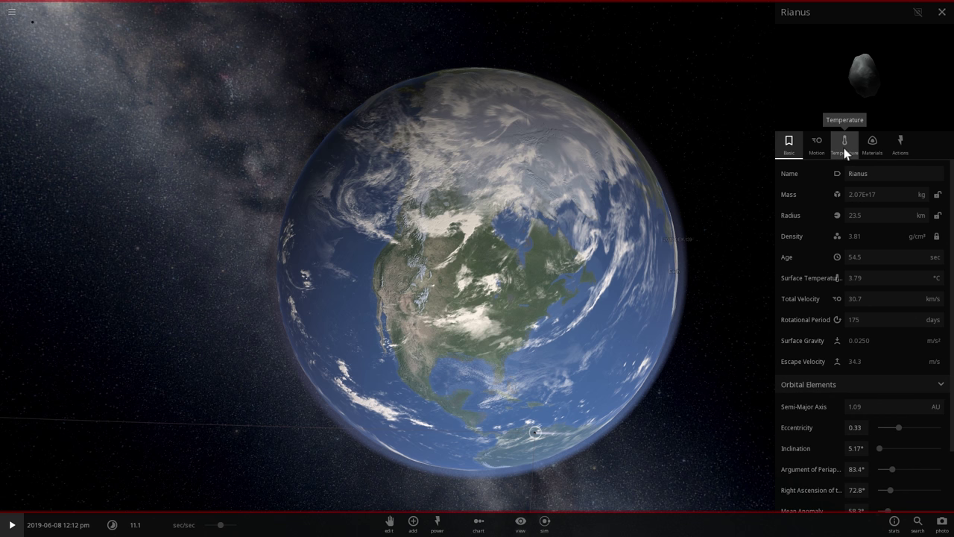
left_click(845, 151)
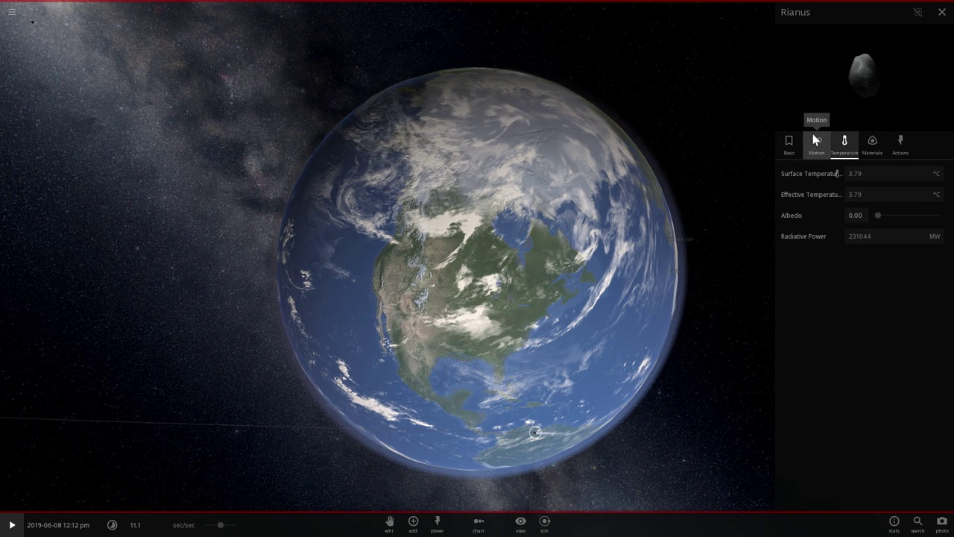
left_click(794, 145)
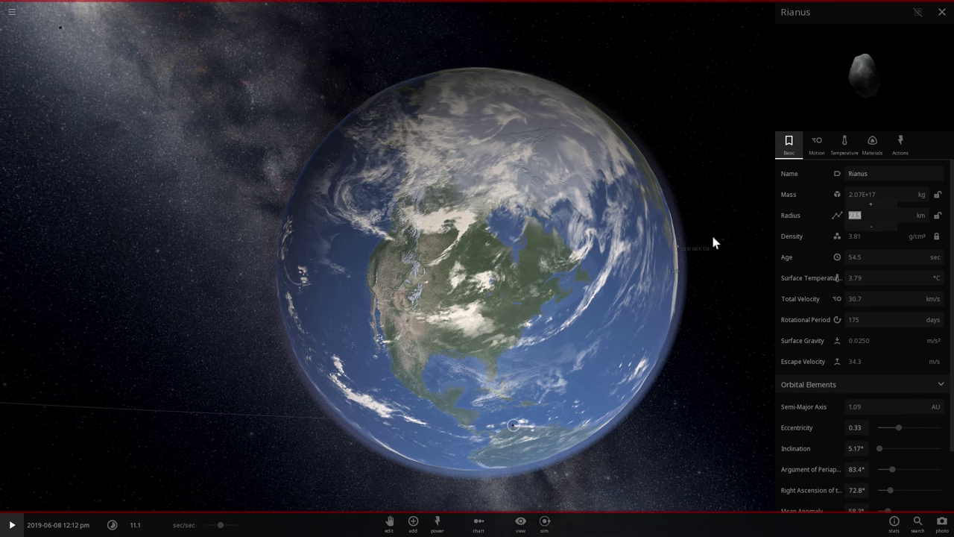
left_click(857, 215)
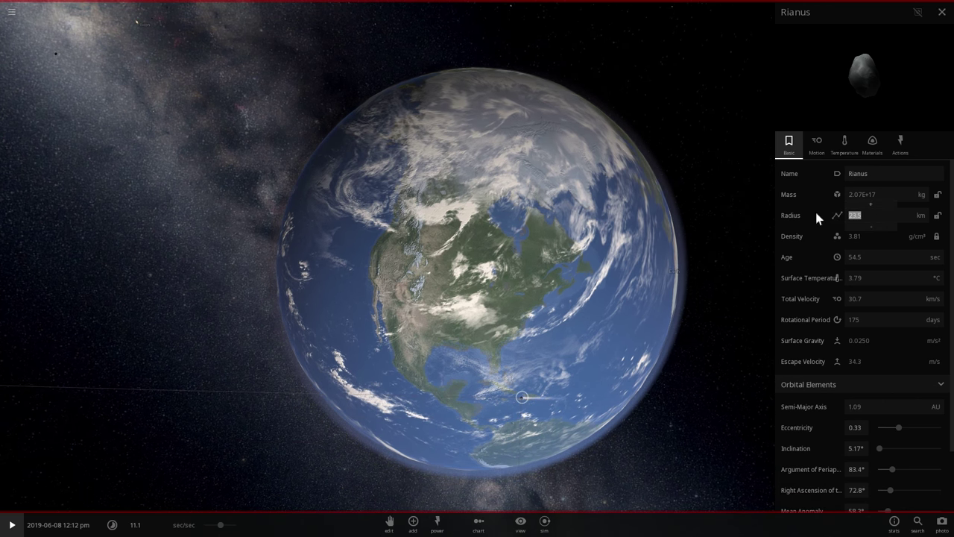
type("32")
key("Return")
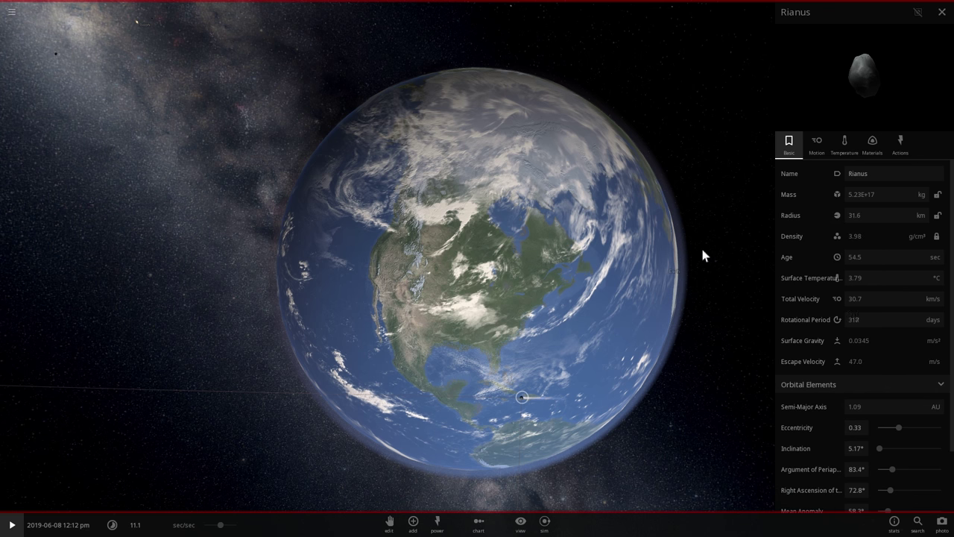
- Rename the launched asteroid as Swift-Tuttle
left_click_drag(702, 249, 694, 240)
left_click_drag(630, 248, 588, 222)
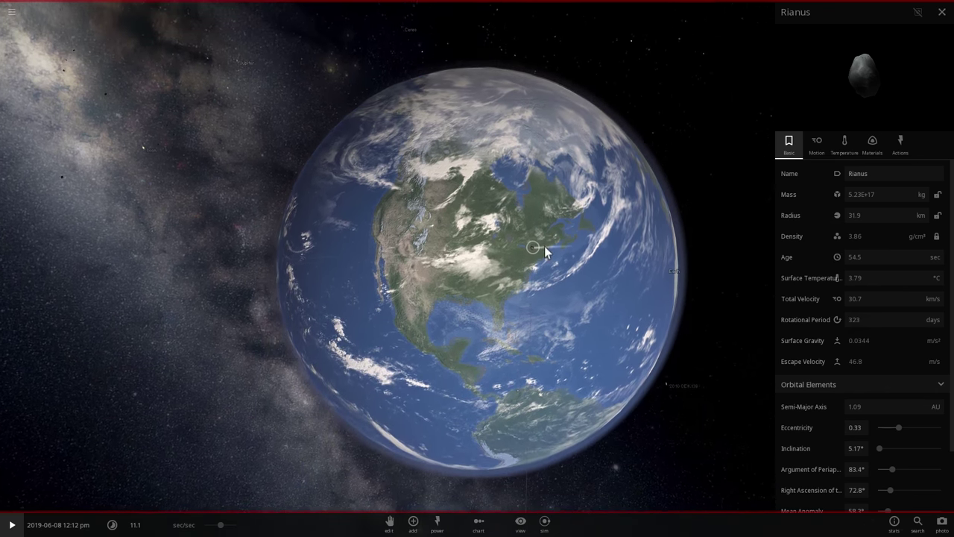
left_click(531, 241)
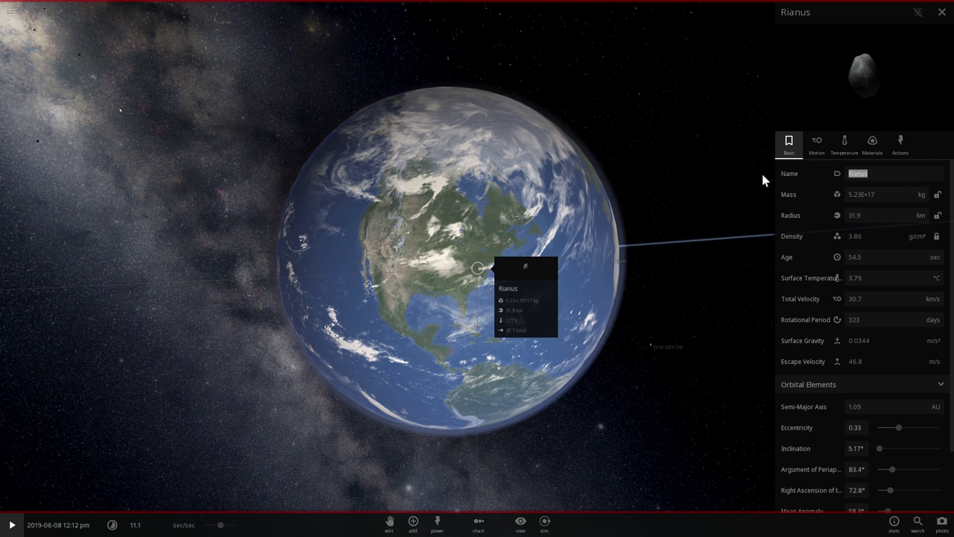
type("Swift-Tuttle")
key("Return")
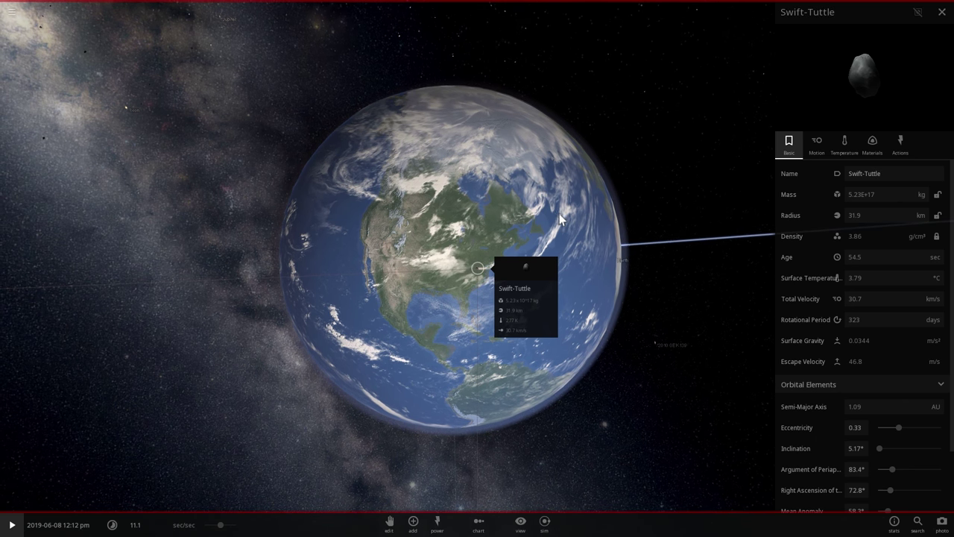
- Examine Swift-Tuttle up close against North America to compare its size with the continent
left_click_drag(566, 221, 615, 265)
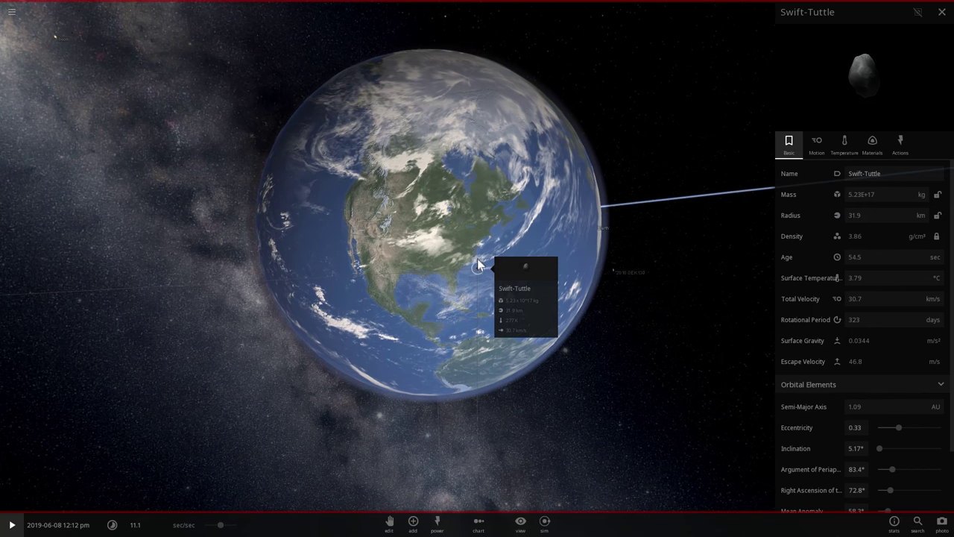
scroll(477, 258, "up", 5)
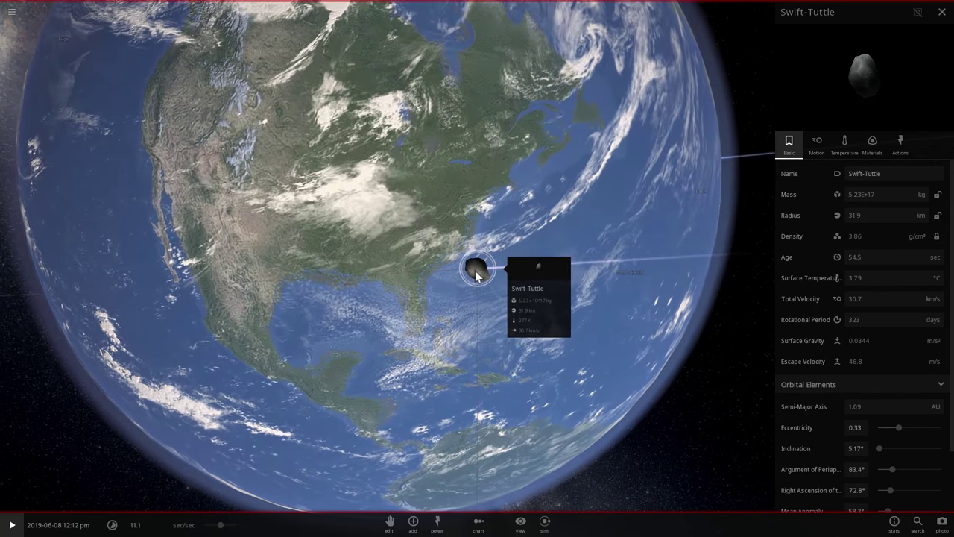
scroll(477, 275, "up", 3)
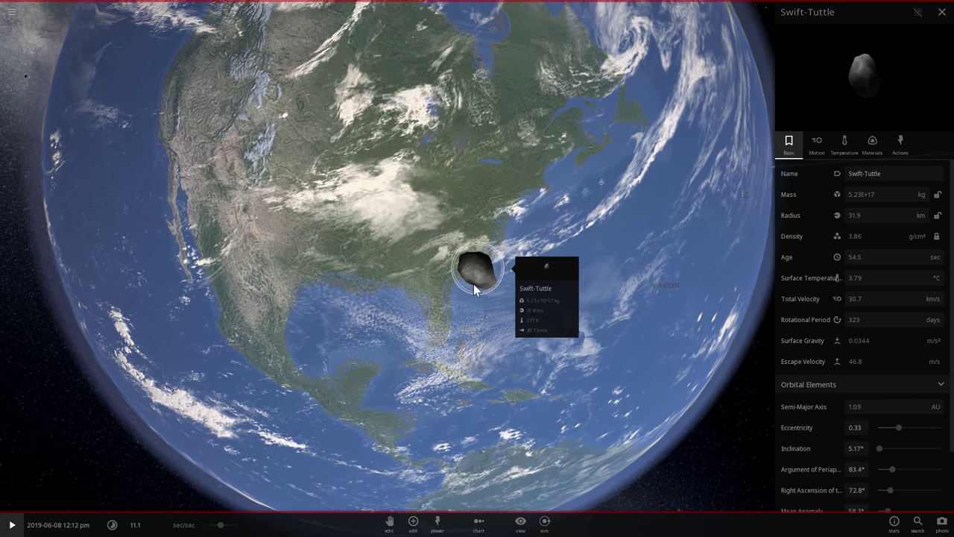
left_click_drag(456, 235, 444, 252)
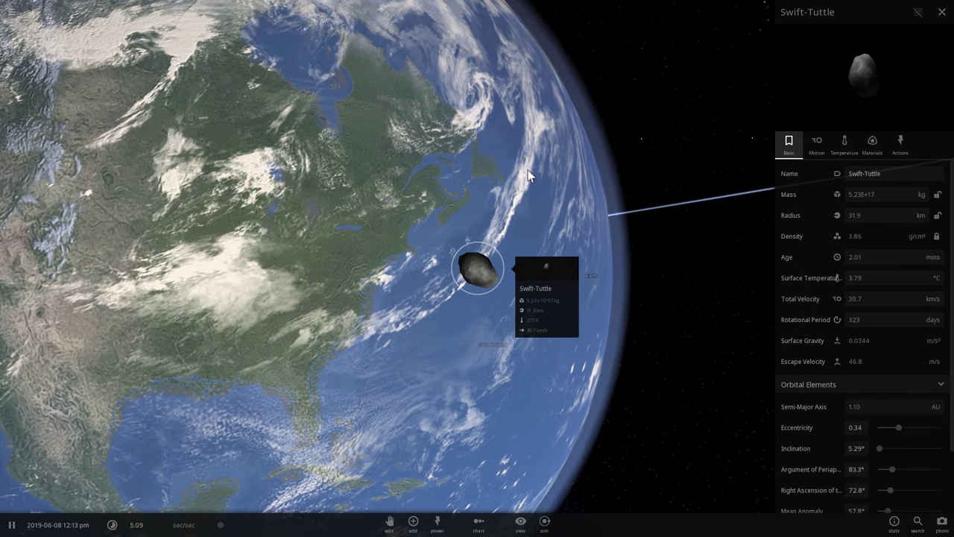
left_click_drag(528, 170, 476, 185)
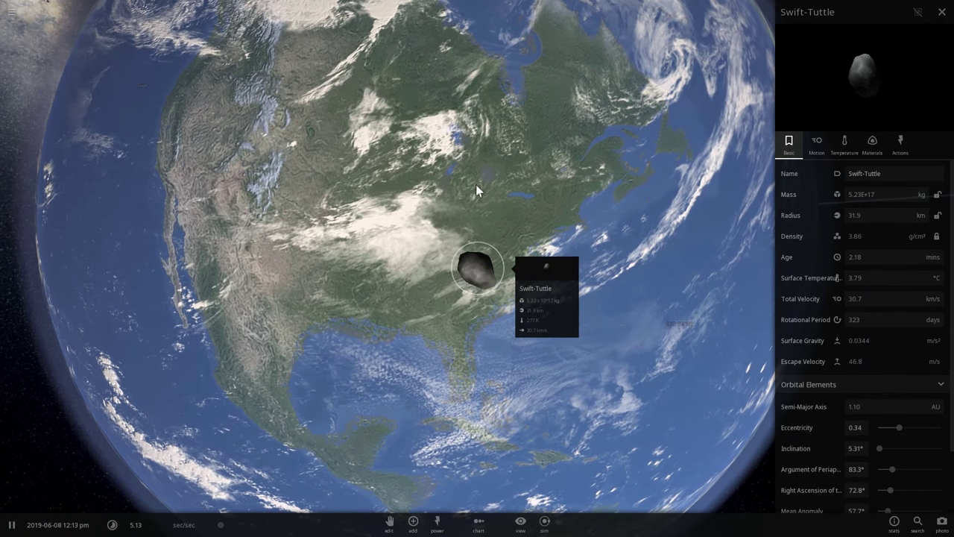
left_click_drag(401, 309, 386, 301)
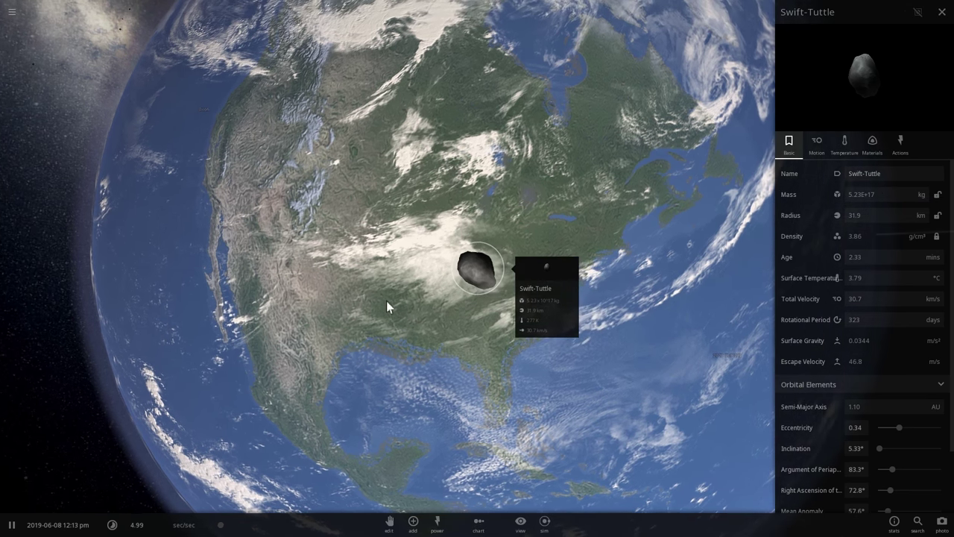
scroll(386, 301, "up", 5)
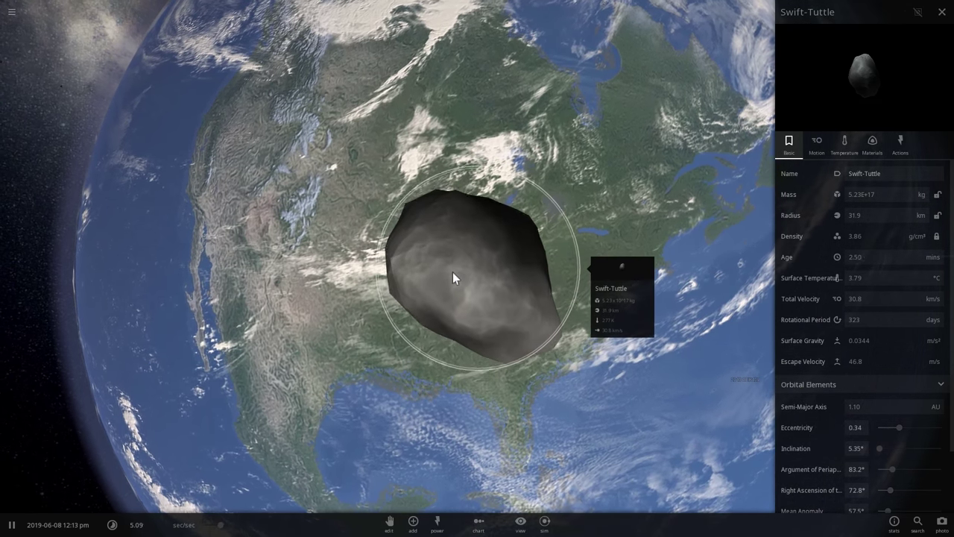
- Follow Swift-Tuttle's approach to North America, viewing the body from several angles above the surface
left_click_drag(453, 272, 439, 138)
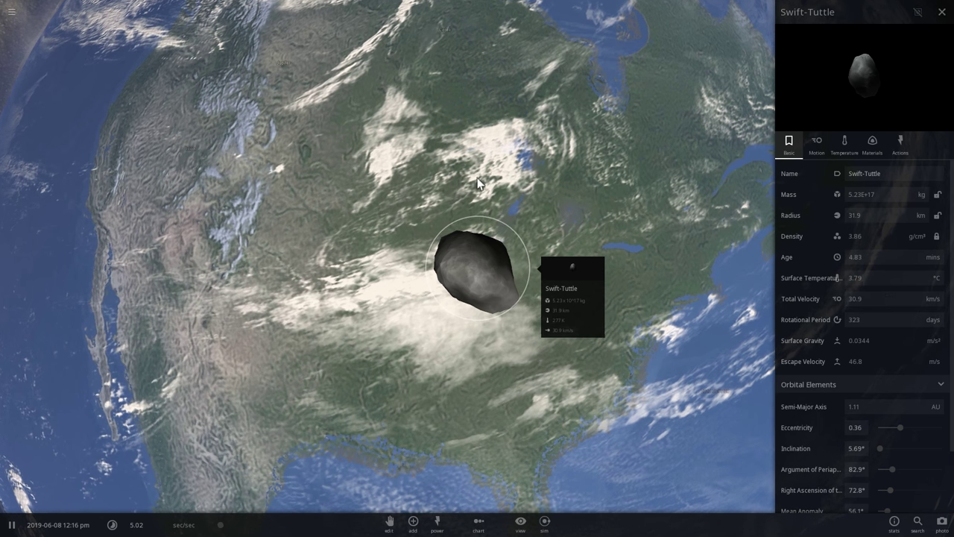
left_click_drag(474, 187, 514, 159)
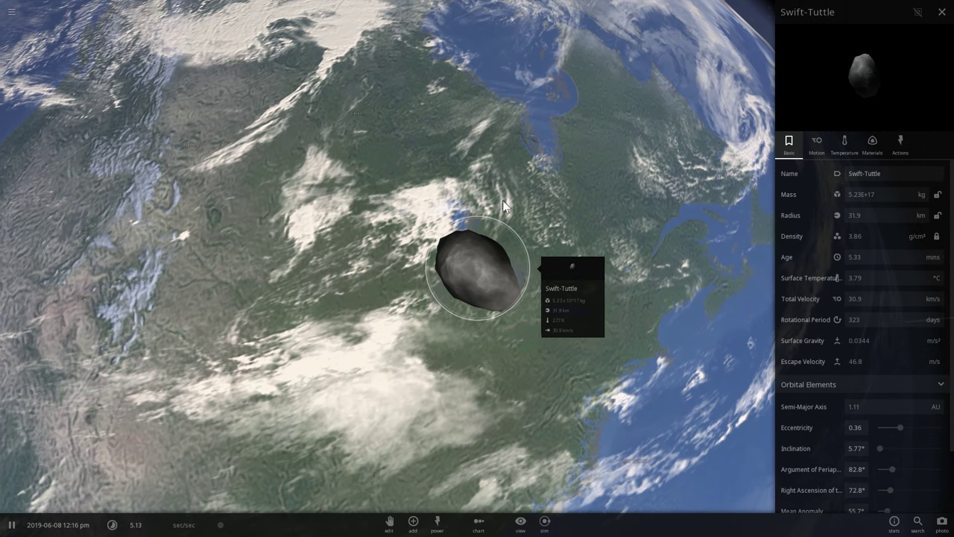
left_click_drag(503, 200, 446, 269)
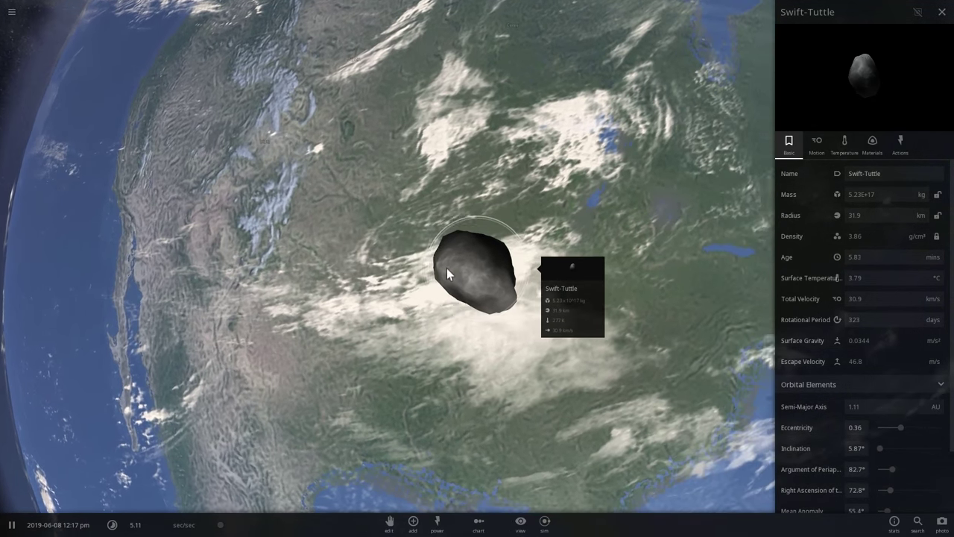
scroll(447, 267, "down", 8)
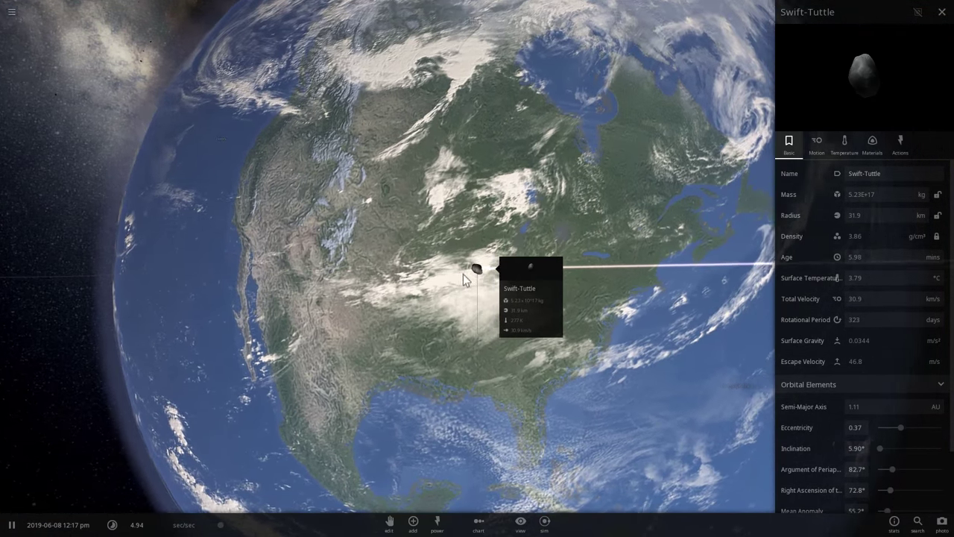
scroll(462, 273, "up", 6)
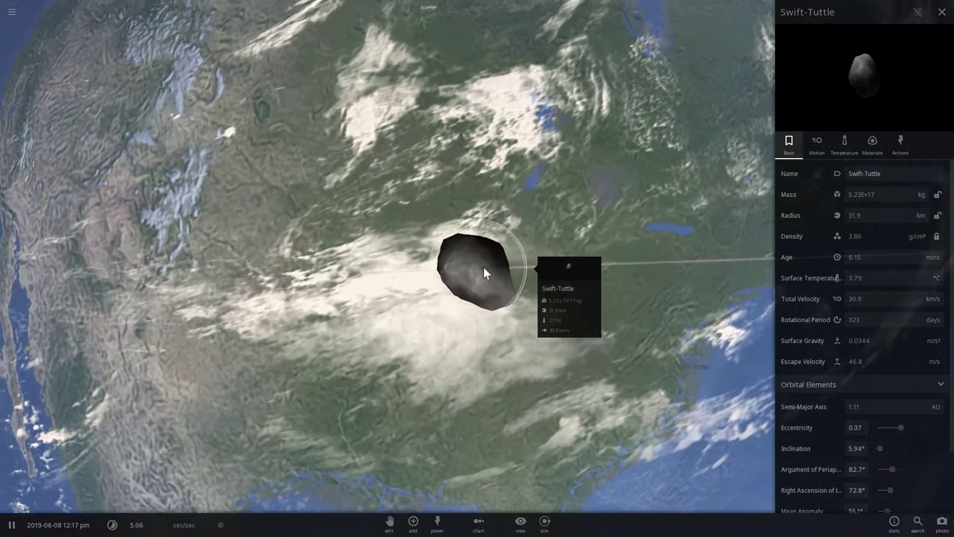
scroll(483, 267, "up", 3)
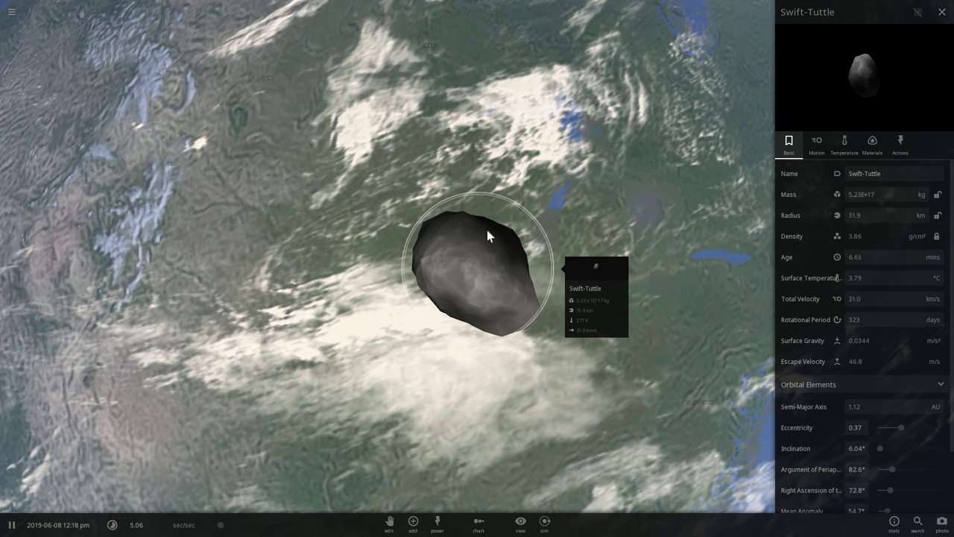
left_click_drag(486, 230, 436, 247)
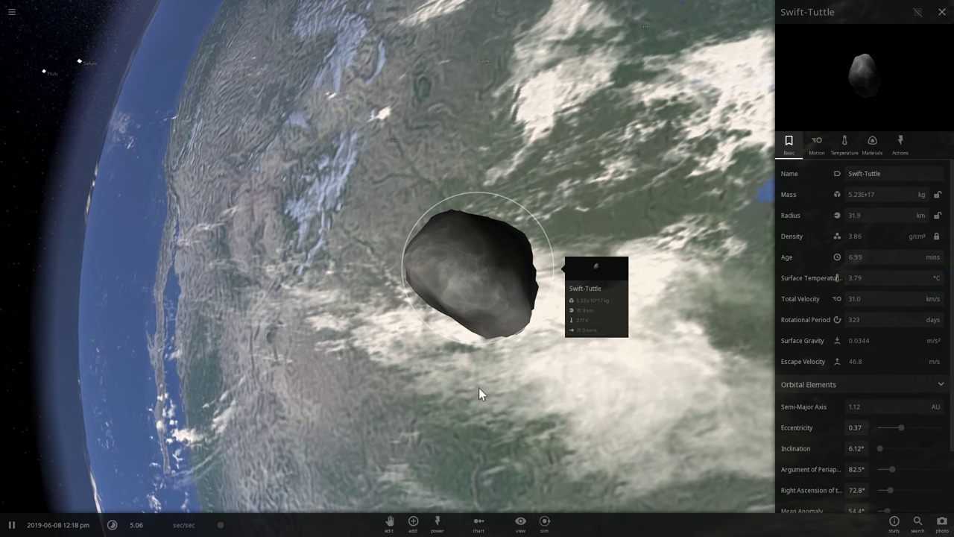
left_click_drag(479, 381, 410, 339)
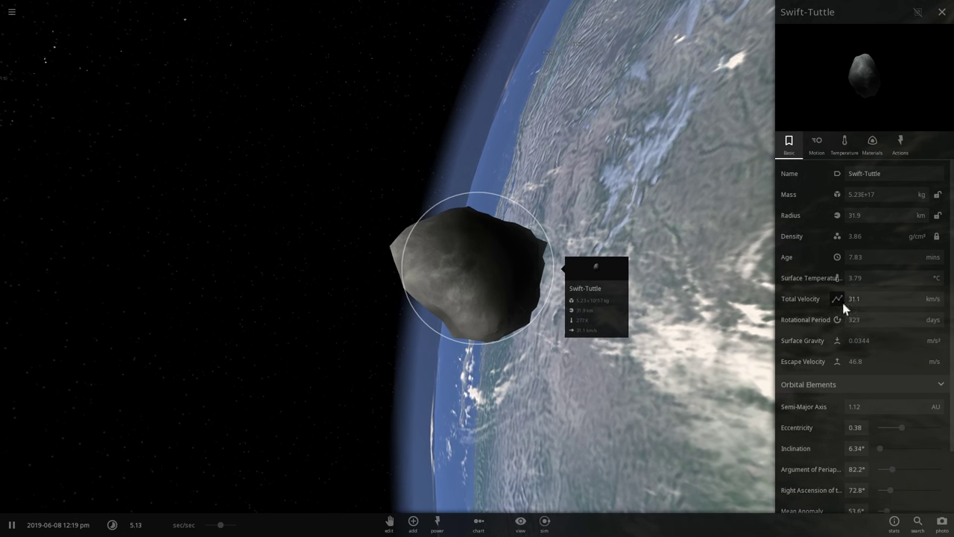
left_click_drag(514, 191, 496, 194)
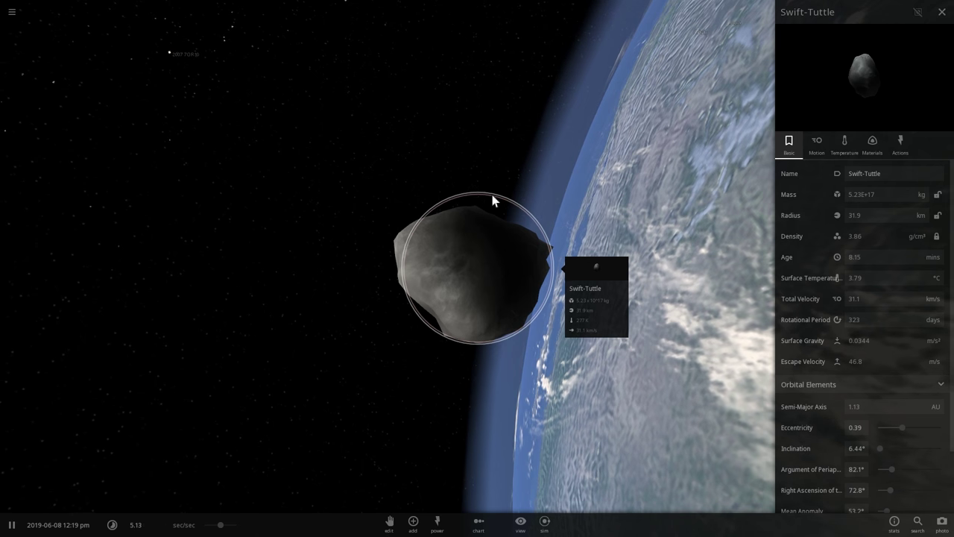
left_click_drag(494, 195, 668, 219)
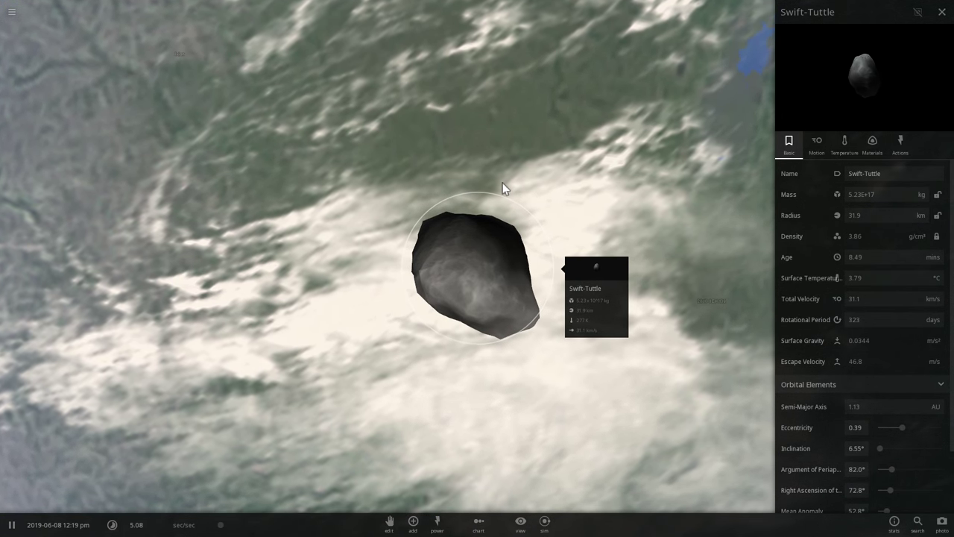
- Set Swift-Tuttle's total velocity to 60 km/s
left_click_drag(493, 198, 411, 187)
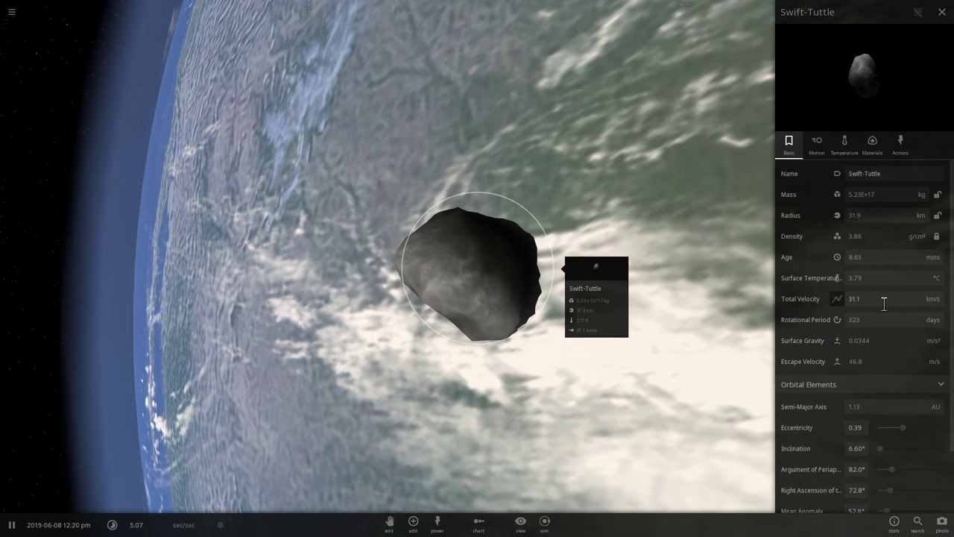
type("60")
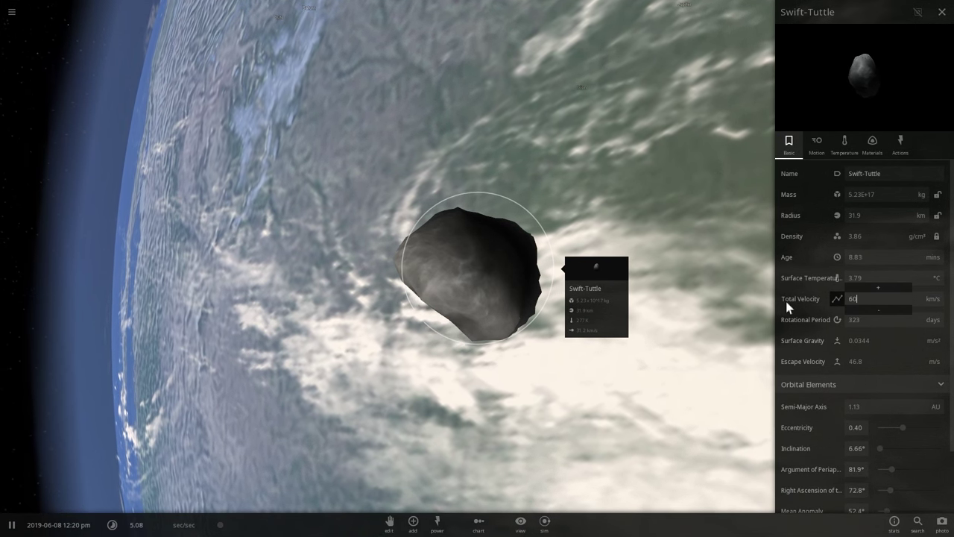
key("Return")
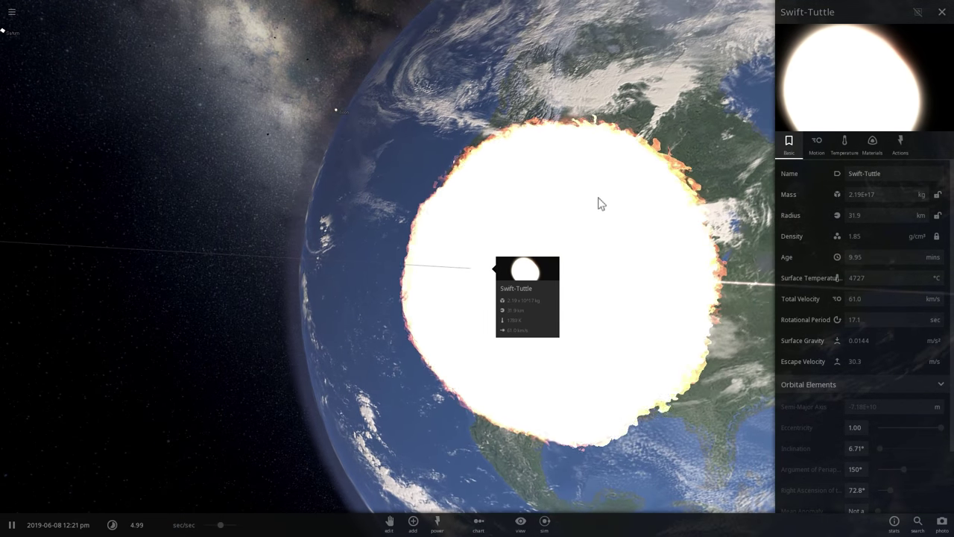
- Open Earth's properties and inspect the impact site, shock ring and ejected debris over western North America
left_click(693, 231)
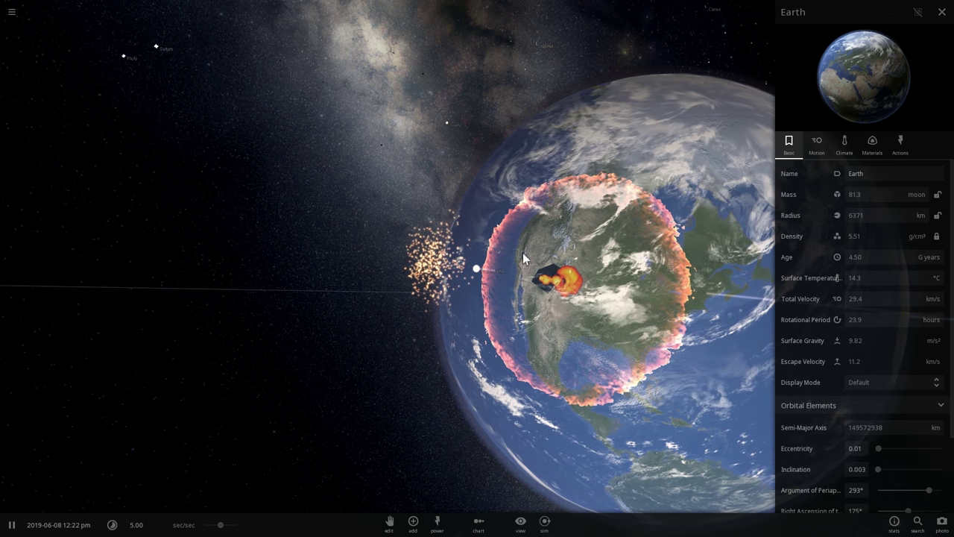
left_click_drag(658, 307, 477, 272)
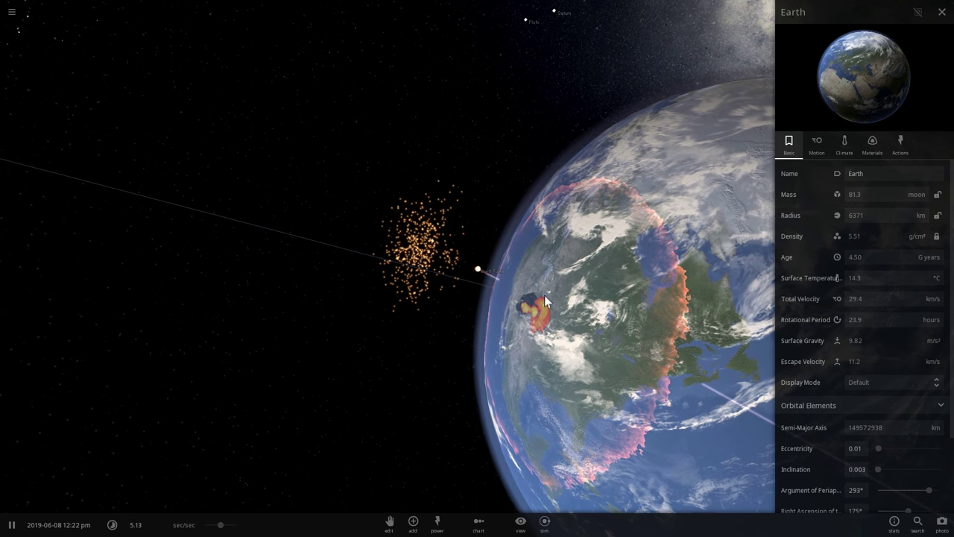
left_click_drag(506, 245, 621, 266)
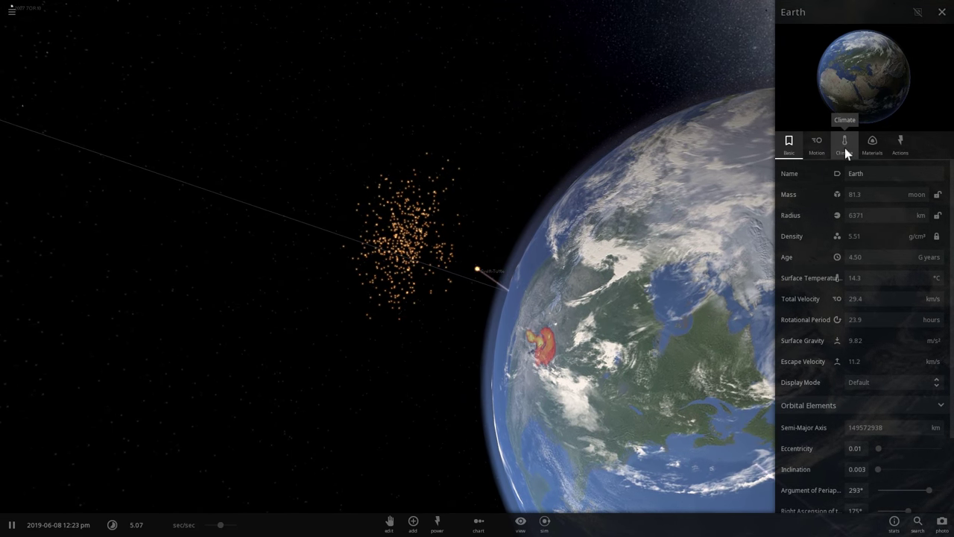
- Graph Earth's surface temperature and set the graph's timespan to 100 years
left_click(843, 149)
left_click(838, 173)
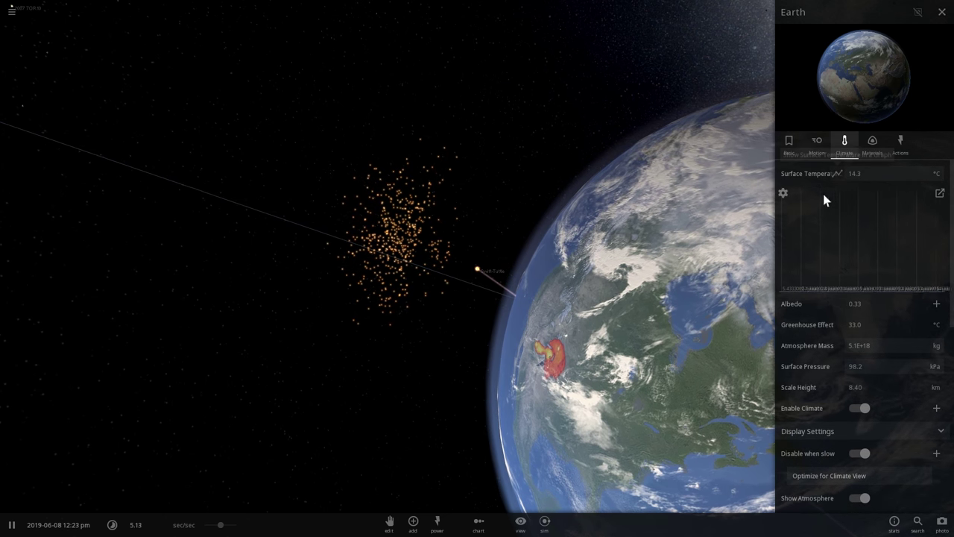
left_click(784, 193)
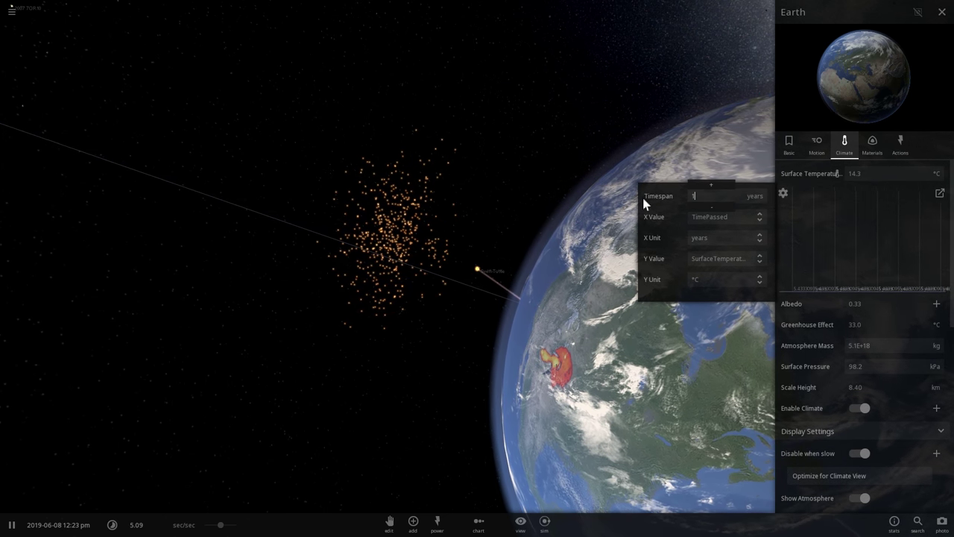
type("100")
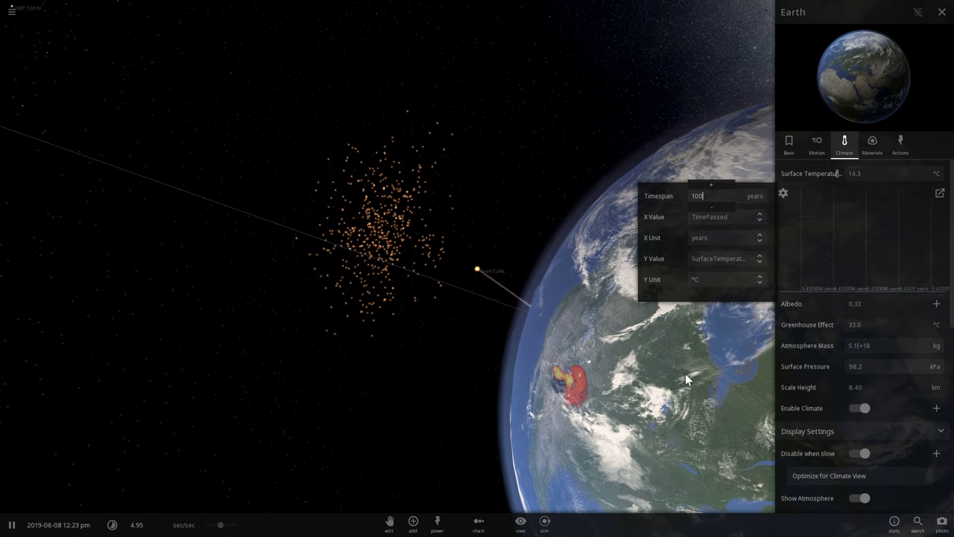
- Examine the glowing impact scar in western North America up close
left_click_drag(682, 375, 527, 239)
scroll(500, 239, "up", 2)
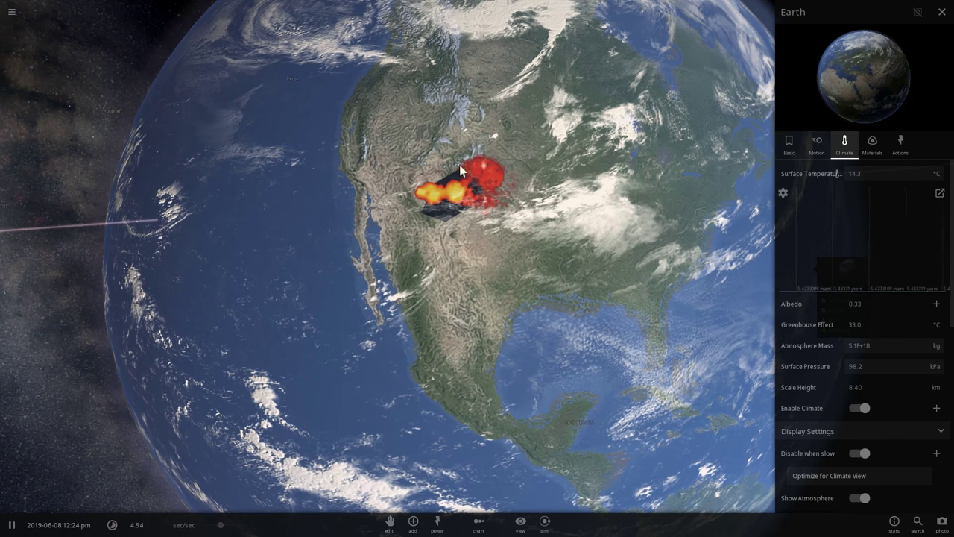
left_click_drag(448, 165, 589, 186)
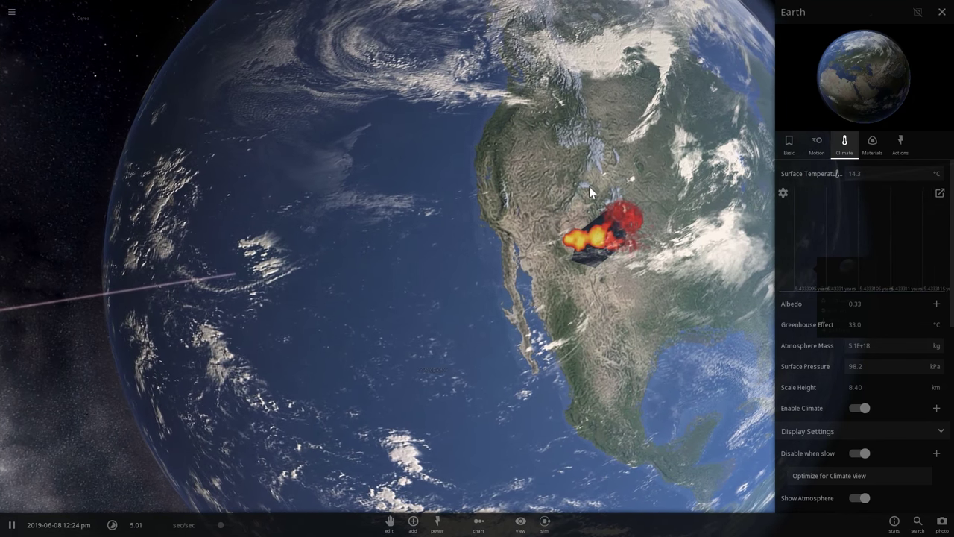
left_click_drag(622, 252, 462, 328)
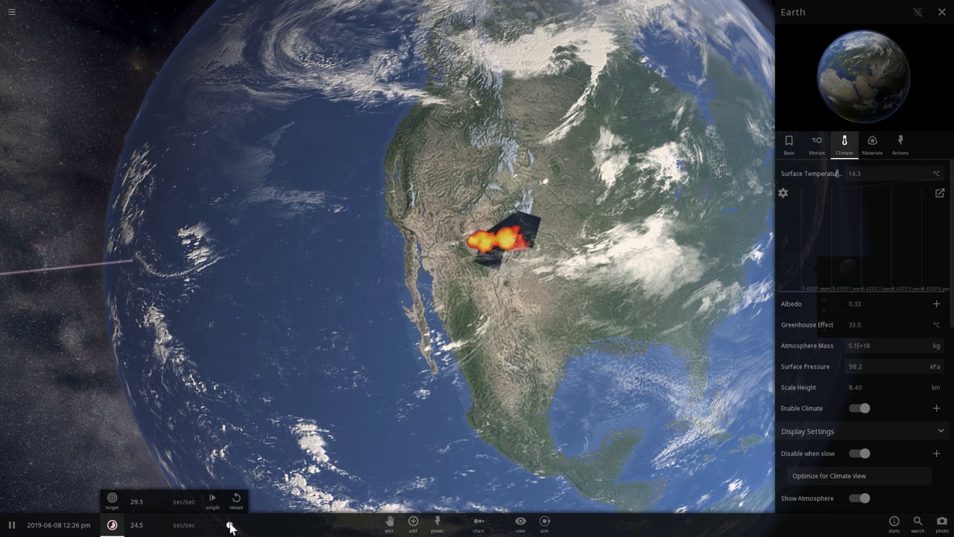
- Speed up the simulation to about 26 mins/sec while keeping the impact scar in sight
left_click_drag(235, 522, 240, 522)
left_click_drag(544, 405, 464, 407)
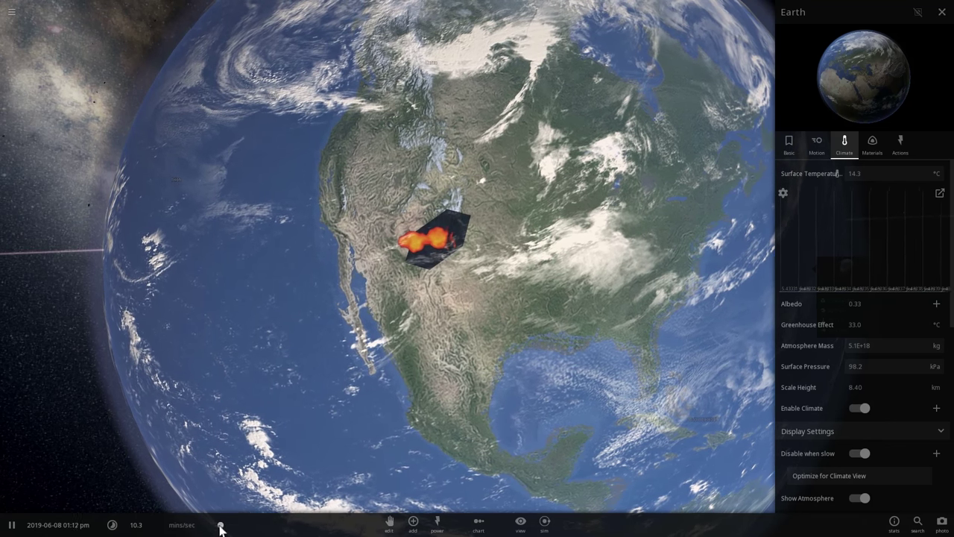
left_click_drag(220, 526, 231, 529)
left_click_drag(547, 377, 488, 371)
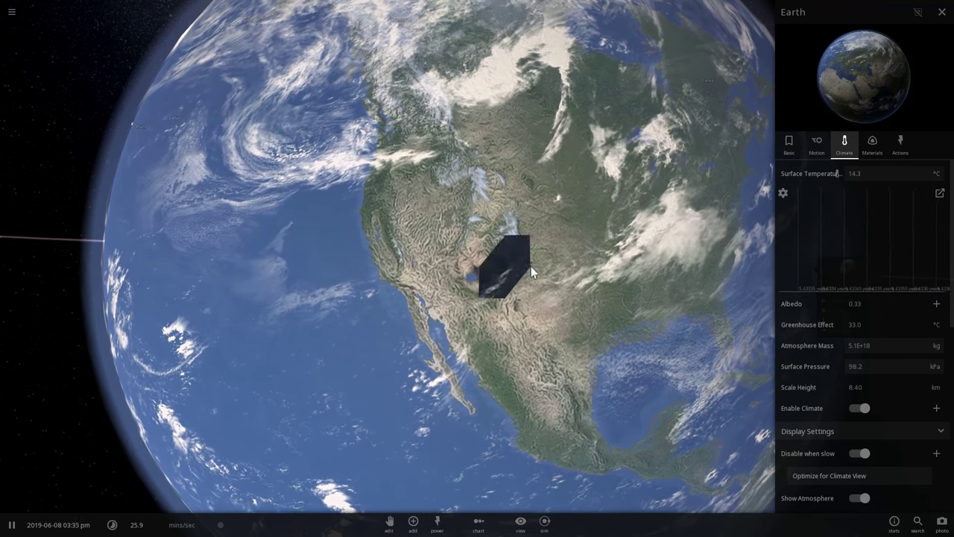
- Follow the cooled crater as Earth rotates into night, and speed up the simulation to about 16 hours/sec
left_click_drag(625, 285, 550, 285)
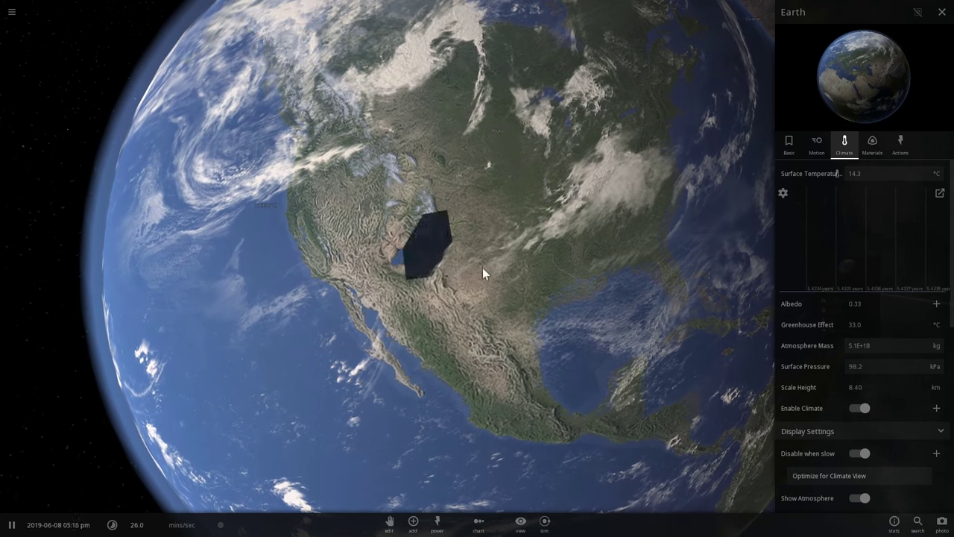
left_click_drag(576, 274, 535, 287)
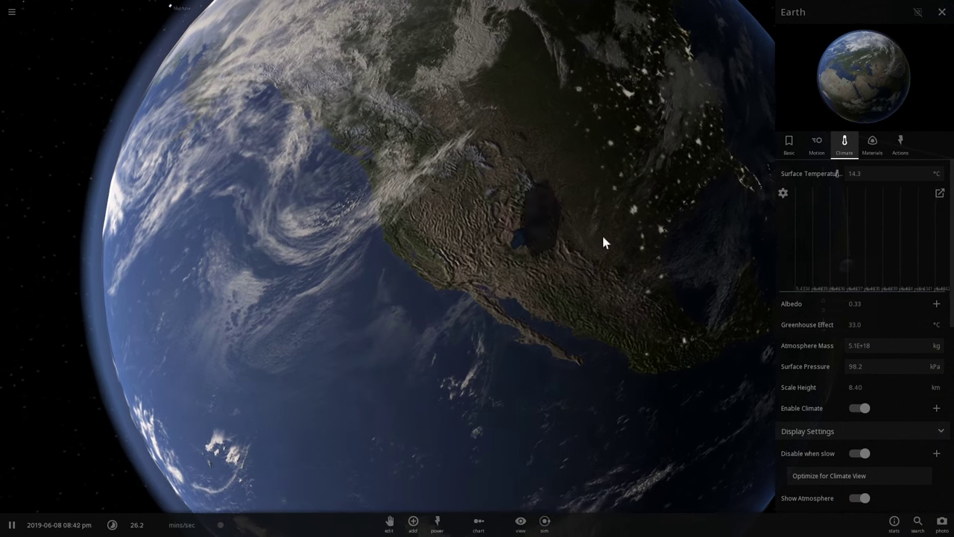
left_click_drag(647, 236, 575, 260)
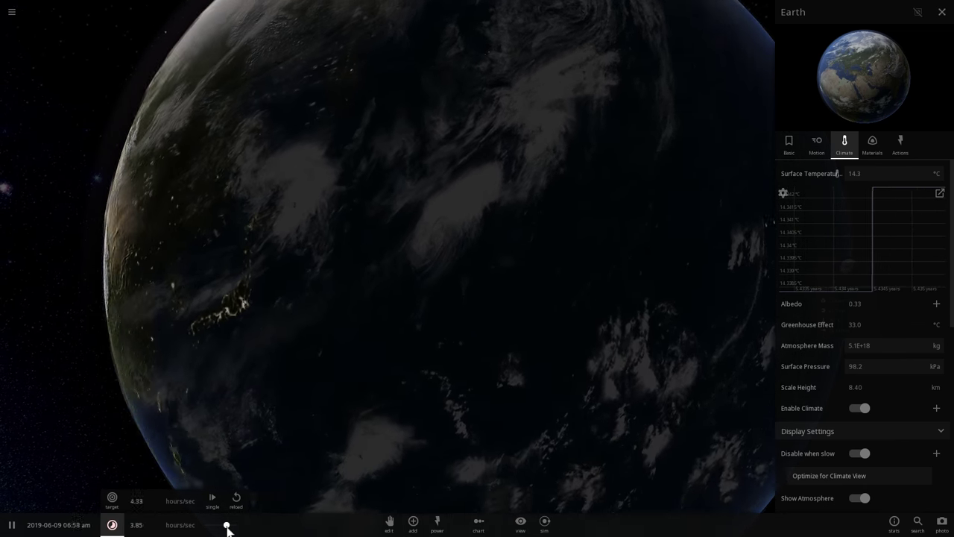
left_click_drag(227, 526, 216, 531)
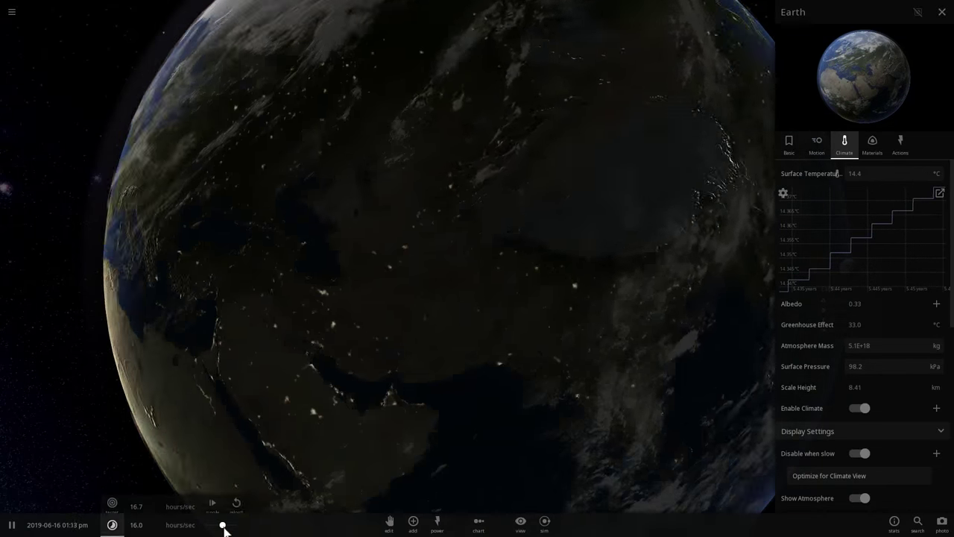
- Advance the simulation at about 2 days/sec, slow it to about 15 mins/sec, and bring the North American crater into view
left_click_drag(224, 527, 225, 530)
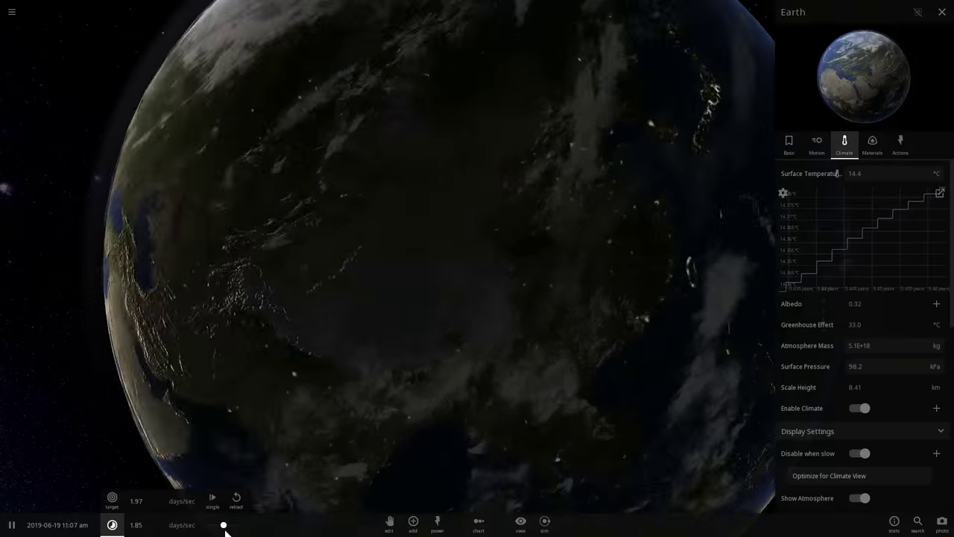
left_click_drag(225, 530, 196, 532)
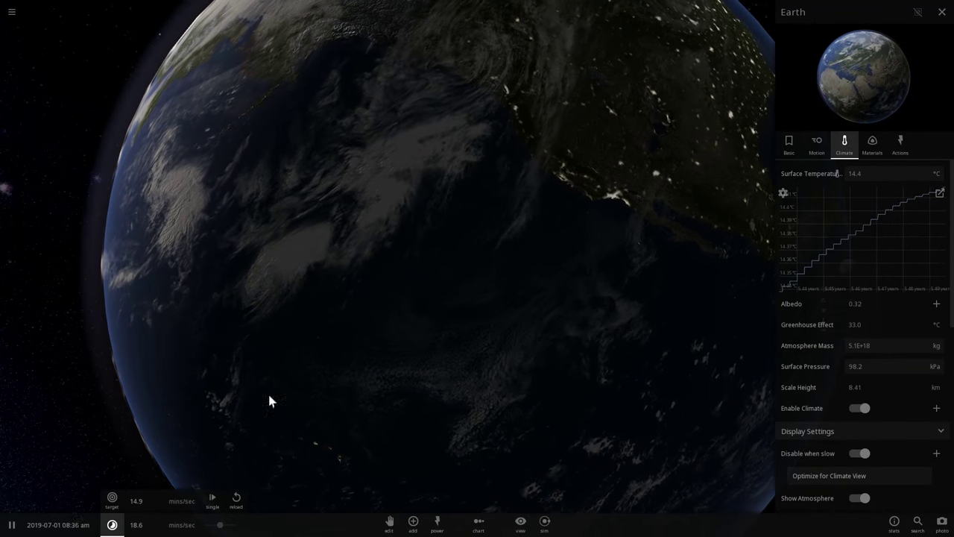
left_click_drag(486, 298, 459, 239)
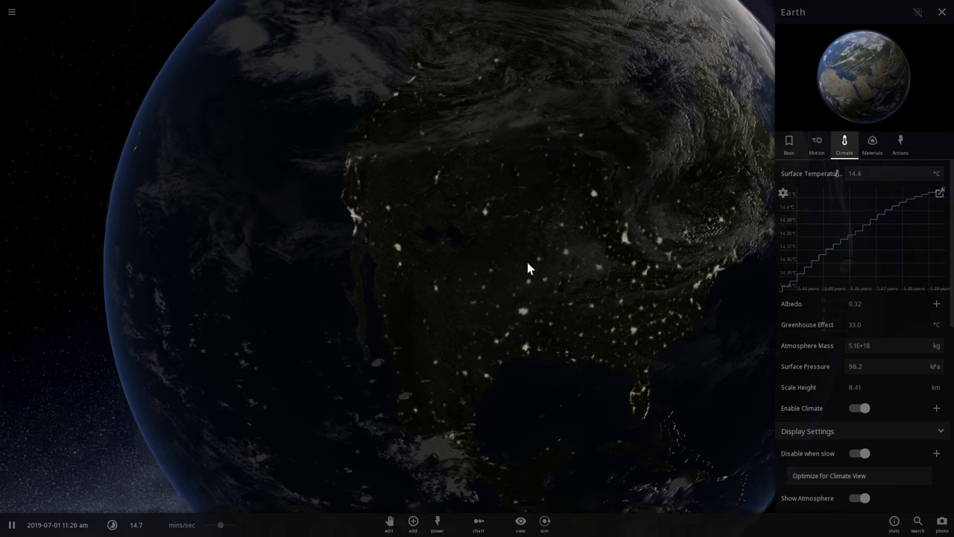
left_click_drag(527, 261, 534, 185)
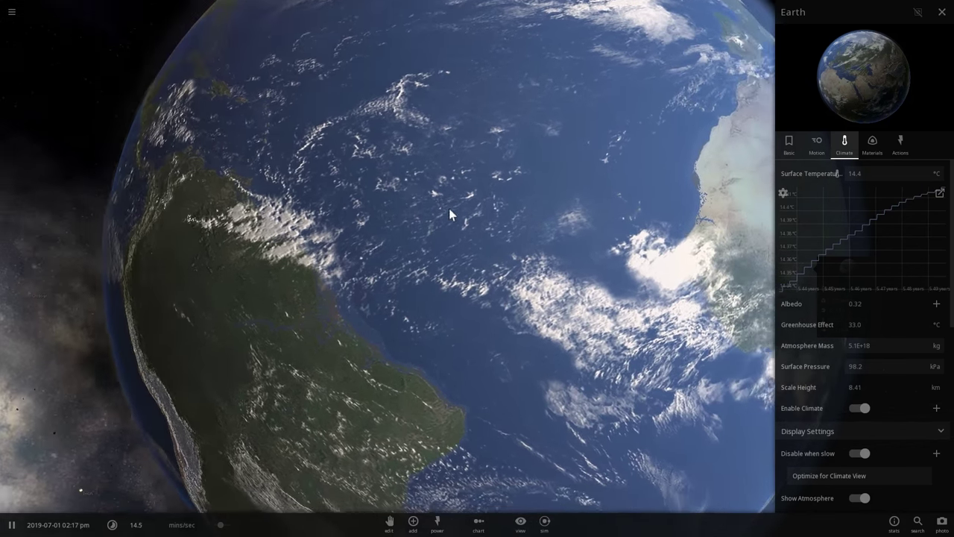
- Inspect Earth's surface across the Atlantic, Africa and Asia, and return to the crater in daylit North America
left_click_drag(542, 172, 348, 205)
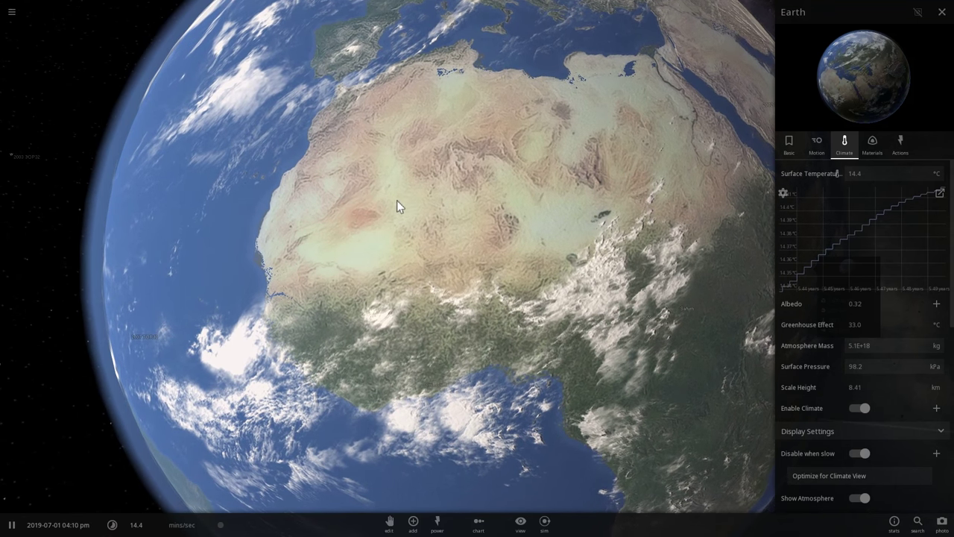
left_click_drag(497, 204, 247, 250)
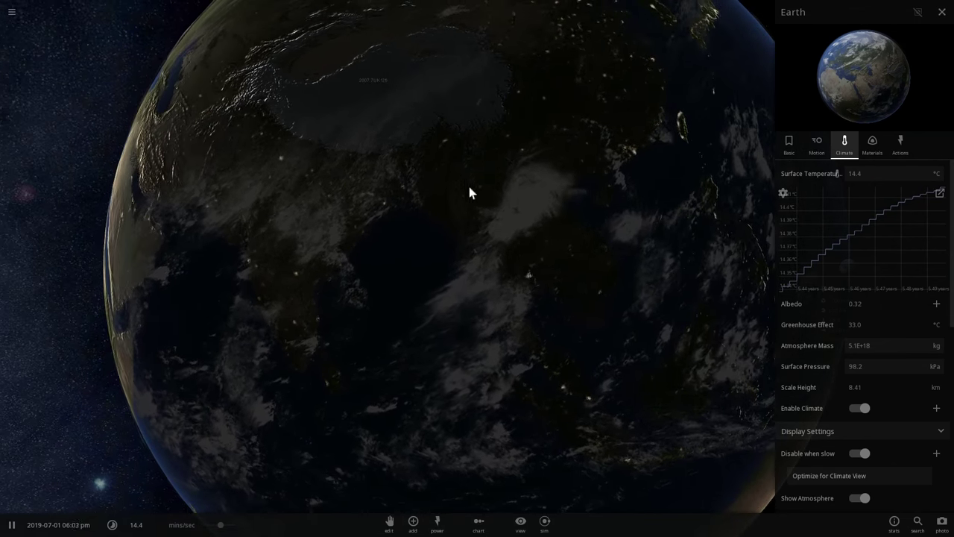
left_click_drag(470, 186, 526, 174)
left_click_drag(377, 196, 422, 162)
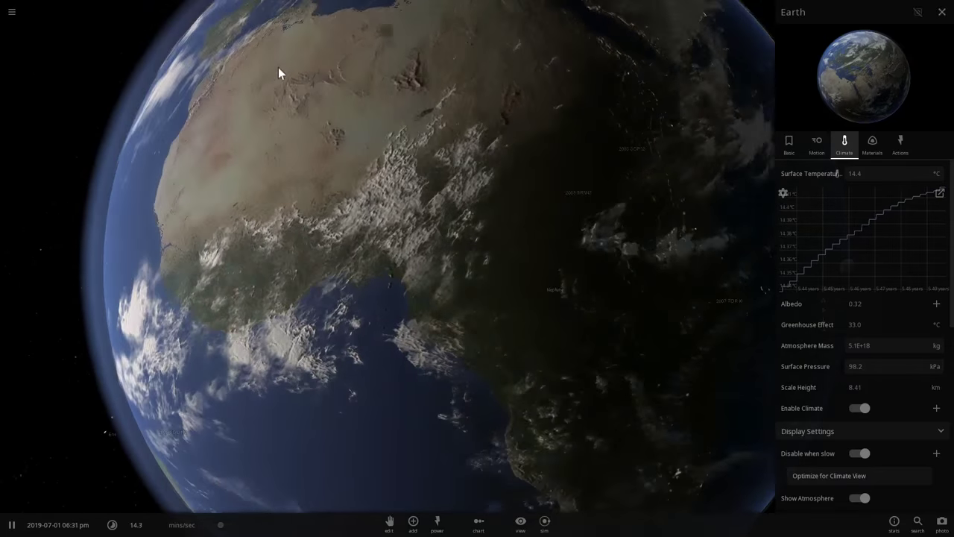
left_click_drag(278, 72, 502, 204)
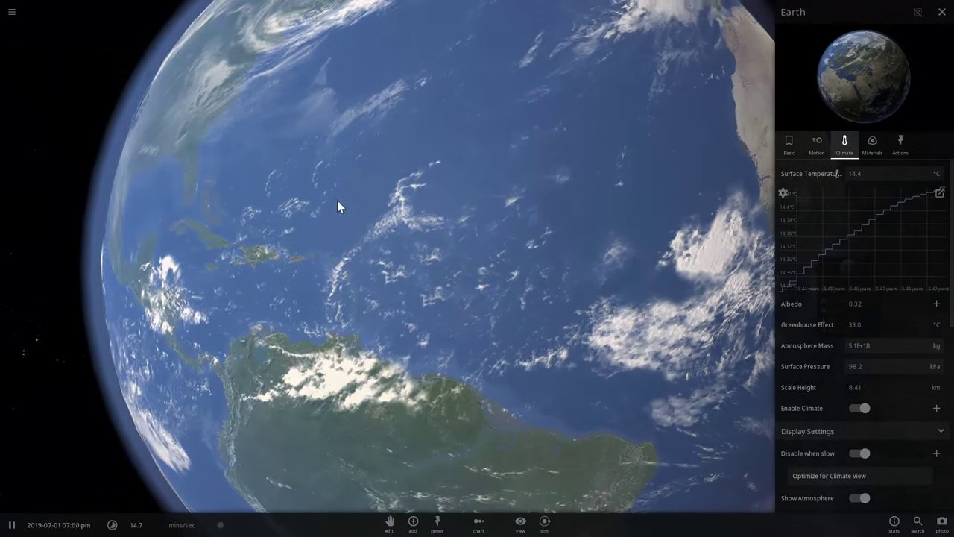
left_click_drag(338, 201, 422, 252)
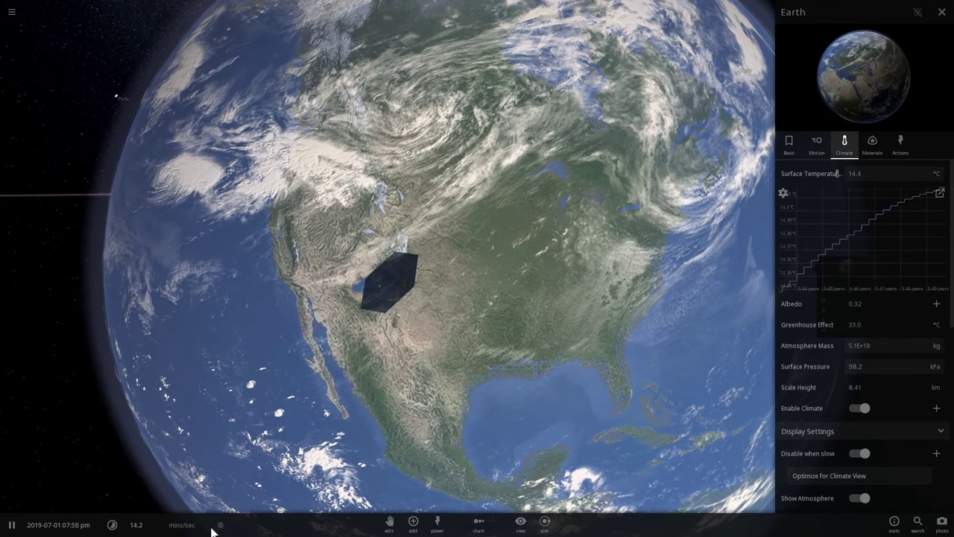
- Speed up the simulation to about 1.1 days/sec and follow Earth's surface temperature graph
mouse_move(220, 524)
left_mouse_down()
mouse_move(236, 526)
mouse_move(228, 527)
left_mouse_up()
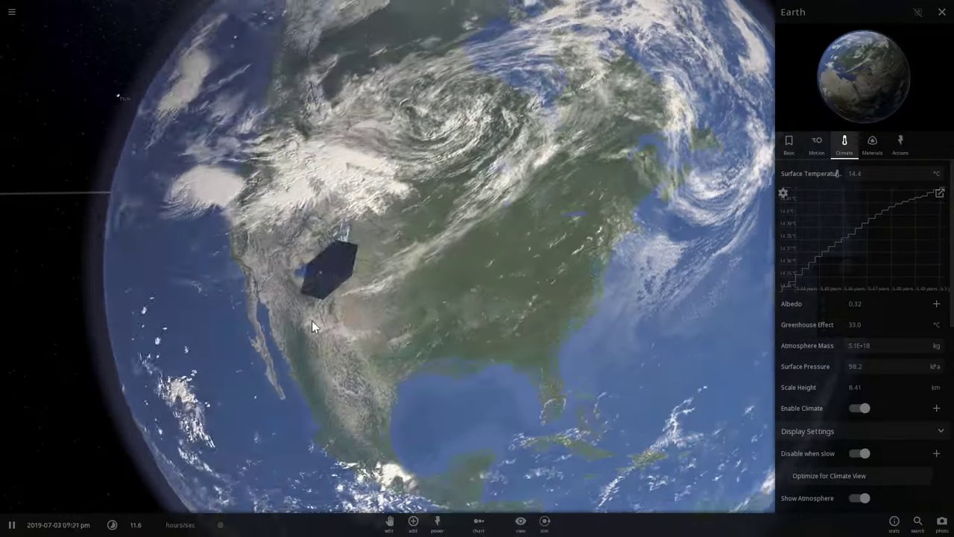
left_click_drag(220, 525, 222, 526)
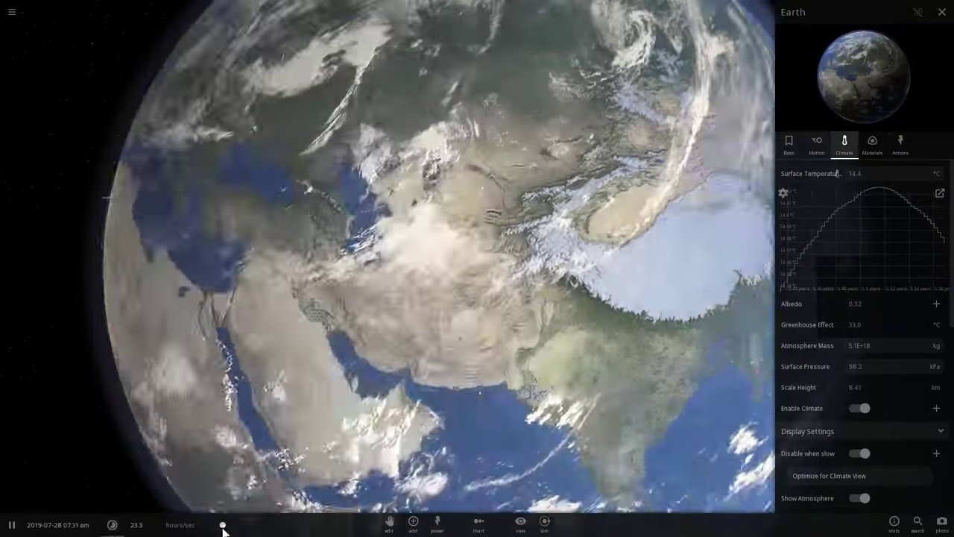
left_click_drag(222, 525, 224, 526)
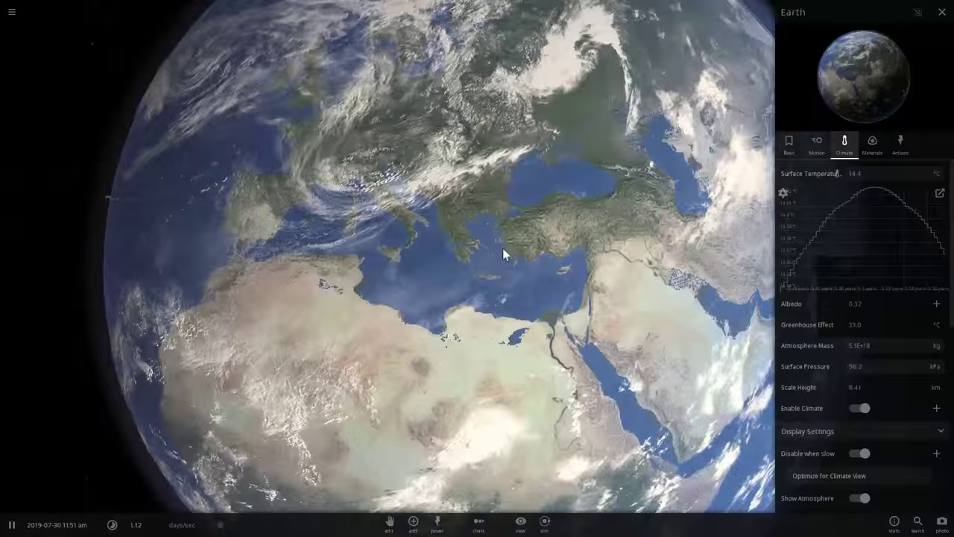
mouse_move(899, 202)
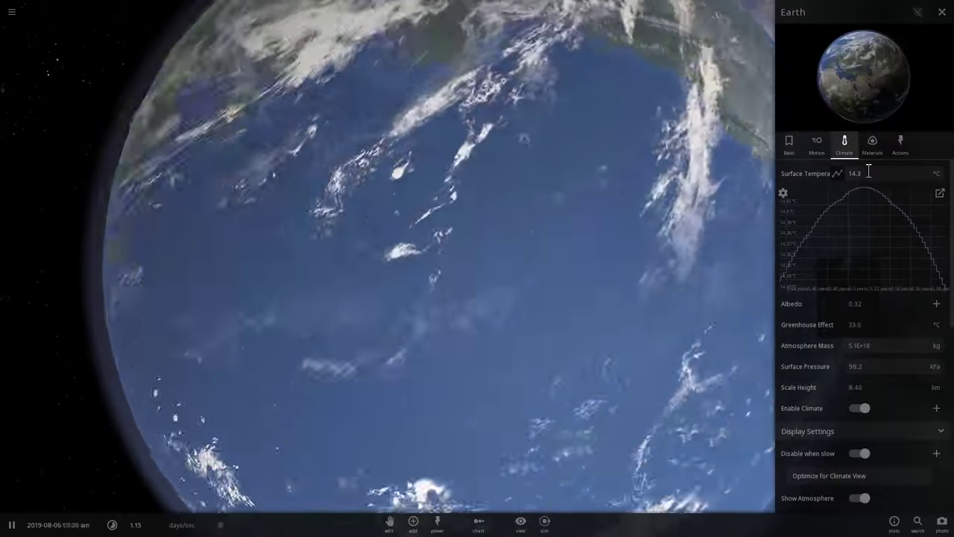
mouse_move(916, 216)
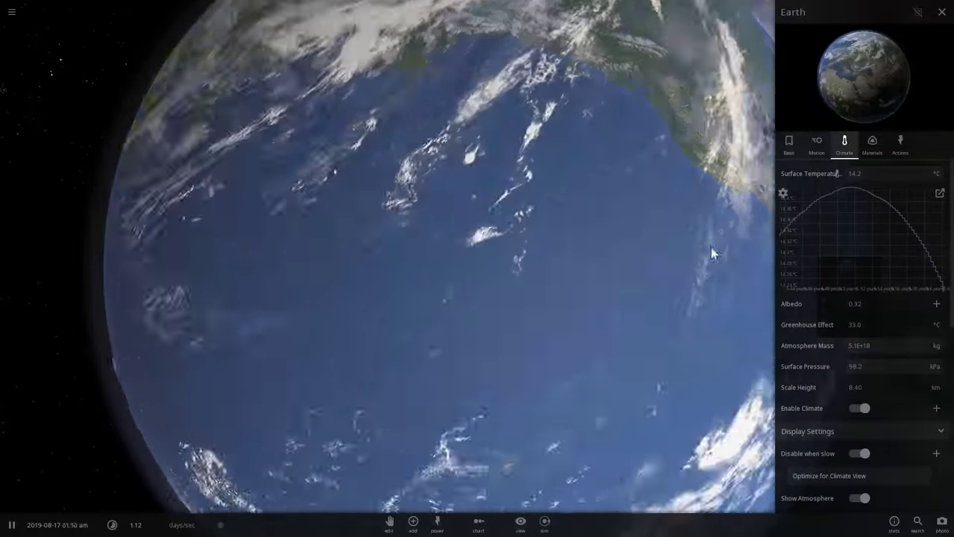
mouse_move(930, 279)
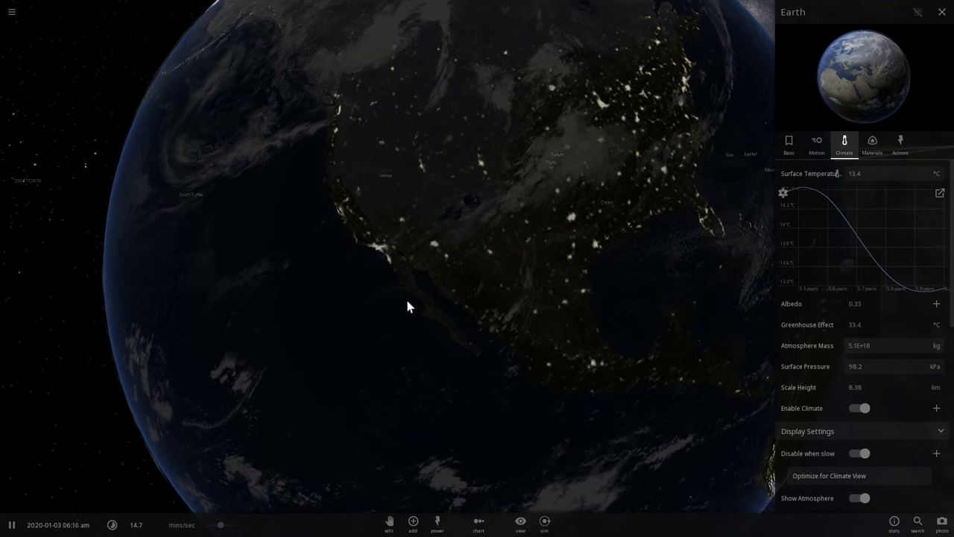
- Examine the crater among the city lights on North America's night side
left_click_drag(407, 301, 398, 283)
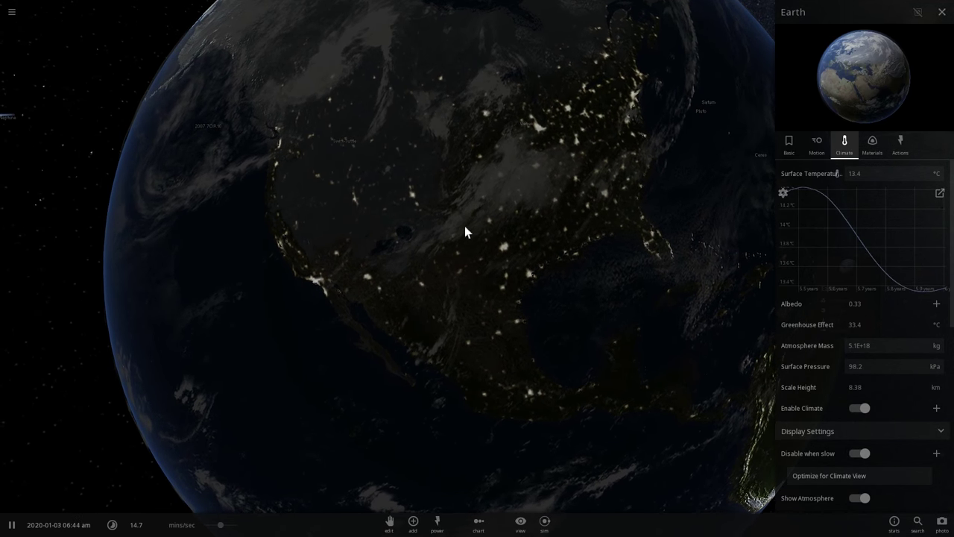
left_click_drag(464, 233, 432, 246)
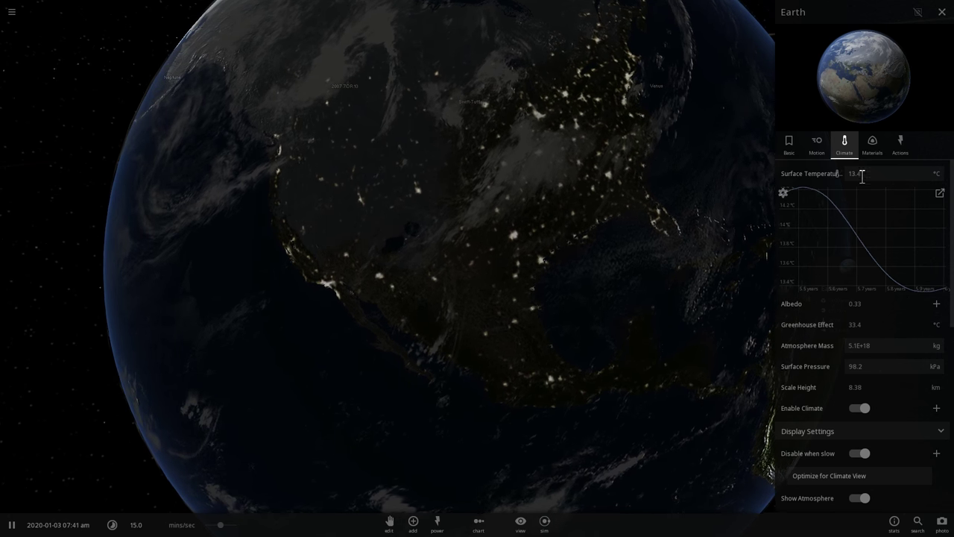
left_click_drag(648, 236, 399, 299)
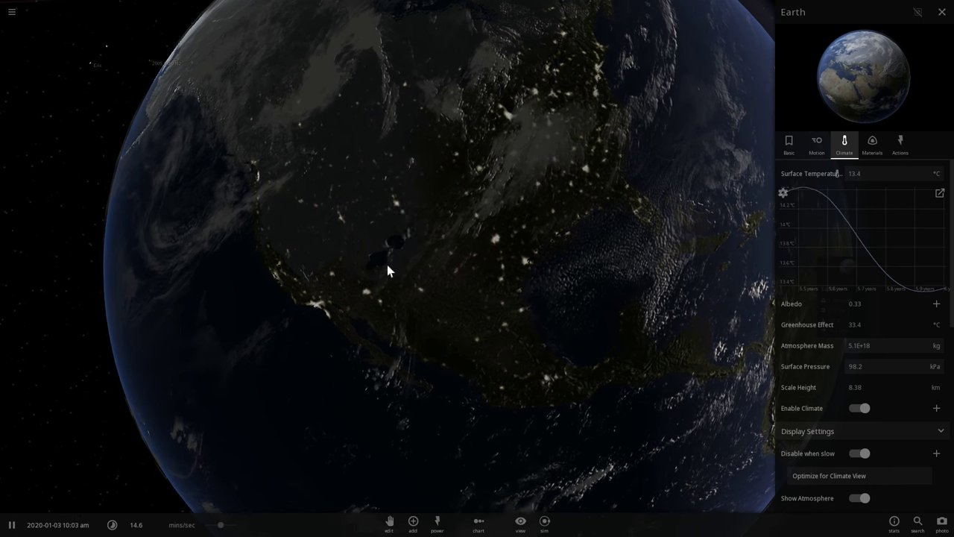
left_click_drag(522, 270, 355, 282)
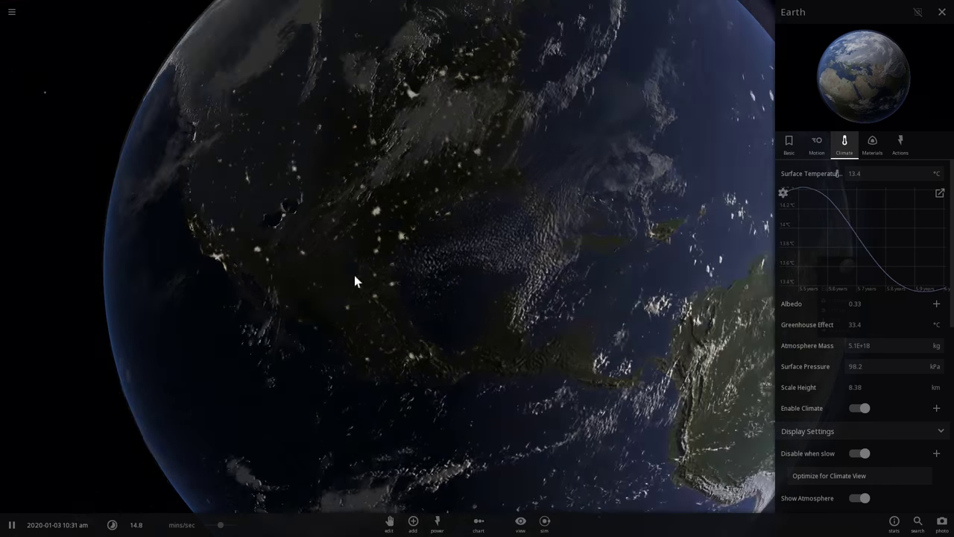
- Inspect Earth's day and night sides across the Atlantic, Asia, the Middle East, the Americas and the Mediterranean
left_click_drag(576, 251, 426, 223)
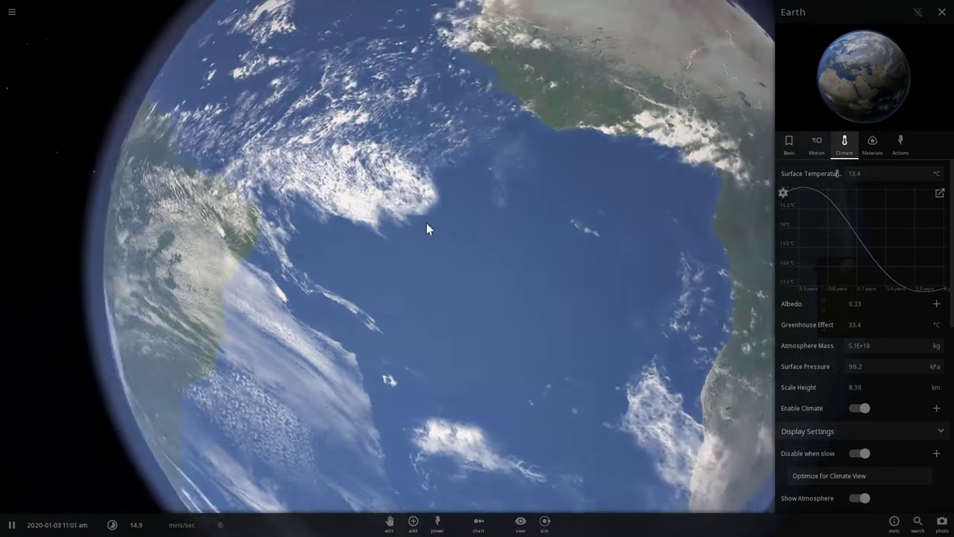
left_click_drag(524, 215, 456, 240)
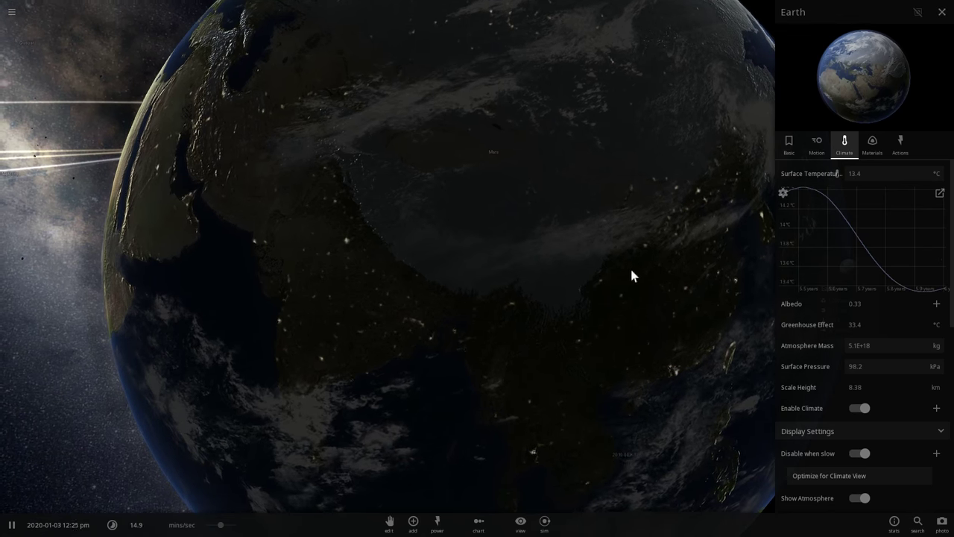
left_click_drag(631, 270, 531, 241)
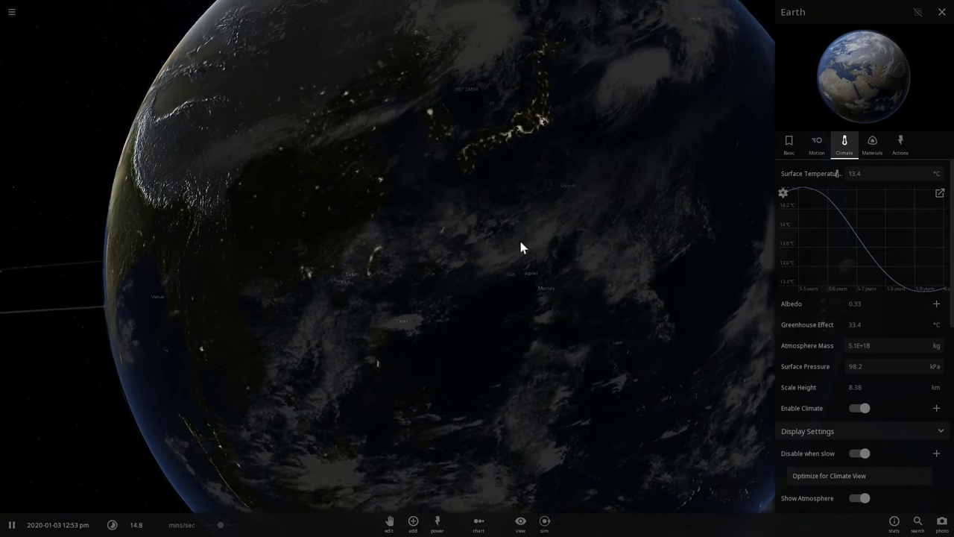
left_click_drag(654, 208, 480, 256)
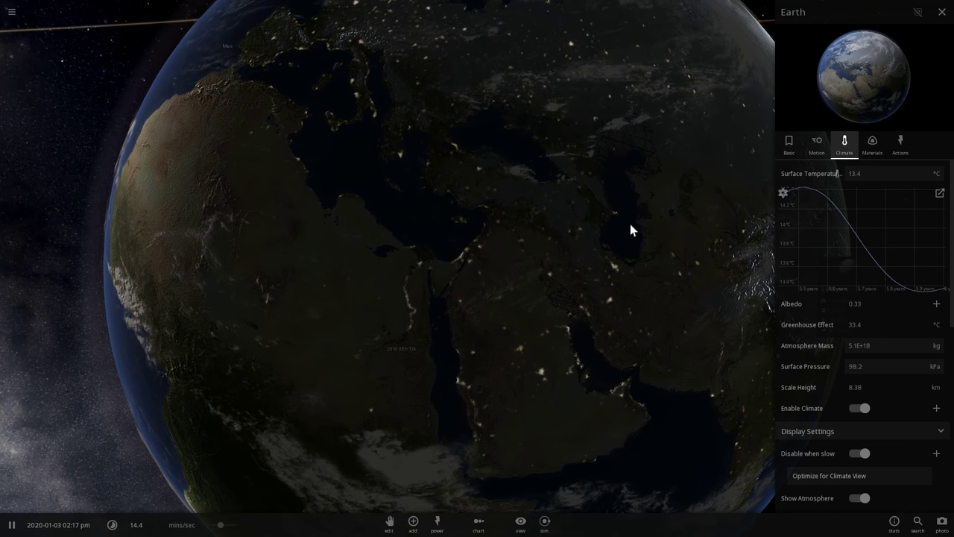
left_click_drag(594, 288, 557, 275)
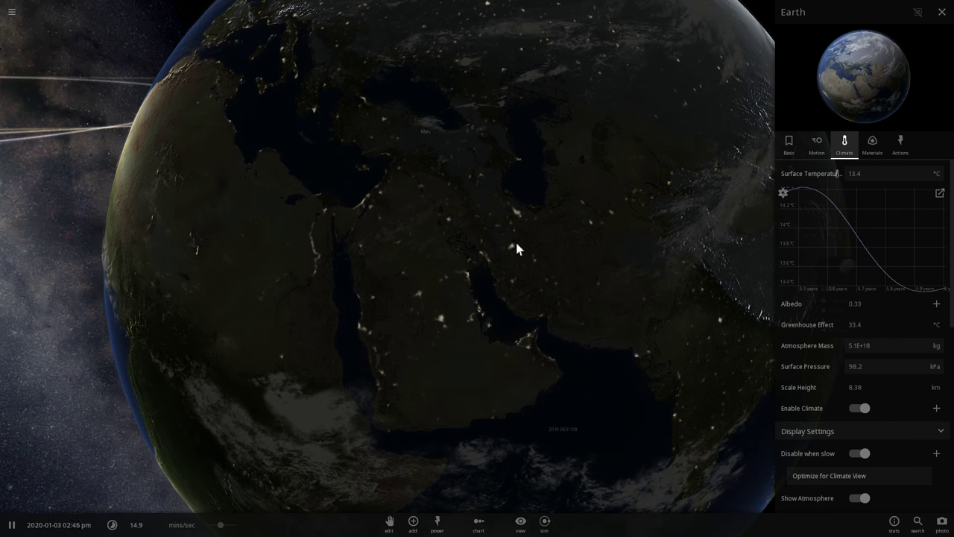
left_click_drag(377, 237, 536, 238)
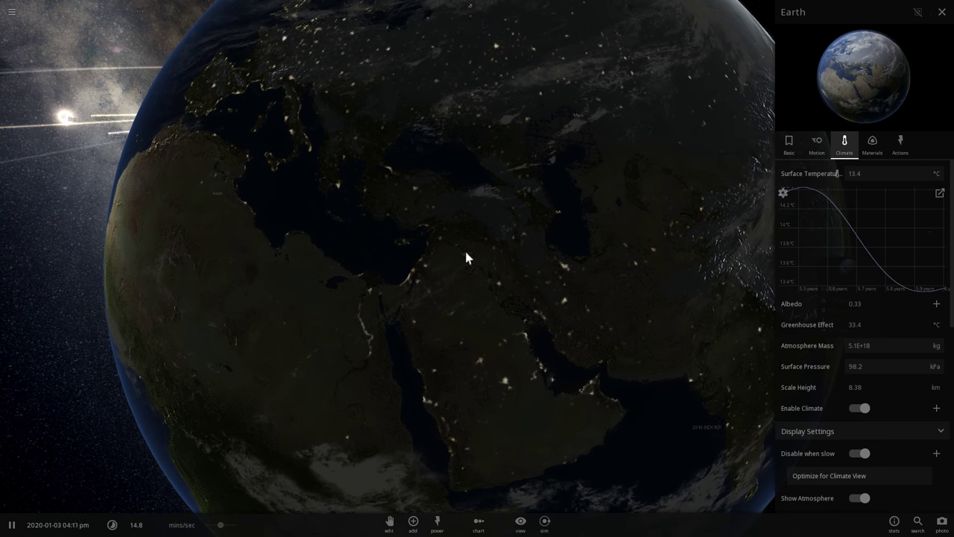
left_click_drag(465, 257, 534, 271)
left_click_drag(383, 238, 541, 249)
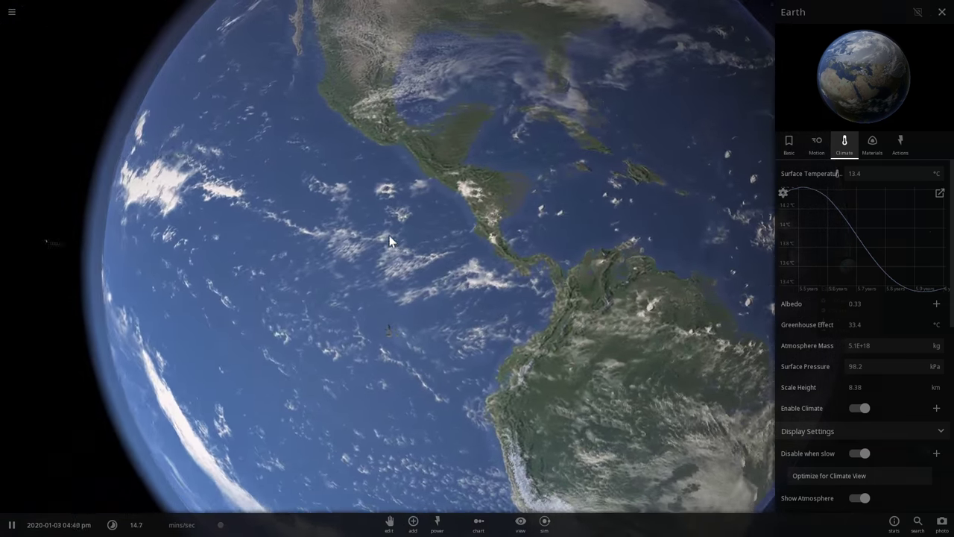
left_click_drag(389, 240, 524, 217)
left_click_drag(392, 247, 482, 245)
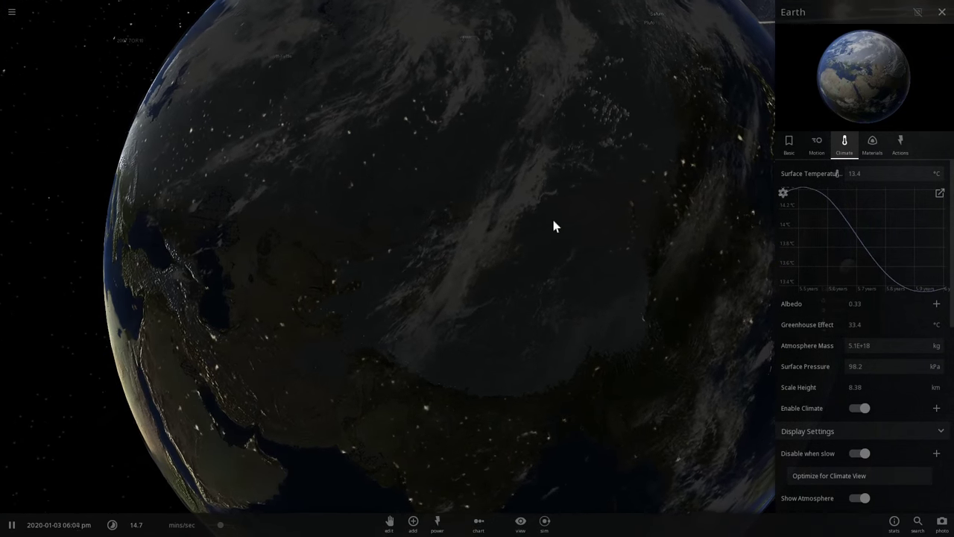
left_click_drag(553, 221, 488, 220)
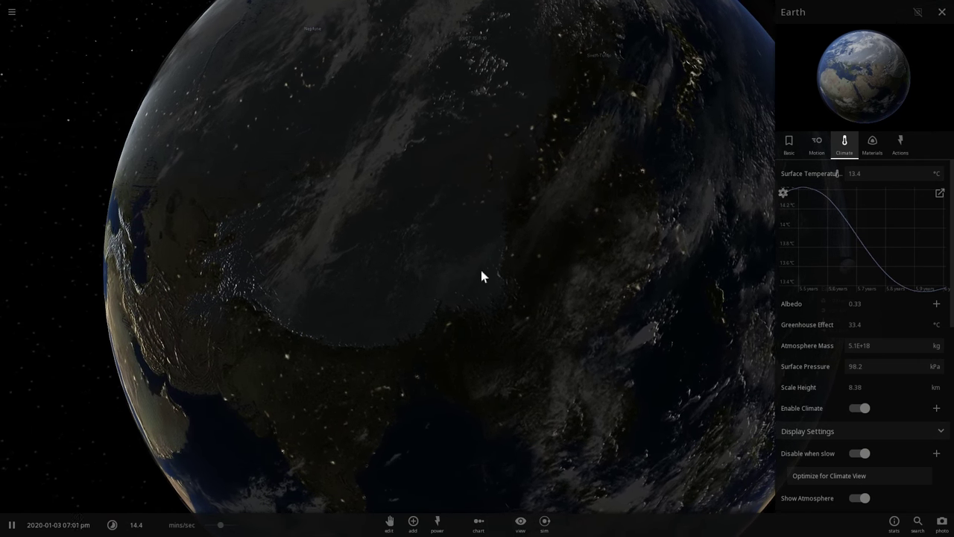
left_click_drag(348, 359, 437, 366)
left_click_drag(392, 341, 294, 277)
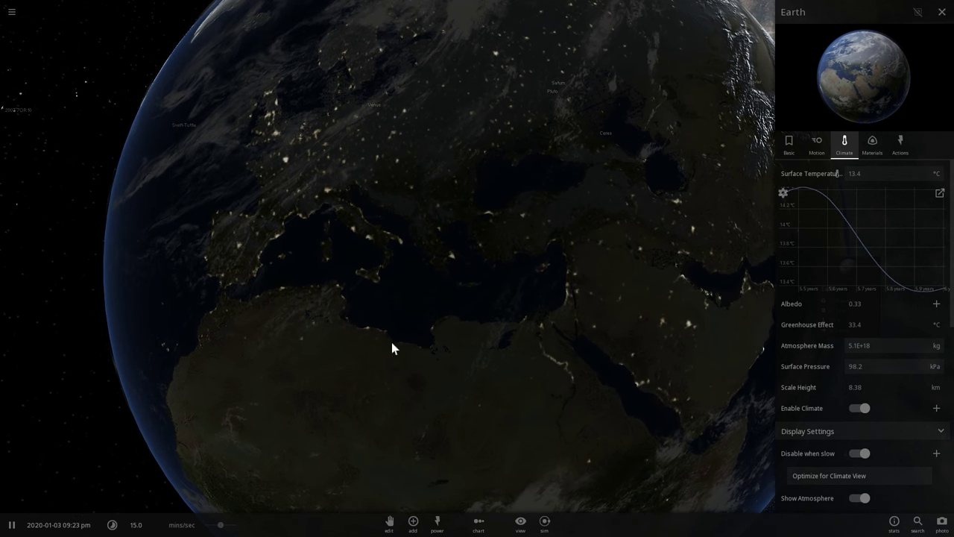
left_click_drag(391, 342, 332, 339)
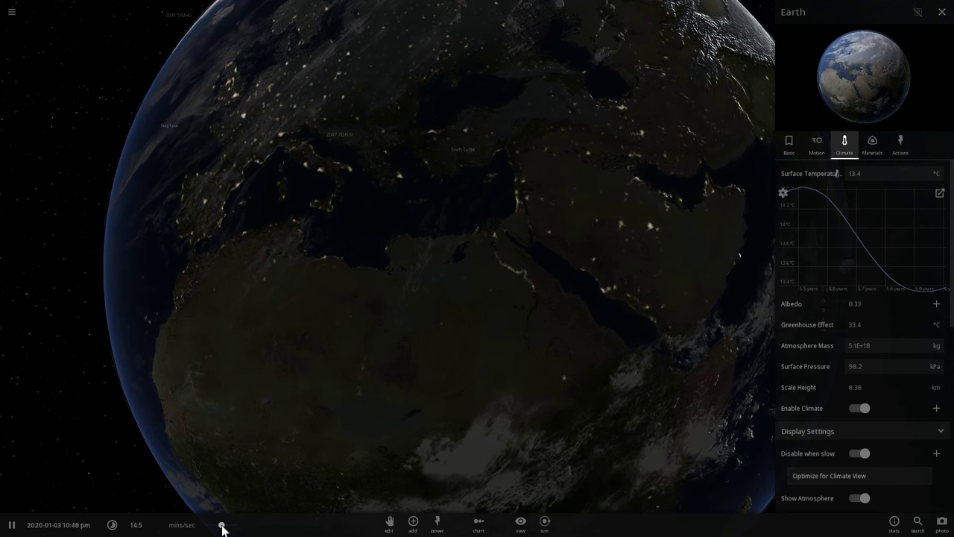
- Advance the simulation to January 2021 to extend the surface temperature graph, and slow it to about 31 mins/sec
left_click(223, 527)
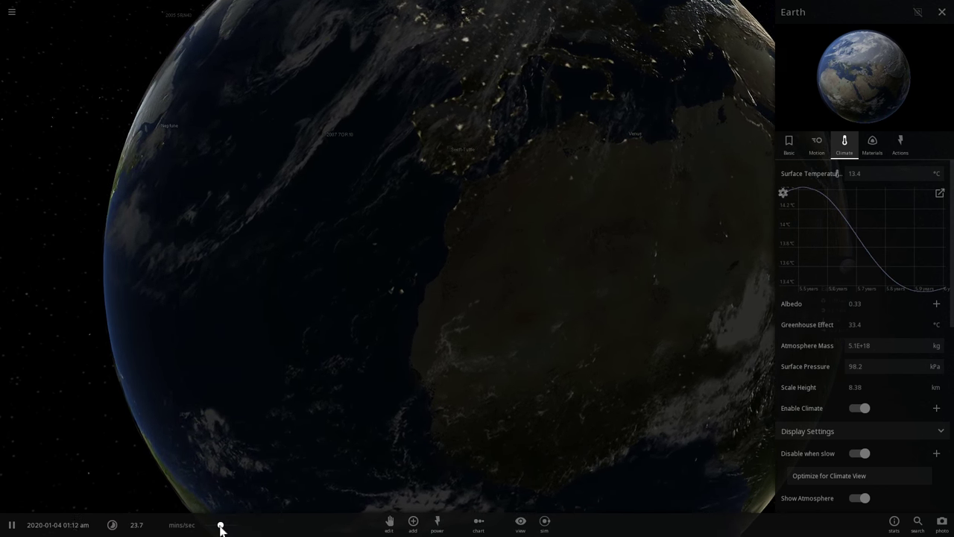
left_click_drag(221, 528, 228, 527)
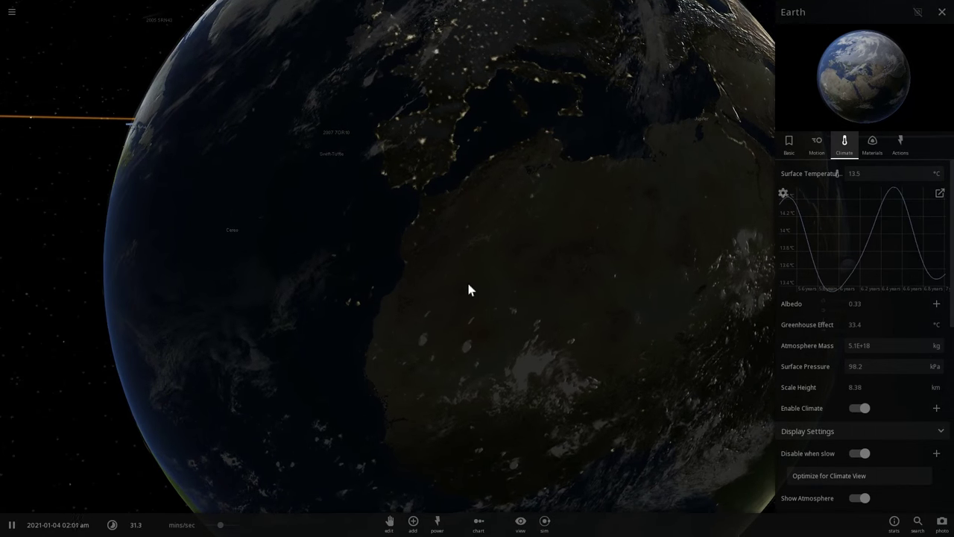
left_click_drag(468, 283, 313, 313)
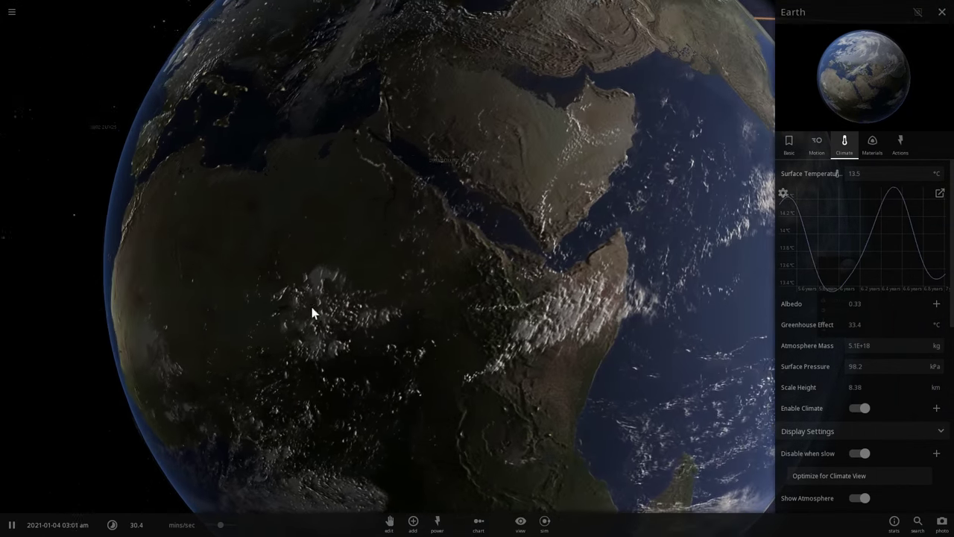
mouse_move(825, 227)
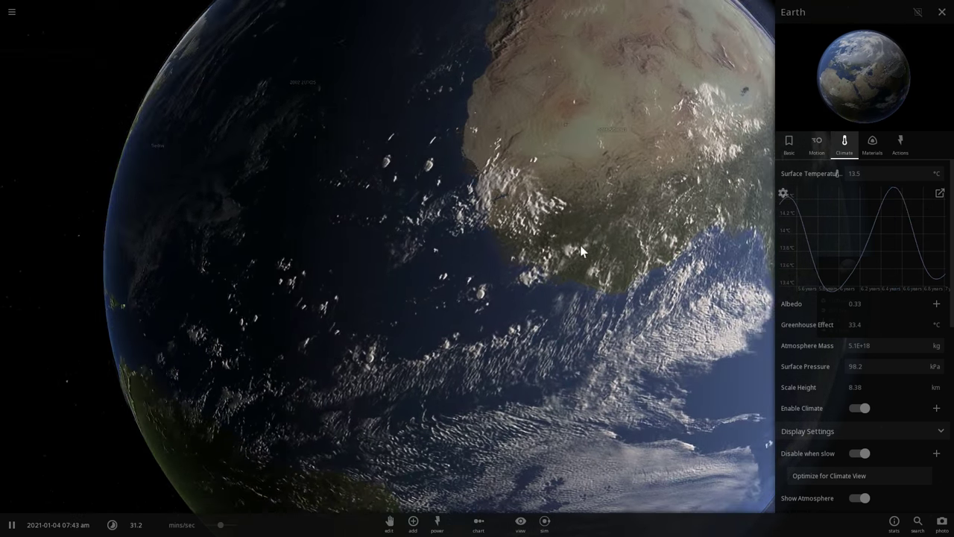
left_click_drag(581, 251, 425, 260)
left_click_drag(309, 316, 385, 263)
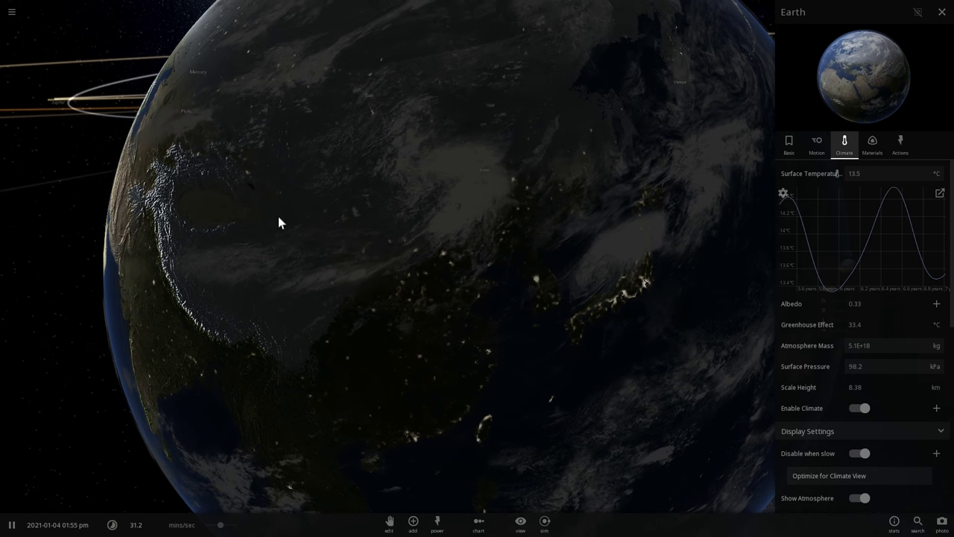
- Speed up the simulation to about 18.8 days/sec and follow Earth's surface temperature graph through 2021 to 2024
left_click_drag(234, 217, 342, 209)
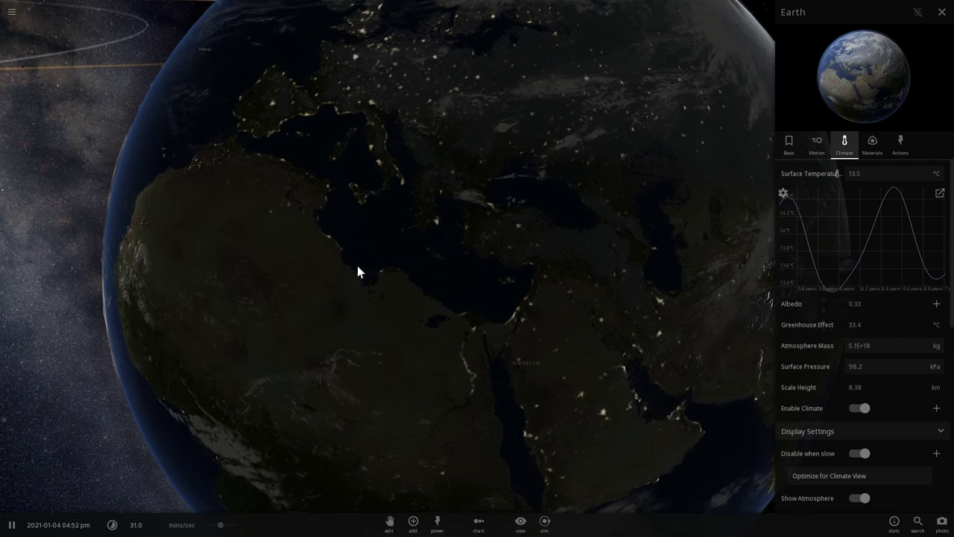
left_click_drag(357, 265, 126, 440)
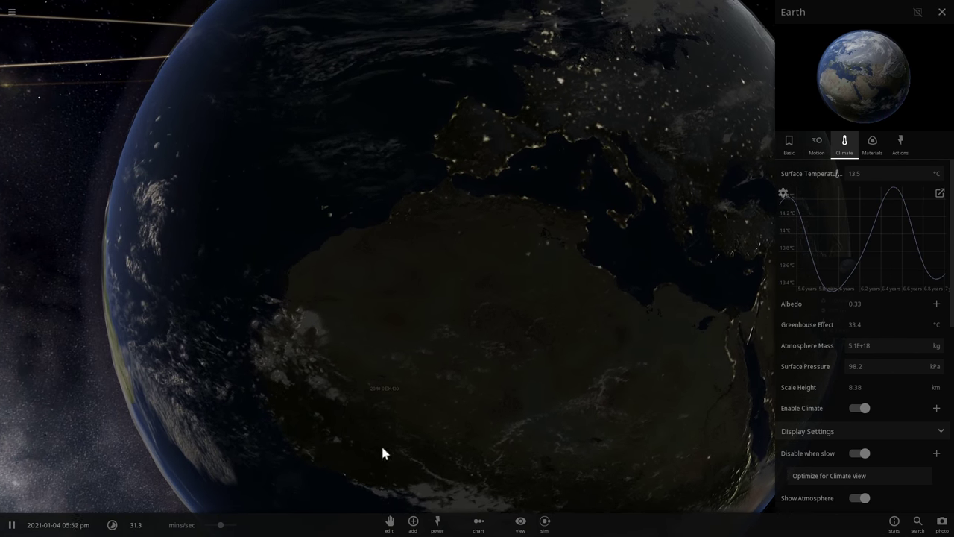
mouse_move(224, 527)
left_mouse_down()
mouse_move(248, 525)
mouse_move(228, 527)
left_mouse_up()
scroll(348, 350, "down", 5)
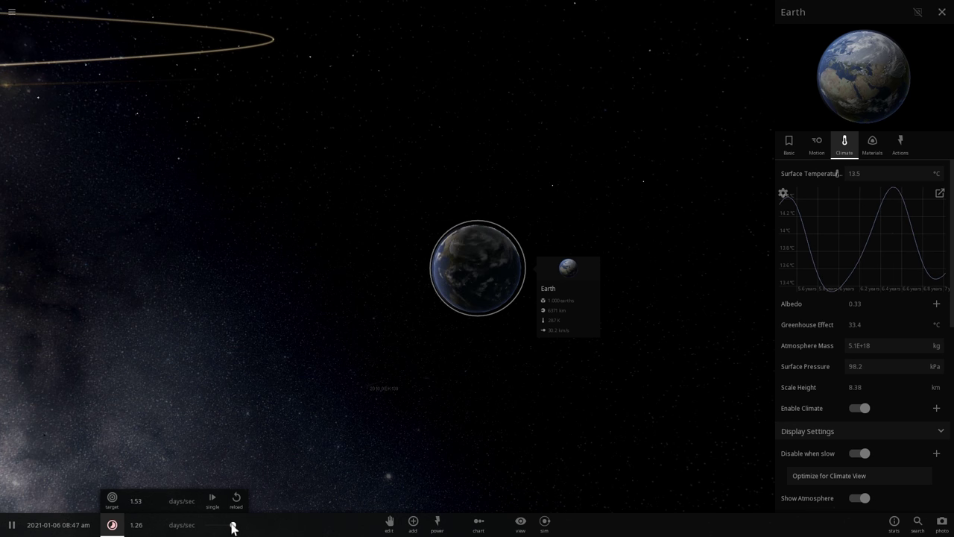
left_click_drag(233, 527, 221, 527)
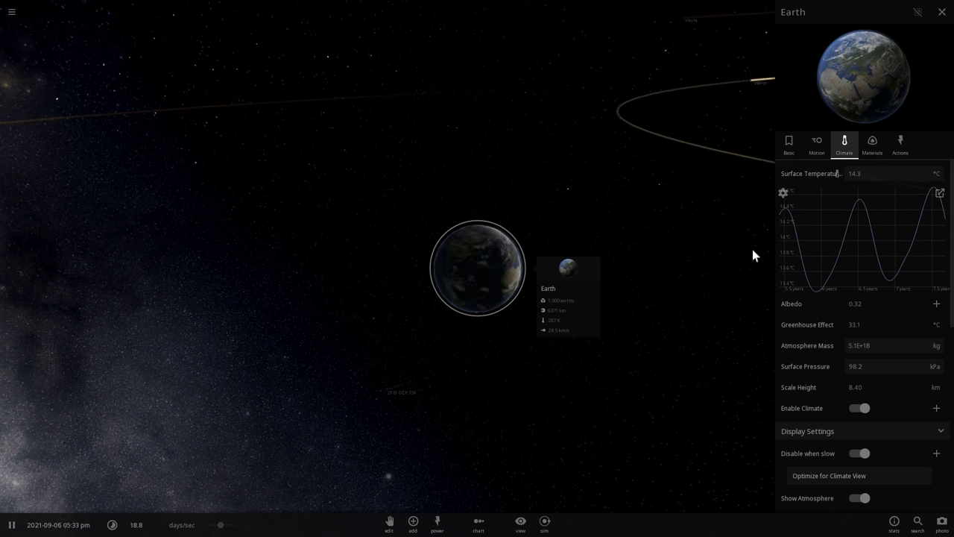
mouse_move(792, 215)
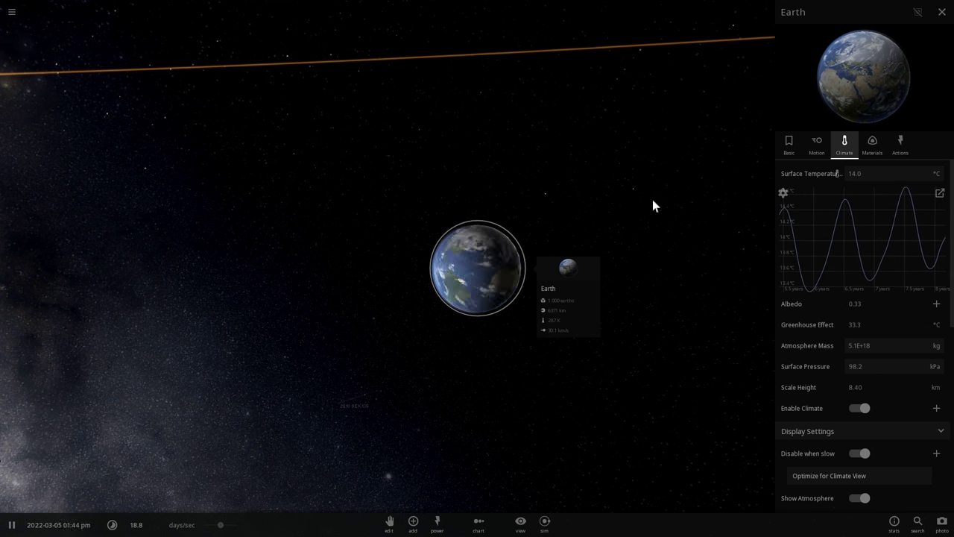
mouse_move(924, 205)
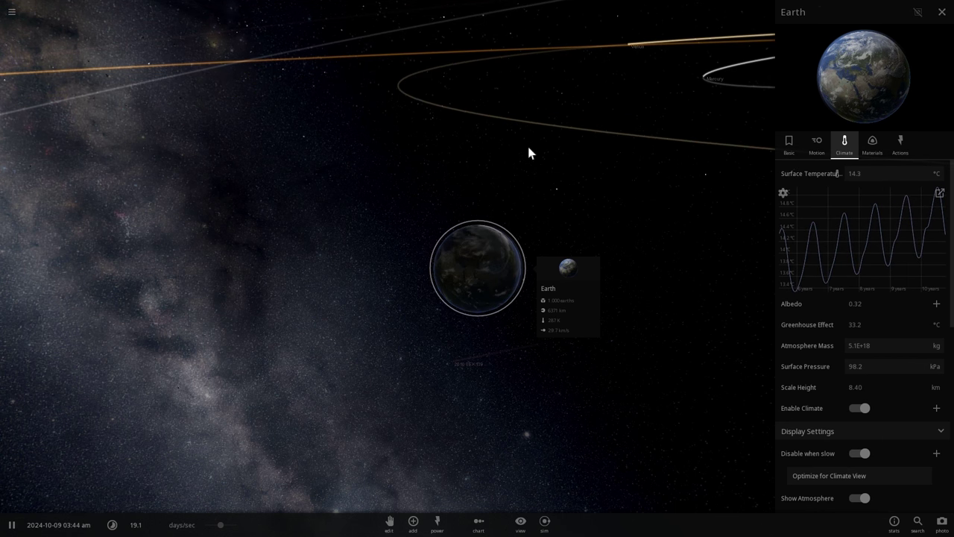
- Observe Earth from several angles and distances while the simulation runs on to December 2039 and extends the surface temperature graph
left_click_drag(562, 178, 415, 159)
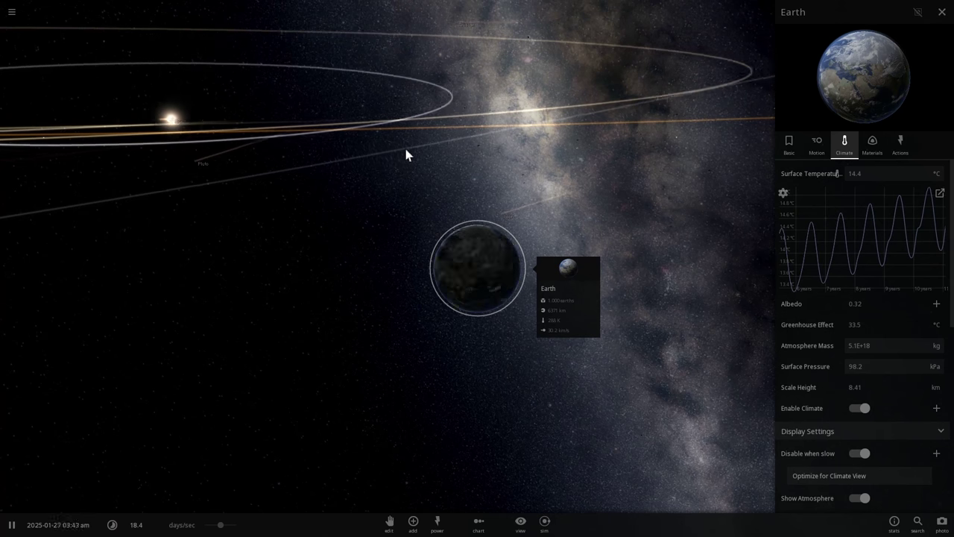
left_click_drag(509, 148, 449, 154)
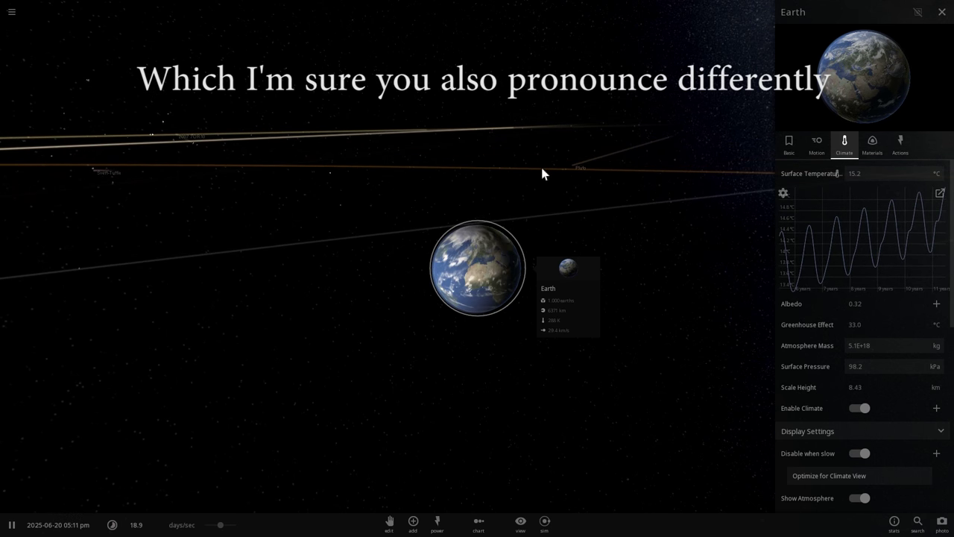
scroll(503, 176, "up", 4)
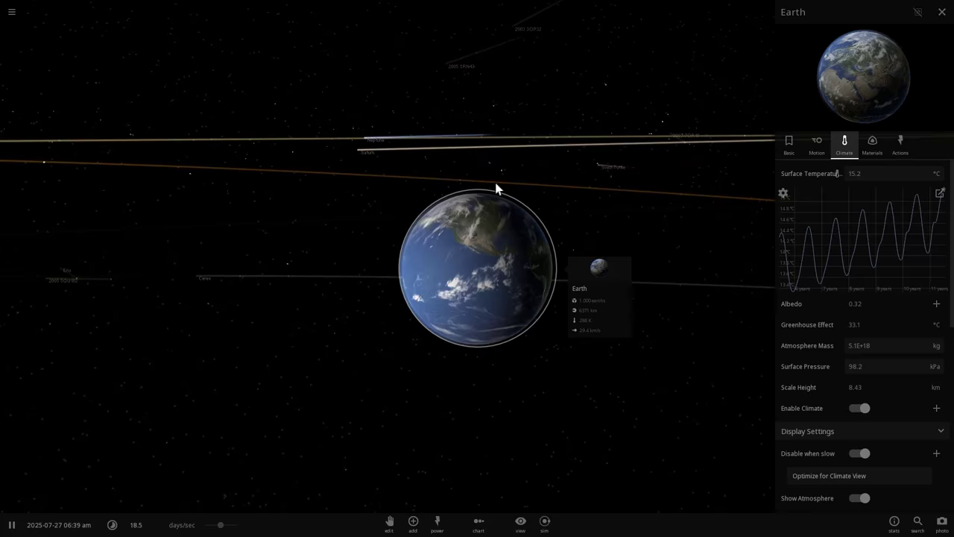
scroll(491, 177, "down", 4)
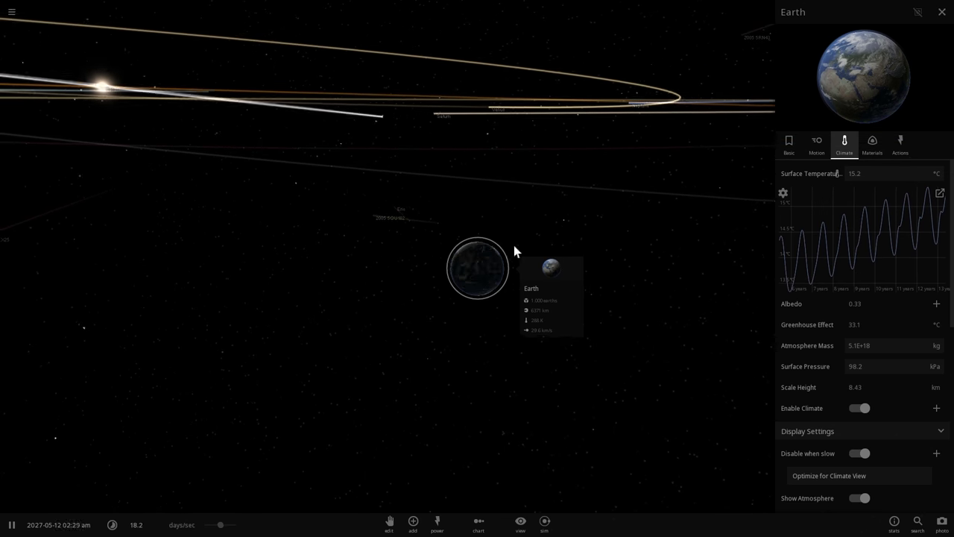
scroll(470, 273, "up", 5)
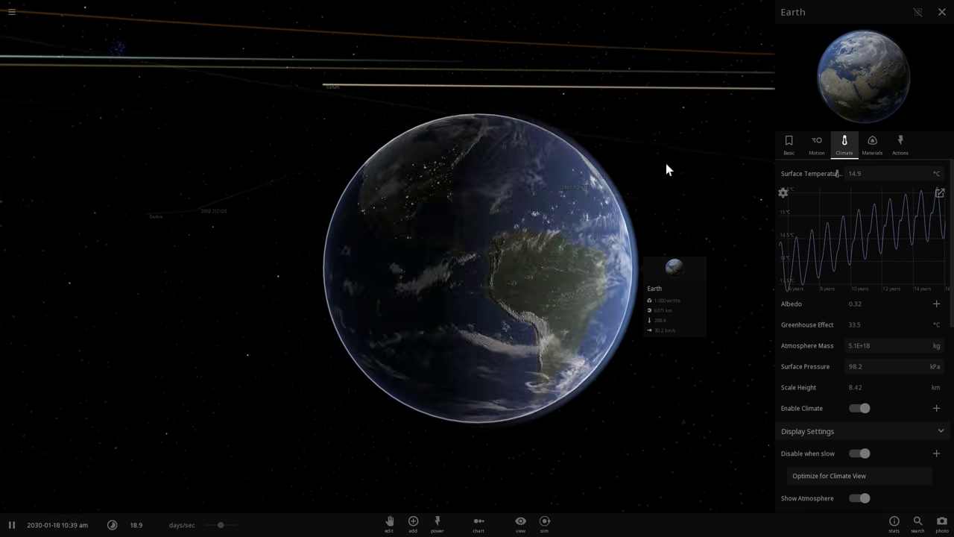
scroll(587, 161, "down", 5)
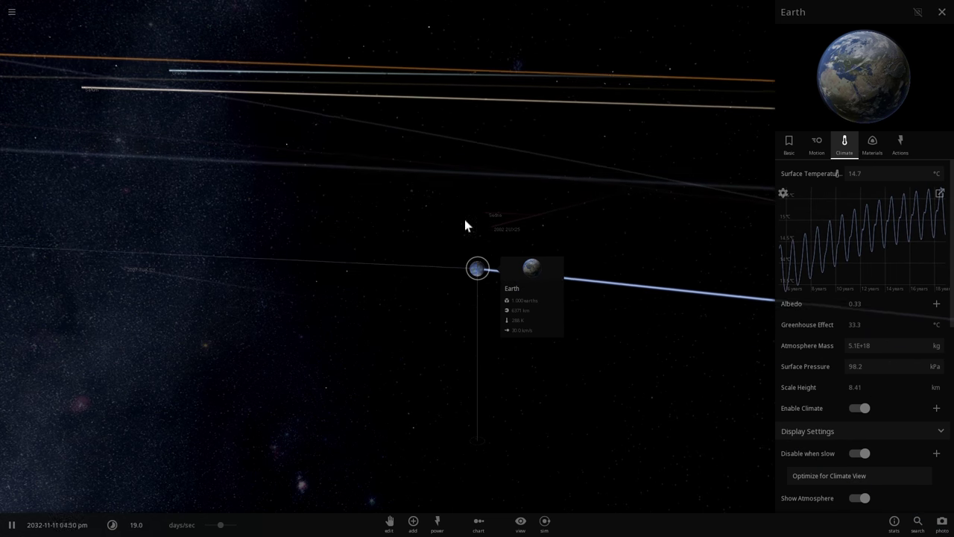
scroll(538, 214, "up", 3)
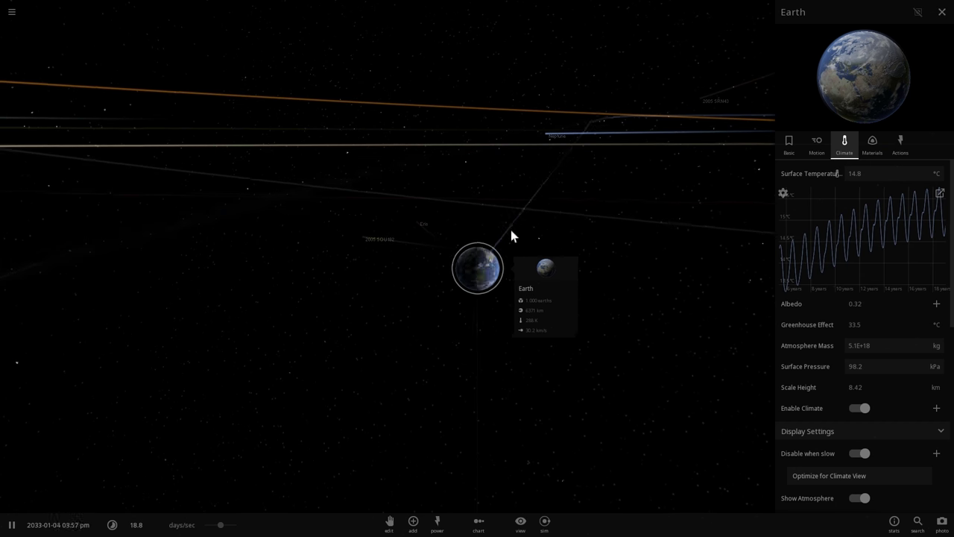
scroll(511, 236, "up", 5)
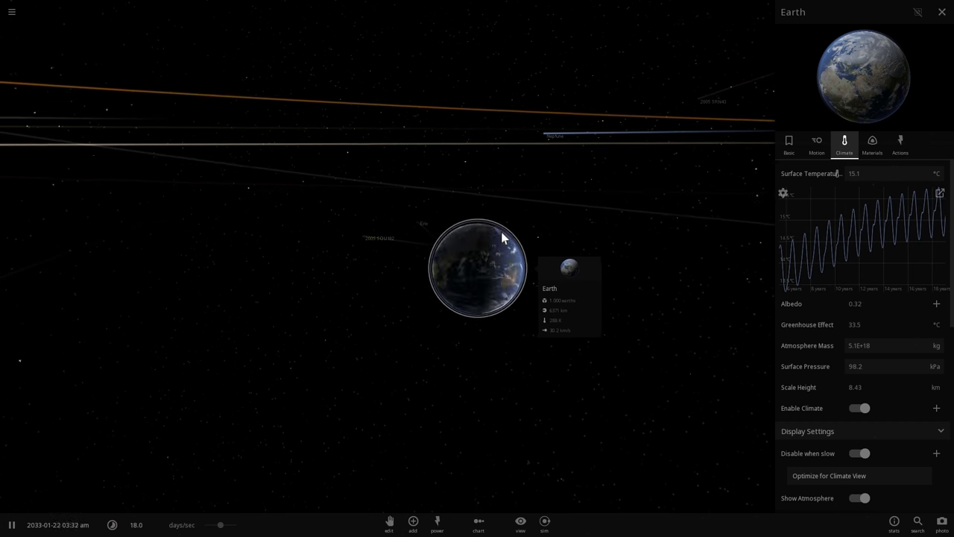
scroll(502, 232, "down", 3)
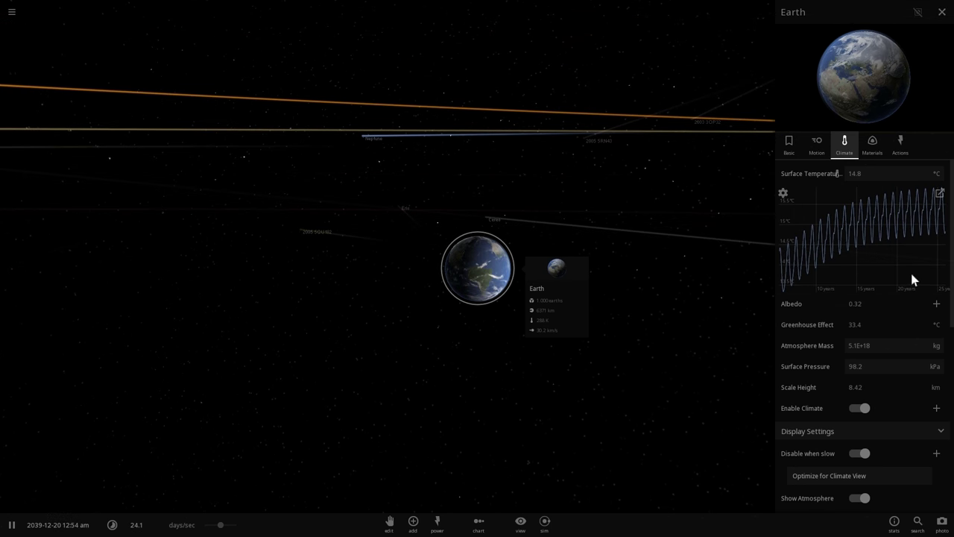
- Open Earth's surface temperature graph in a separate enlarged window and place it over the planet, clear of the climate properties
left_click(940, 194)
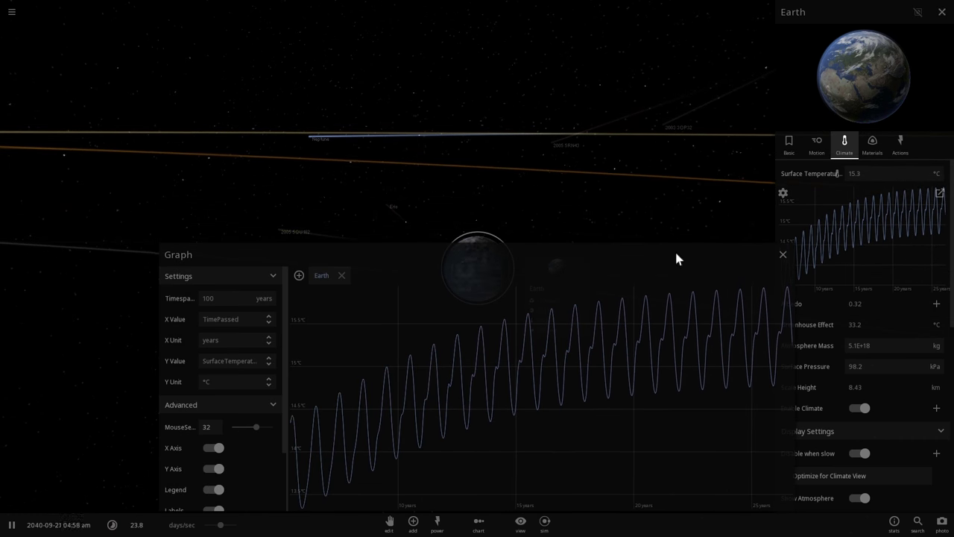
left_click_drag(676, 259, 586, 130)
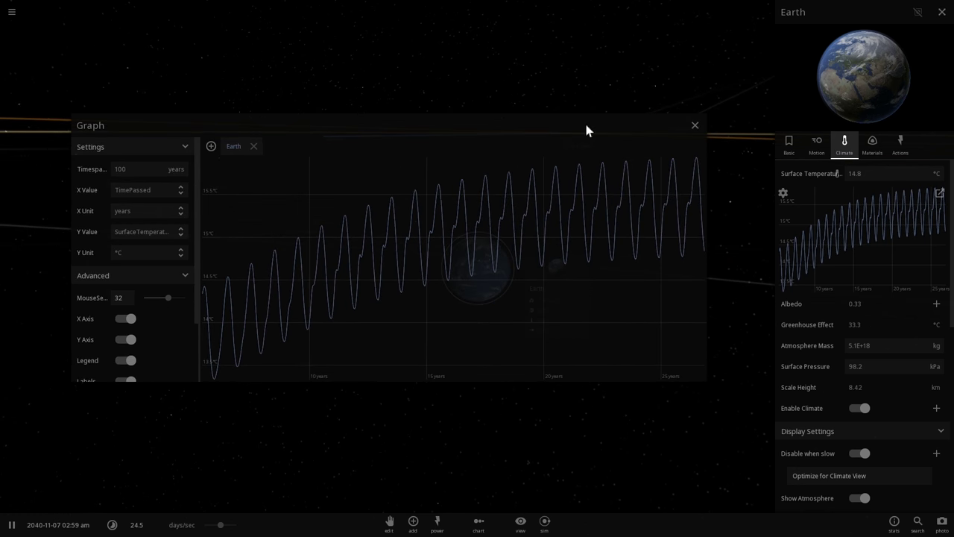